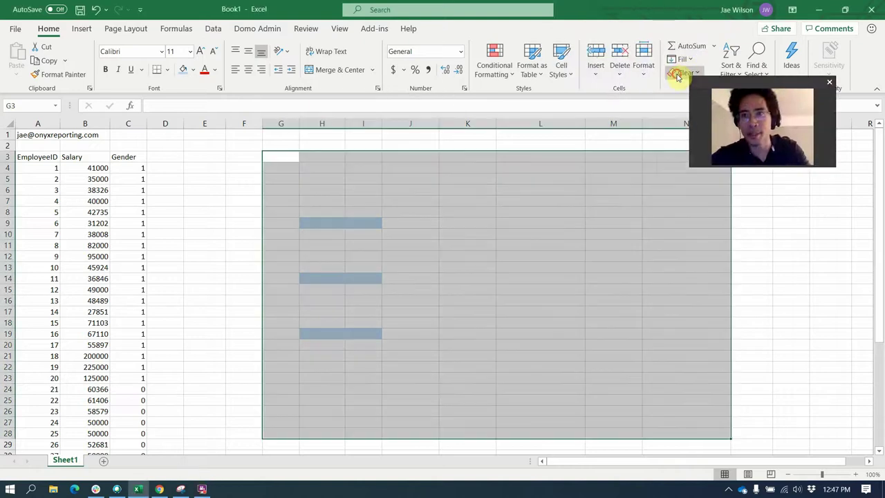
Clear all contents and blue fill from G3:N28, leaving the employee data columns.
left_click(677, 75)
left_click(679, 85)
left_click(413, 191)
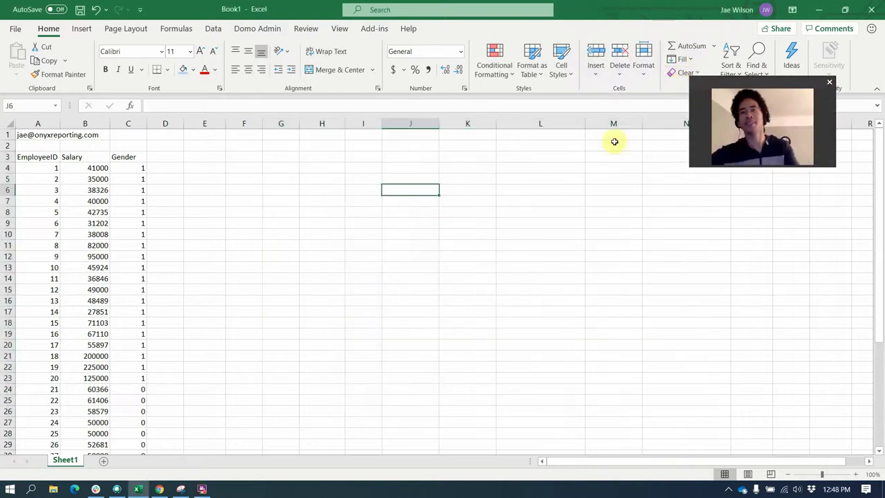
left_click_drag(688, 165, 608, 213)
left_click_drag(684, 88, 687, 41)
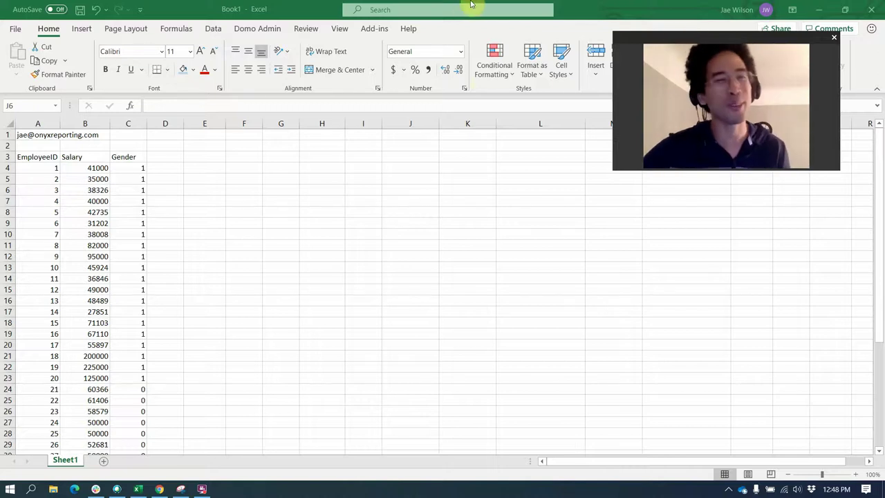
Copy the first 20 salaries from column B into G5:G24.
left_click_drag(79, 170, 81, 379)
key("ctrl+c")
left_click(283, 177)
key("ctrl+v")
left_click(375, 177)
Enter =AVERAGE(G5:G24) in J5 (69775), label it Average in I5, and begin a MEDIAN formula.
left_click(405, 180)
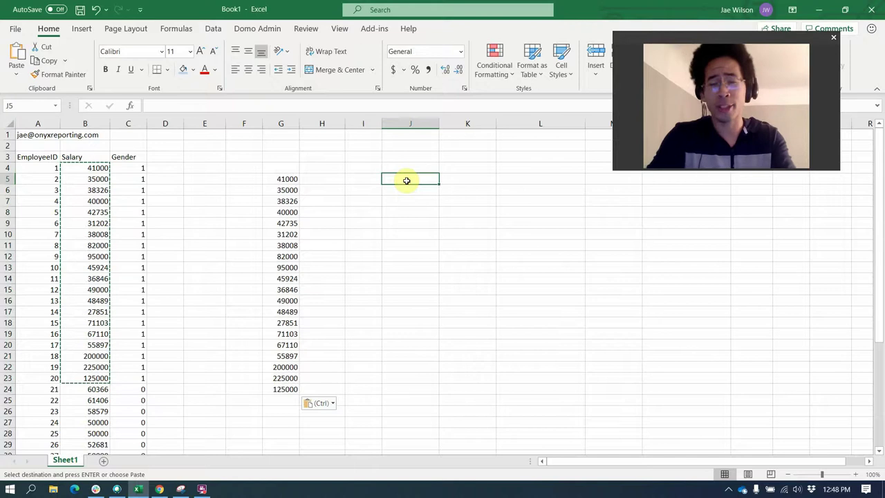
type("=")
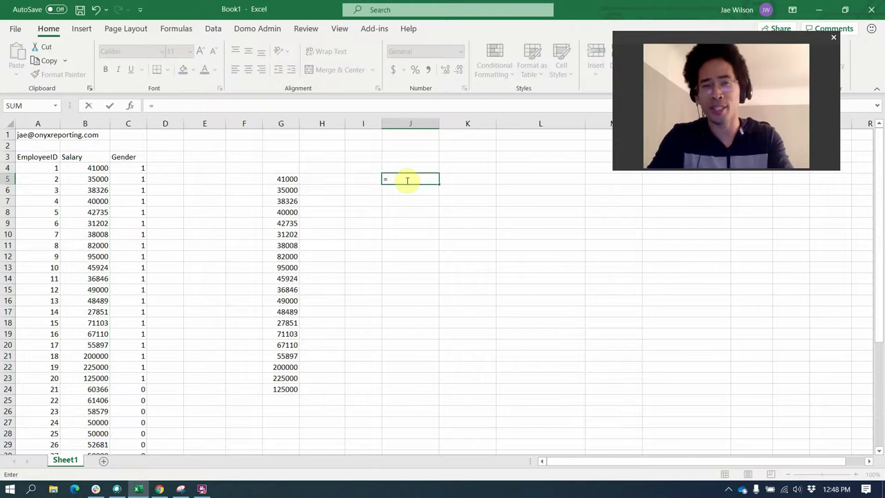
type("average(")
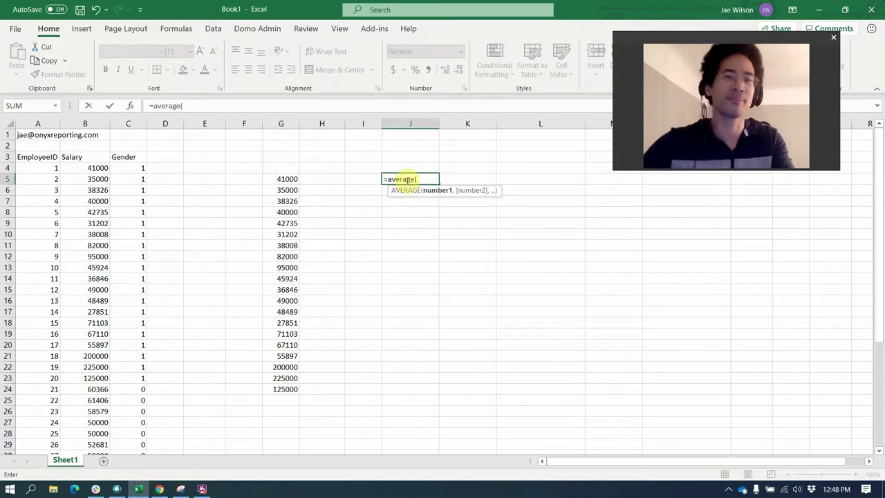
left_click_drag(286, 178, 275, 390)
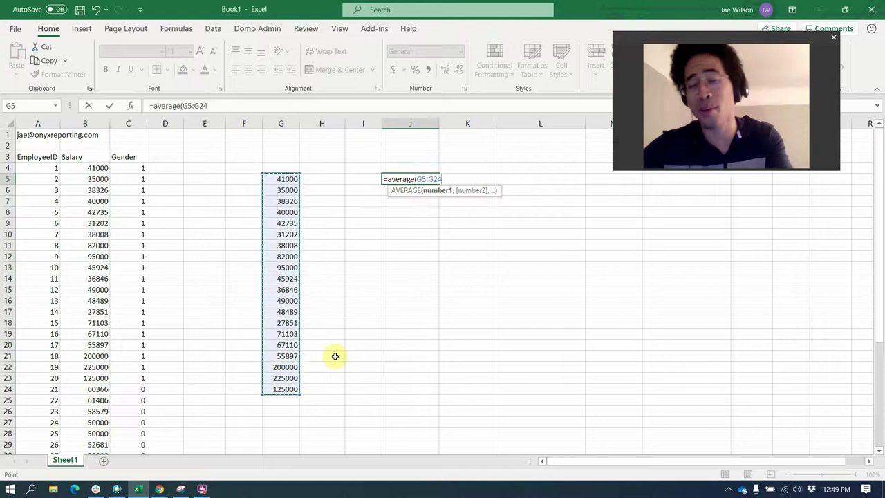
key("Return")
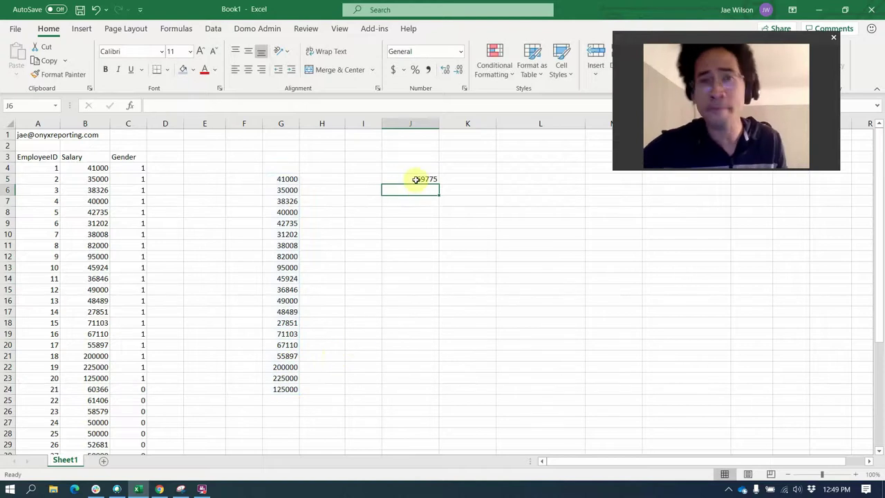
left_click(376, 180)
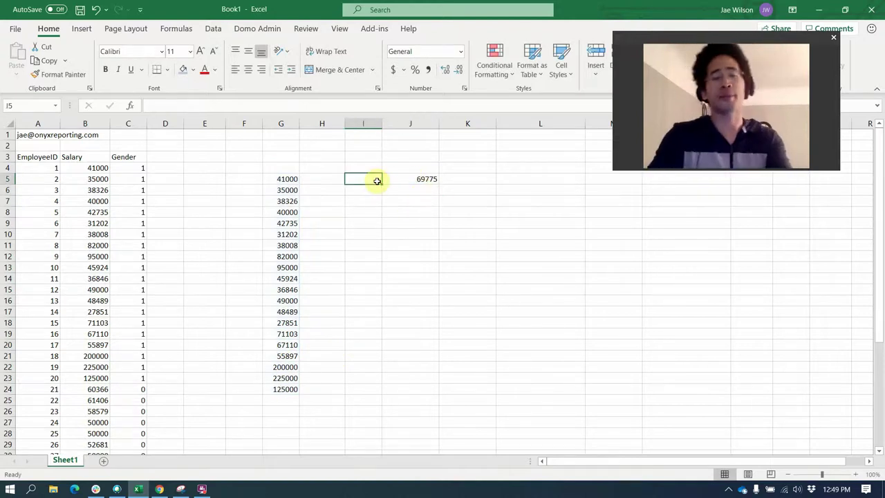
type("Average")
key("Return")
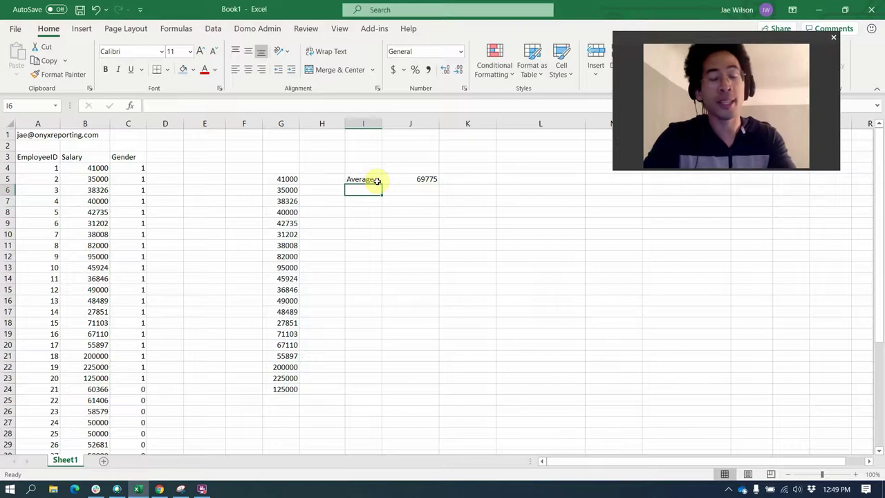
key("Right")
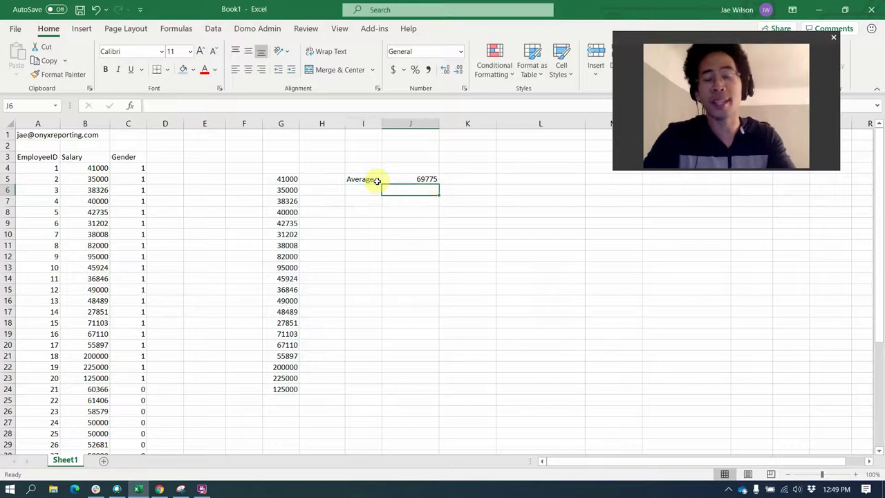
type("=median(")
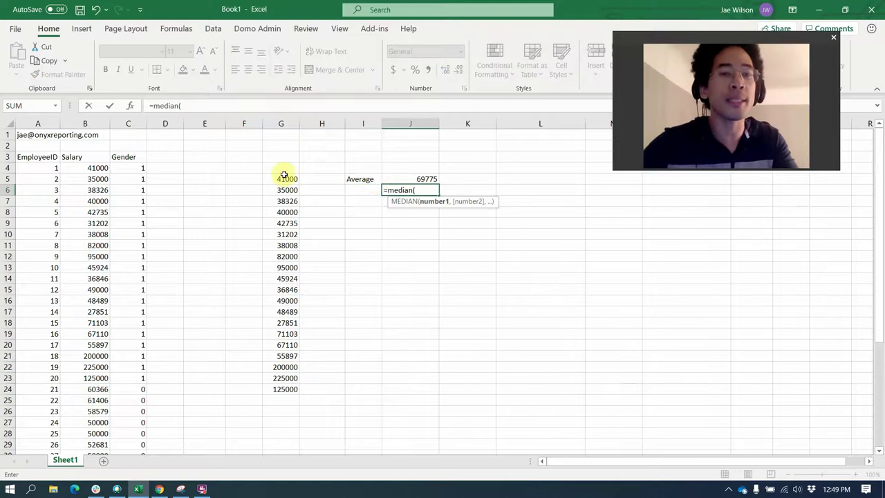
Complete =MEDIAN(G5:G24) in J6, returning 47207, and label it Median in I6.
left_click_drag(284, 179, 277, 389)
key("Tab")
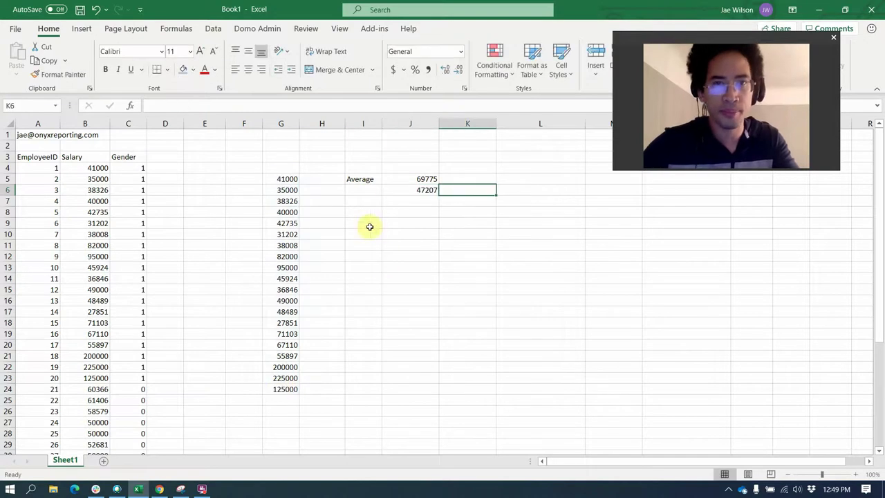
left_click(362, 190)
type("Media")
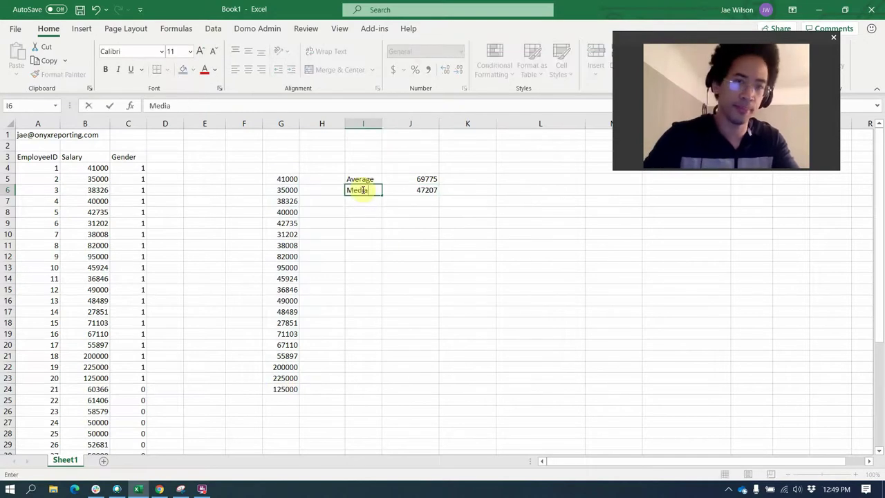
type("n")
key("Return")
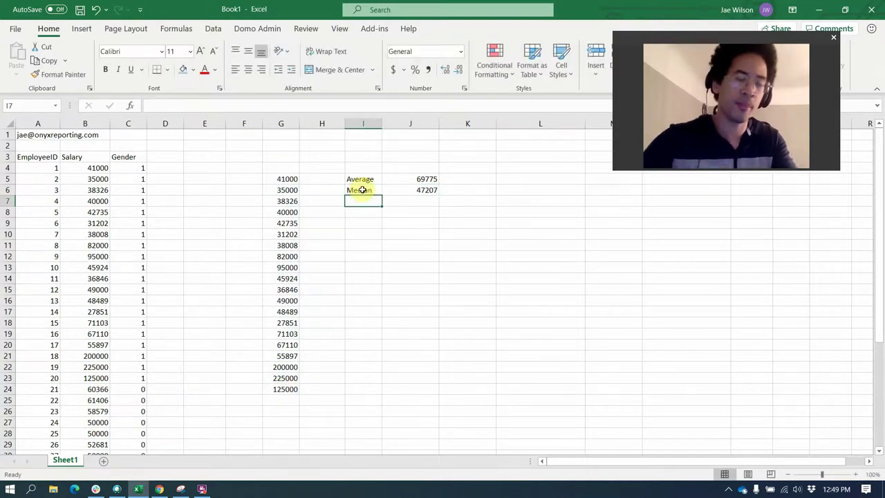
Insert a blank column at I, shifting the summary results into columns J–K.
right_click(366, 123)
left_click(398, 219)
left_click_drag(408, 201, 410, 199)
left_click(459, 190)
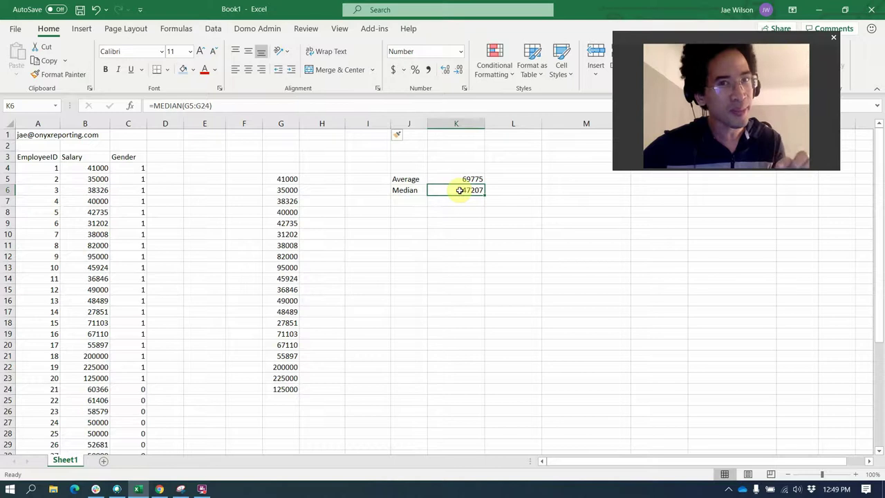
left_click(271, 399)
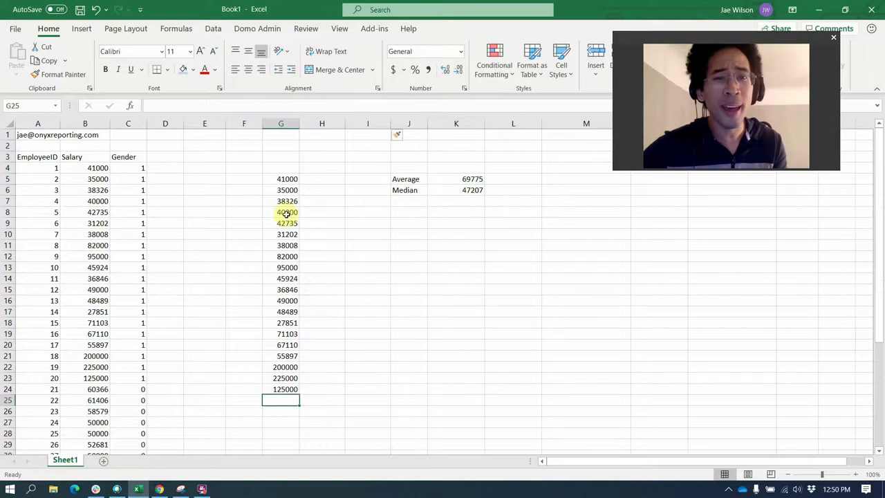
Sort the copied salaries G5:G24 from smallest to largest.
left_click_drag(283, 179, 283, 389)
left_click(210, 28)
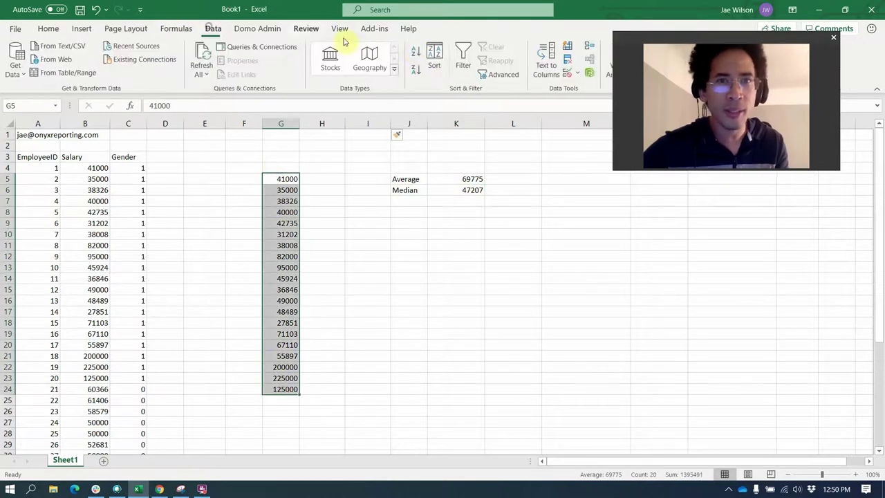
left_click(414, 50)
Number the sorted salaries 1 to 21 in column H and add 225001 in G25.
left_click(320, 180)
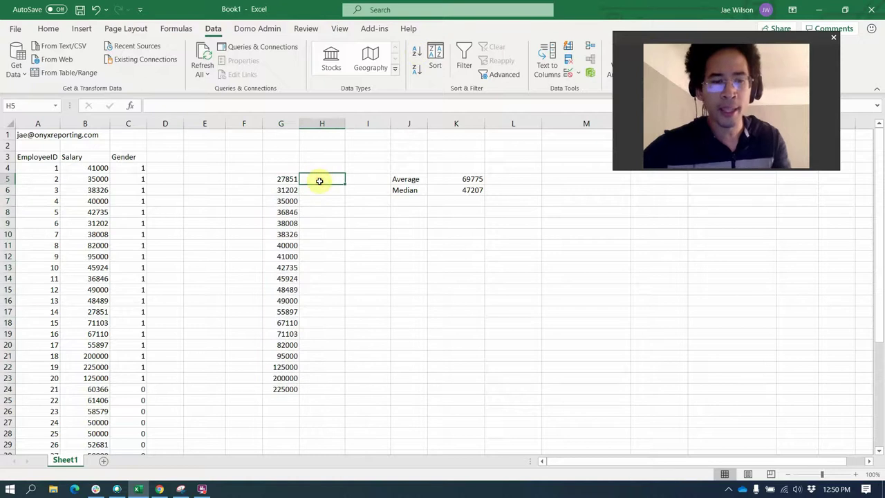
type("12")
key("Return")
type("2")
key("Return")
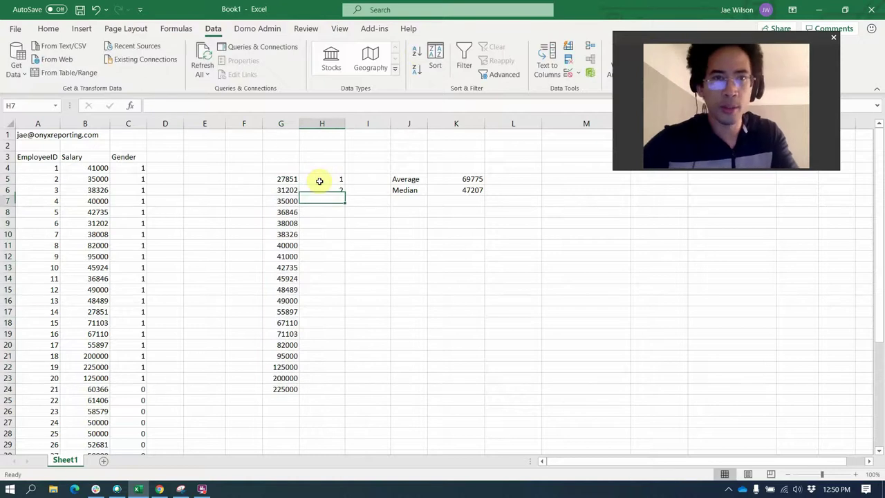
type("3")
key("Return")
left_click_drag(320, 180, 339, 405)
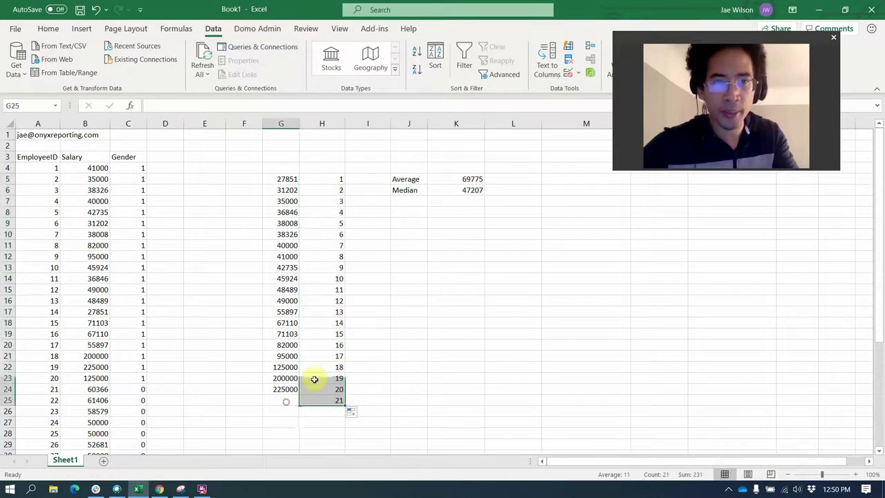
type("22")
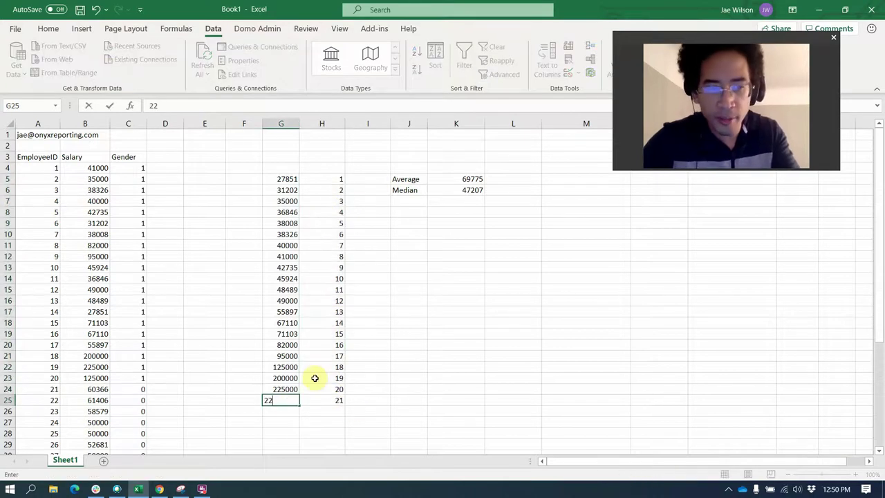
type("5001")
key("Tab")
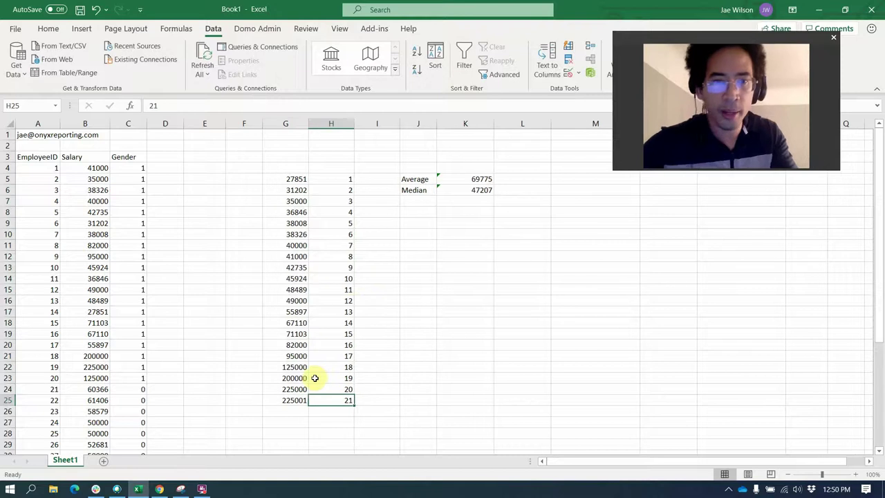
Extend the Average formula in K5 to G5:G25, giving 77166.
double_click(462, 179)
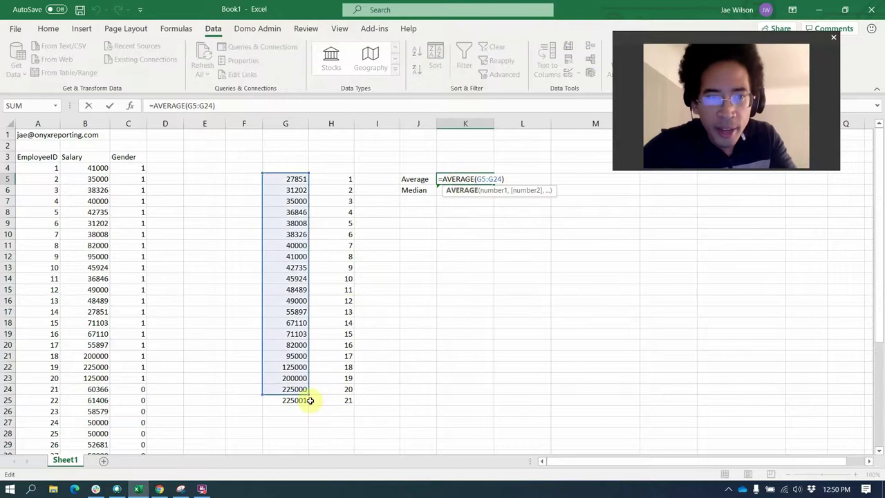
left_click_drag(307, 393, 306, 405)
key("Tab")
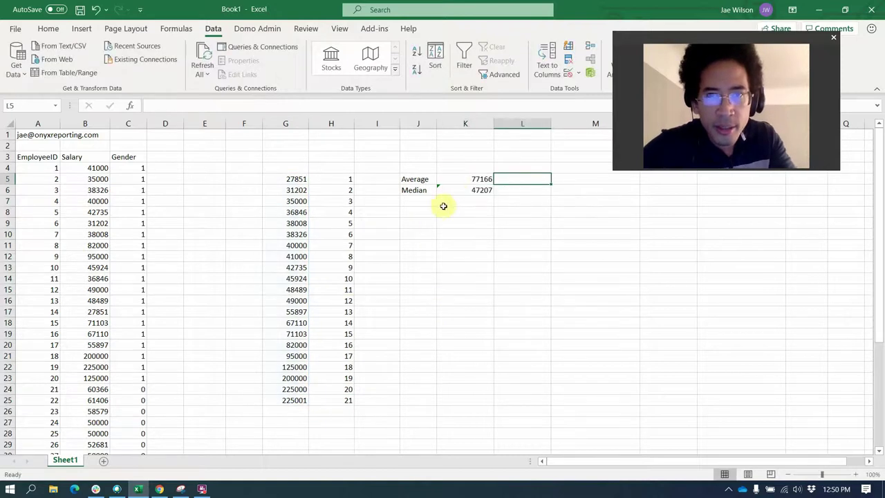
left_click(488, 195)
double_click(486, 192)
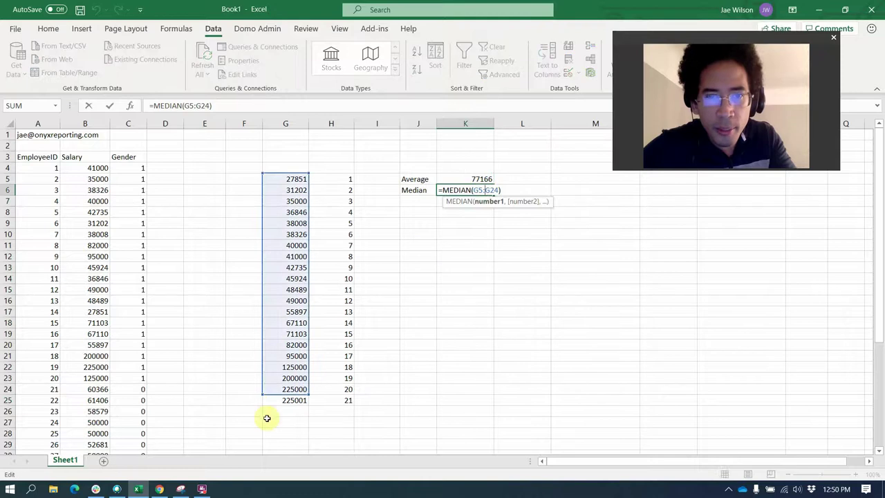
key("ctrl+Return")
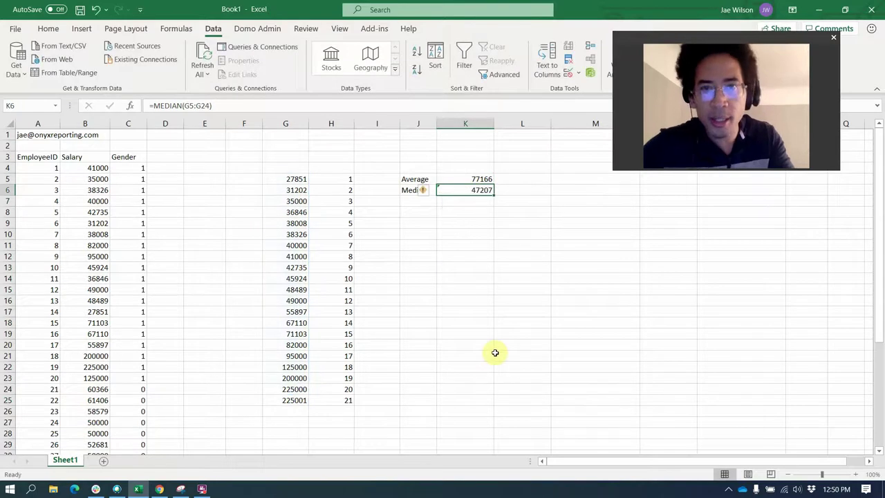
key("ctrl+z")
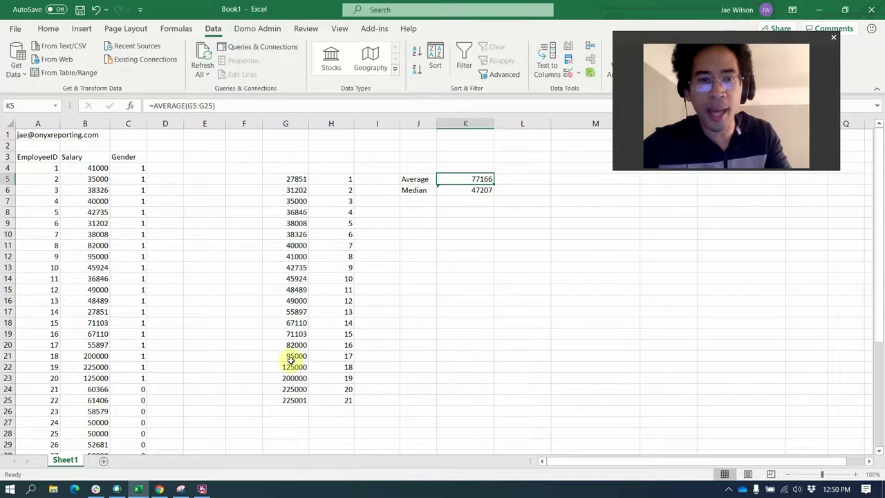
Widen the Median in K6 to =MEDIAN(G5:G25), reading 48489, and select that salary's row.
left_click(293, 399)
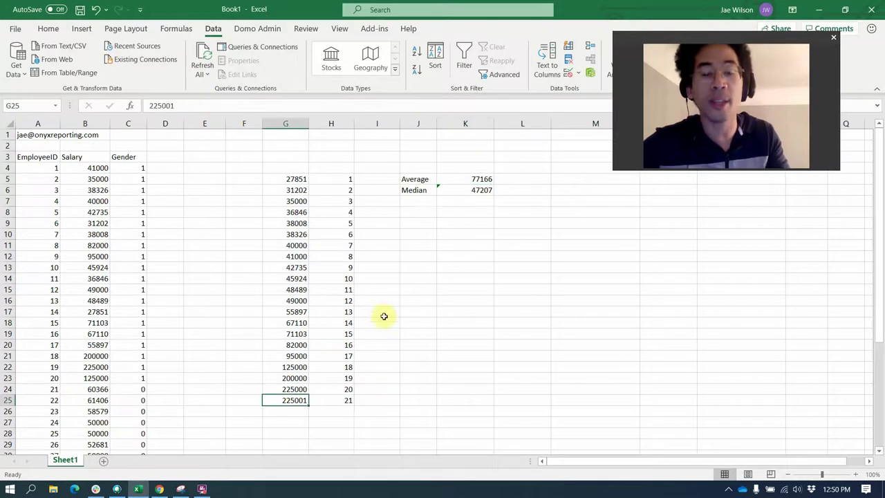
left_click(474, 191)
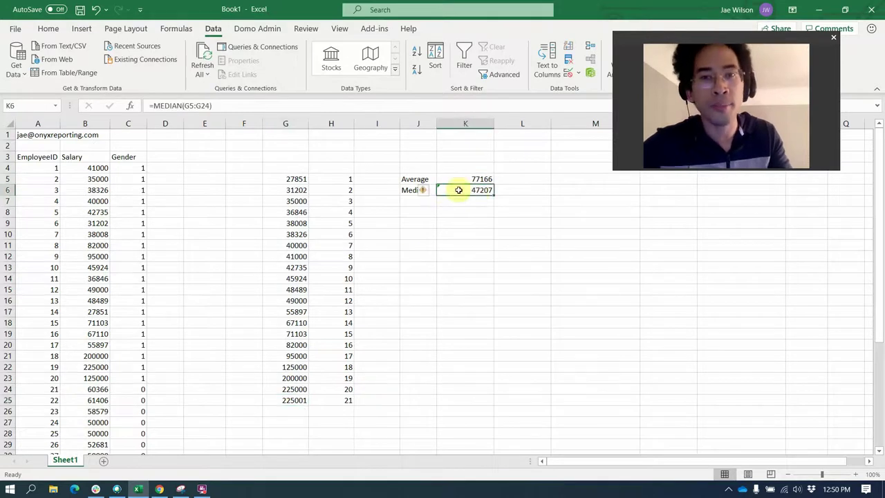
double_click(456, 190)
left_click_drag(305, 394, 305, 405)
key("Tab")
left_click(475, 190)
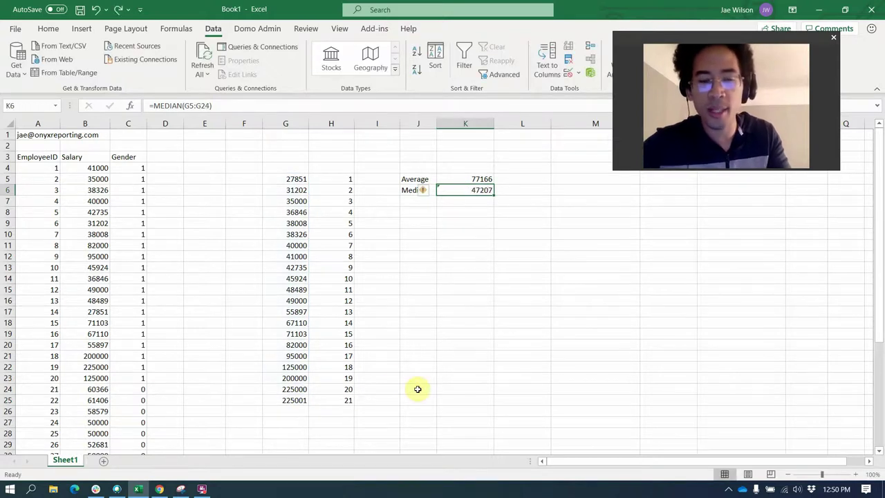
key("ctrl+y")
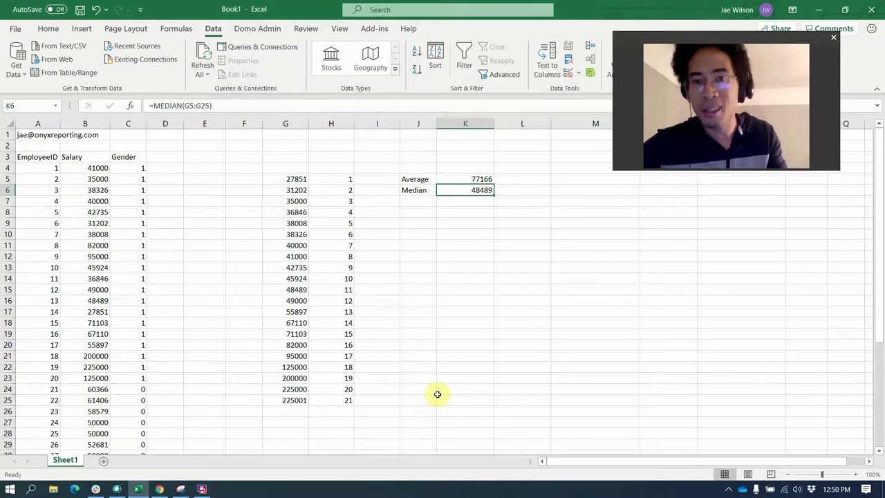
left_click(423, 190)
left_click_drag(333, 290, 297, 289)
Fill the median row G15:H15 (48489, rank 11) light blue.
left_click(48, 28)
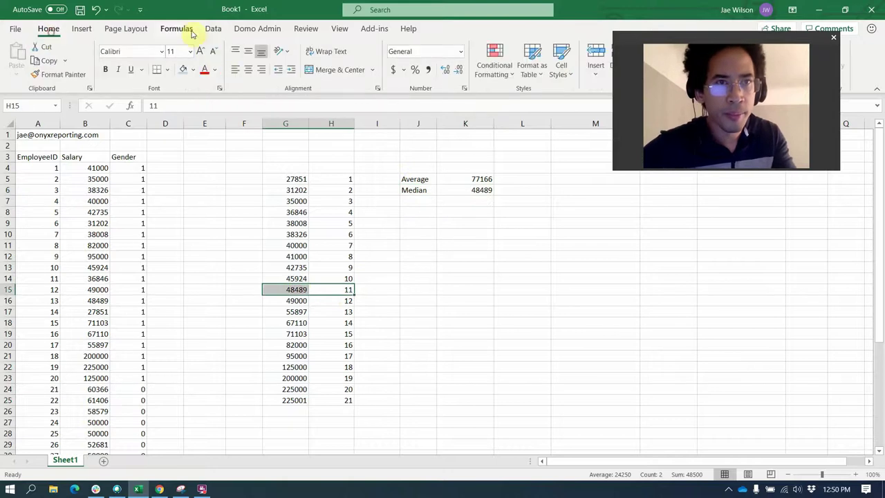
left_click(179, 70)
left_click(479, 288)
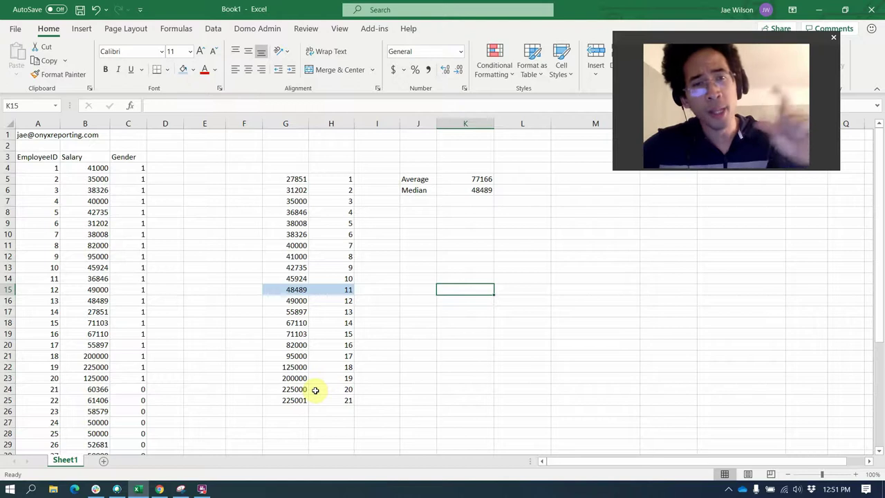
left_click(293, 403)
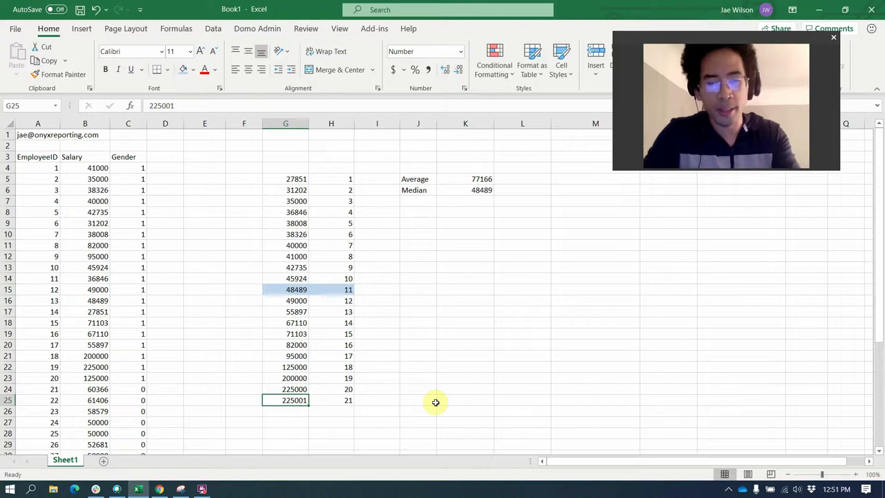
Replace 225001 in G25 with 50000, toggling undo/redo to compare Average 77166 versus 68833.
type("6")
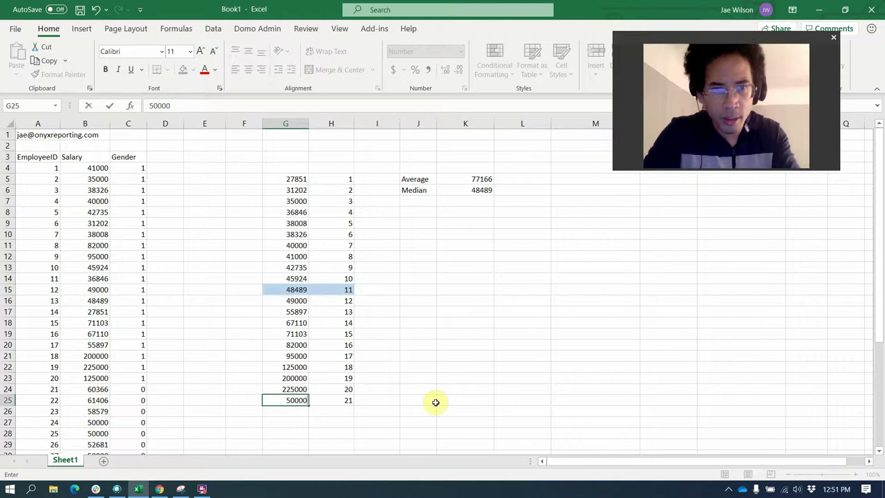
key("ctrl+z")
key("ctrl+y")
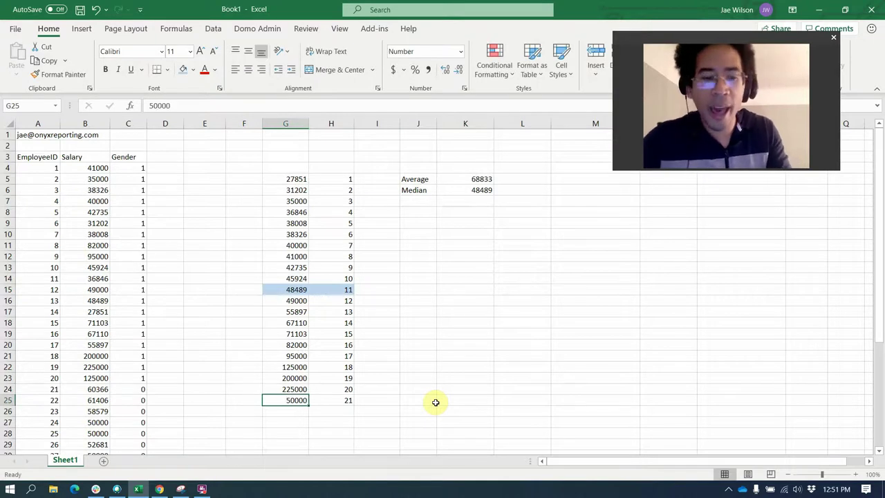
key("ctrl+z")
key("ctrl+y")
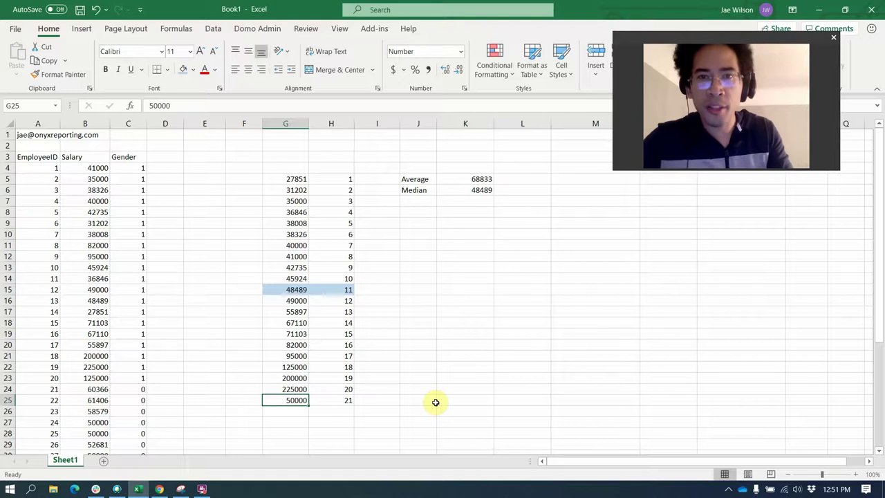
key("ctrl+z")
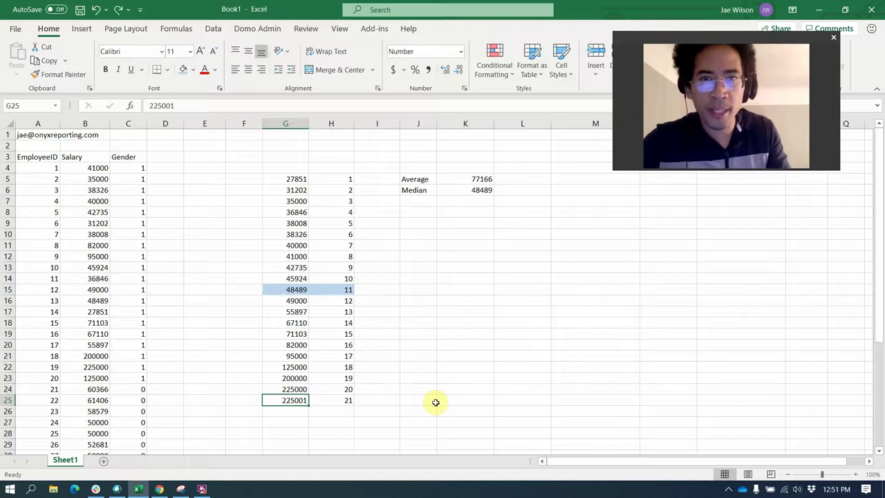
key("ctrl+y")
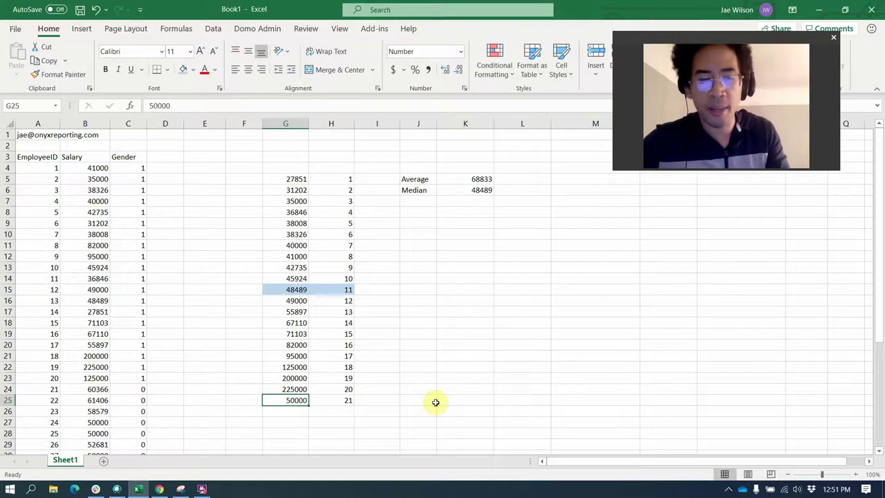
key("ctrl+z")
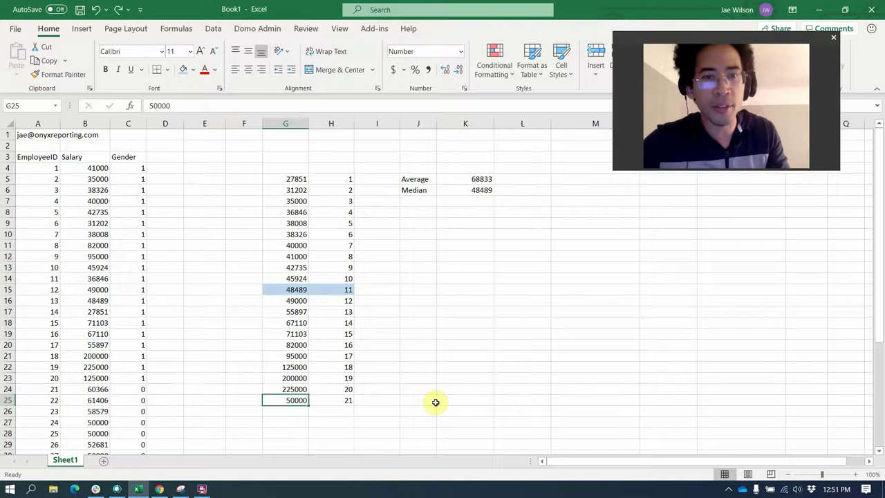
key("ctrl+y")
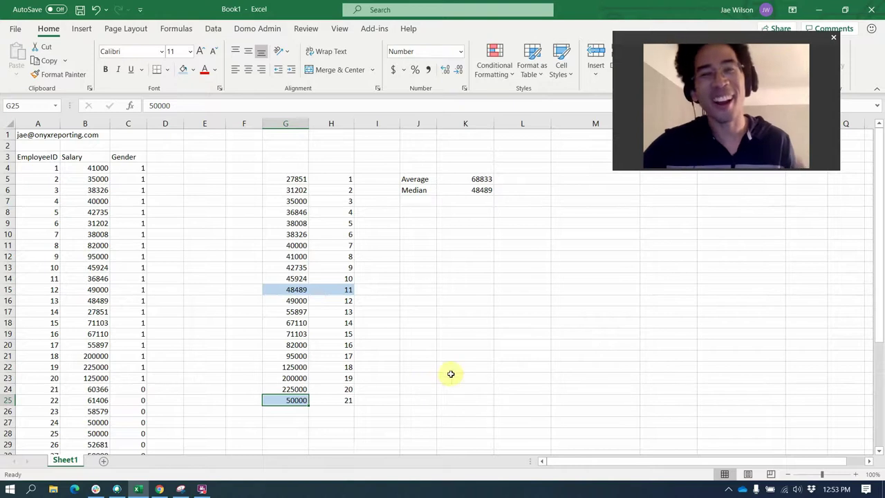
left_click_drag(429, 178, 450, 188)
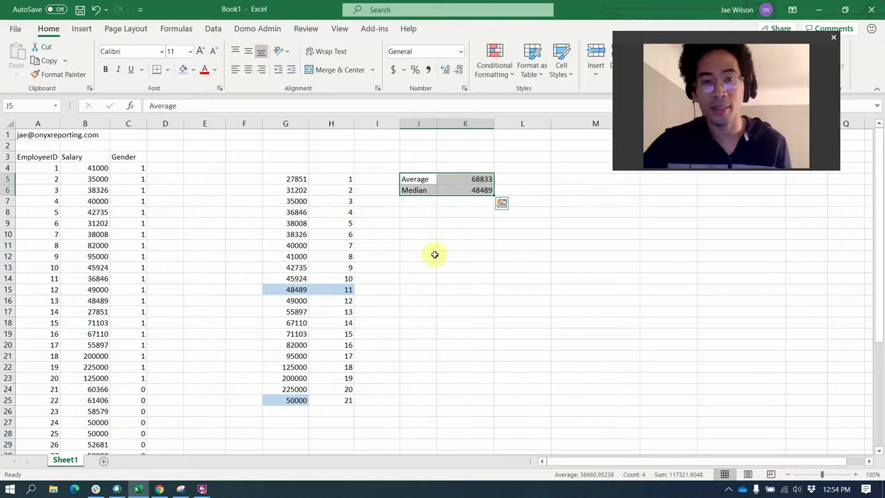
Select cells around the Average and Median summary and make a scratch entry near J10.
left_click(415, 289)
left_click(298, 279)
left_click(326, 279)
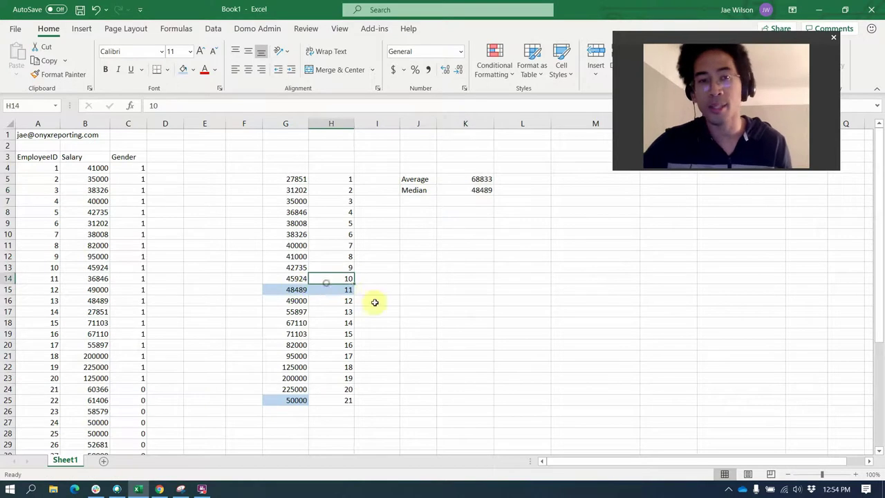
left_click(330, 291)
left_click(404, 246)
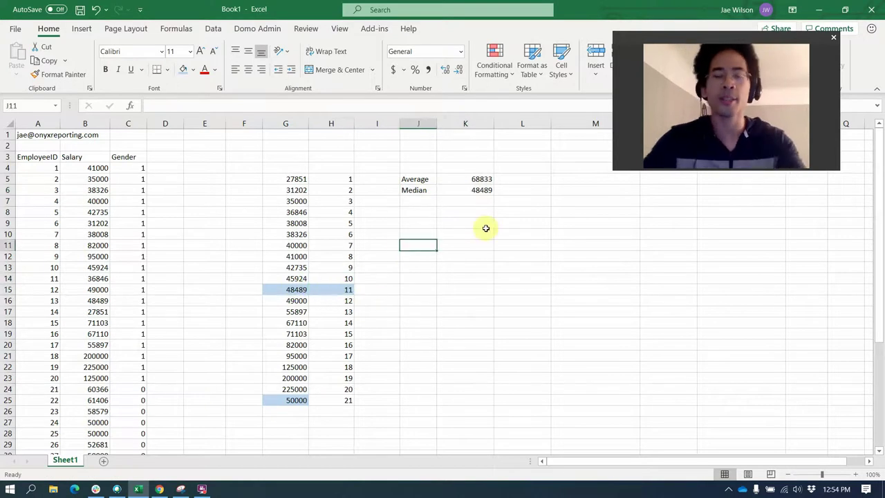
key("Up")
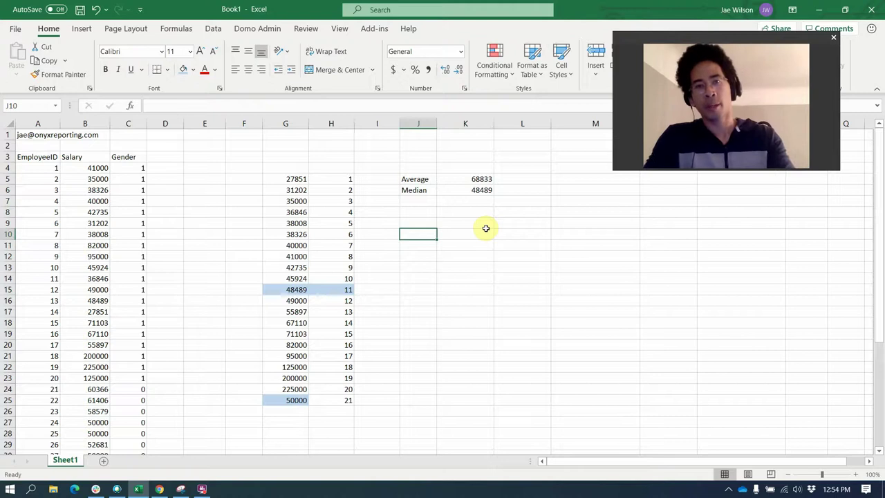
type(".")
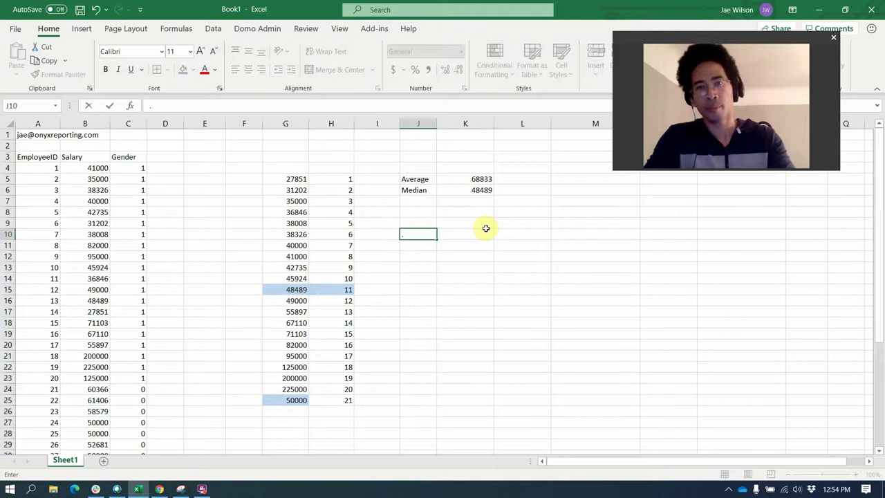
key("Up")
key("Up")
key("Up")
key("Up")
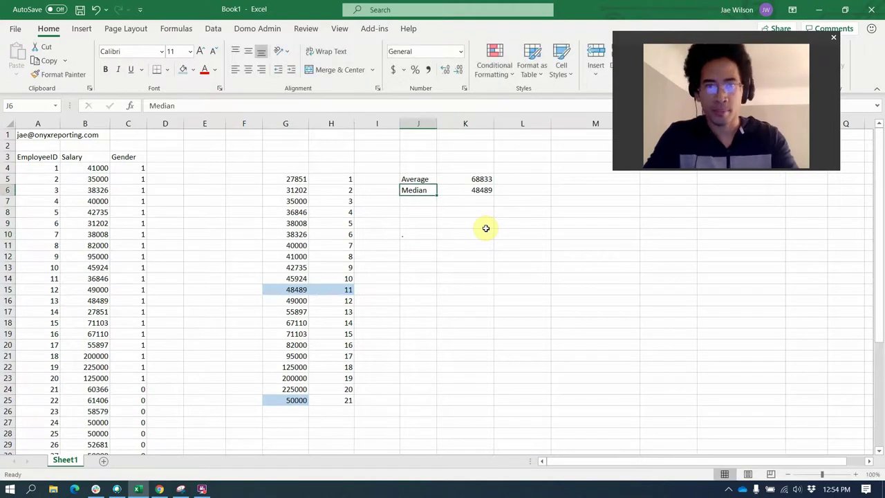
Type the note '50 perentile' in L6 beside the Median of 48489.
left_click(532, 190)
type("50")
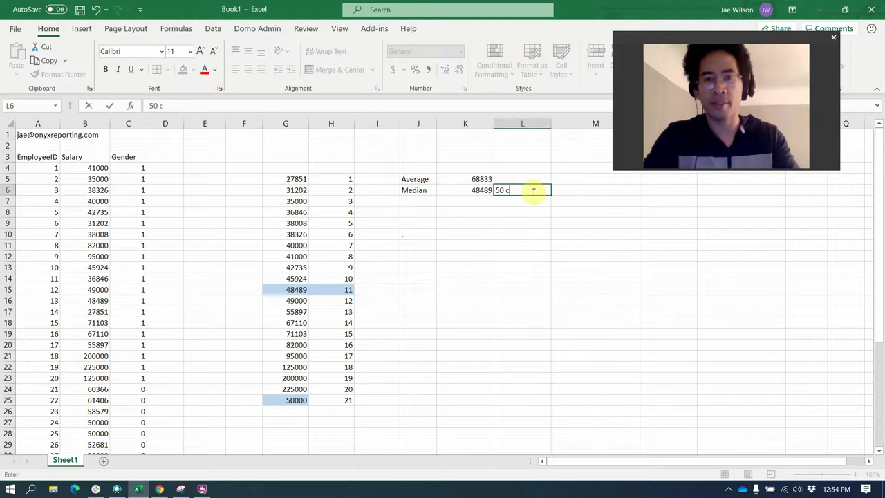
type(" percentil")
key("BackSpace")
key("BackSpace")
key("BackSpace")
key("BackSpace")
key("BackSpace")
key("BackSpace")
type("entile")
key("Return")
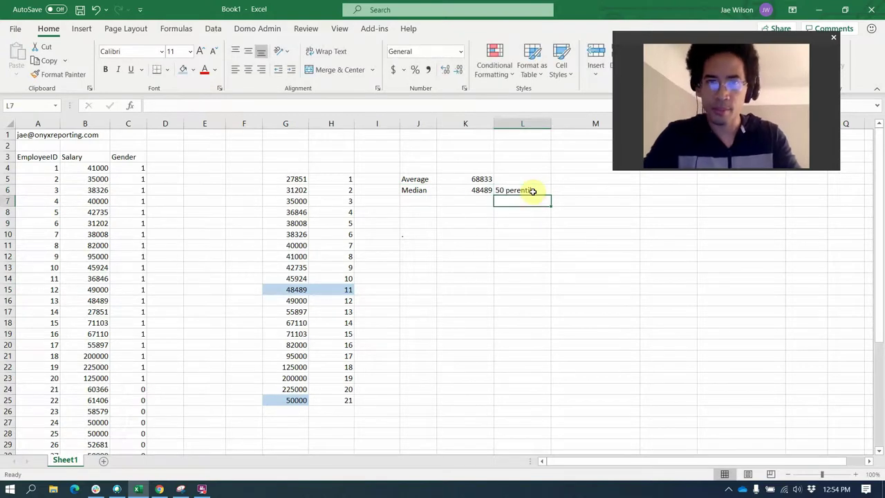
left_click(532, 190)
left_click(175, 107)
Add the label '25 percentile' in L9.
key("Return")
key("Down")
key("Down")
type("25")
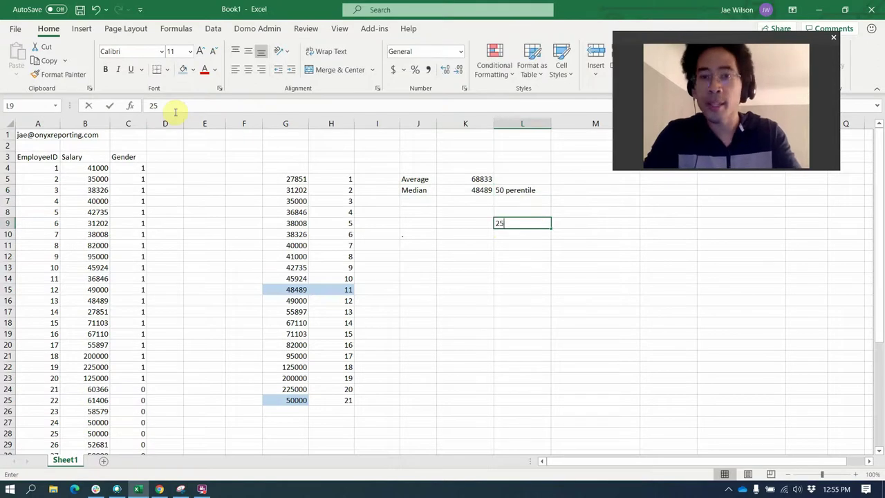
type(" percentile")
key("Return")
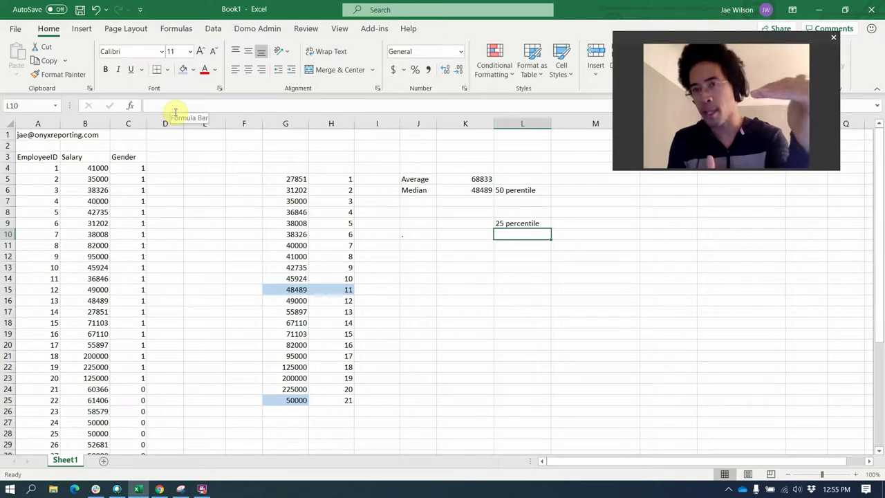
Enter =PERCENTILE.INC(G5:G25,0.25) in K9, returning 38326.
key("Up")
key("Left")
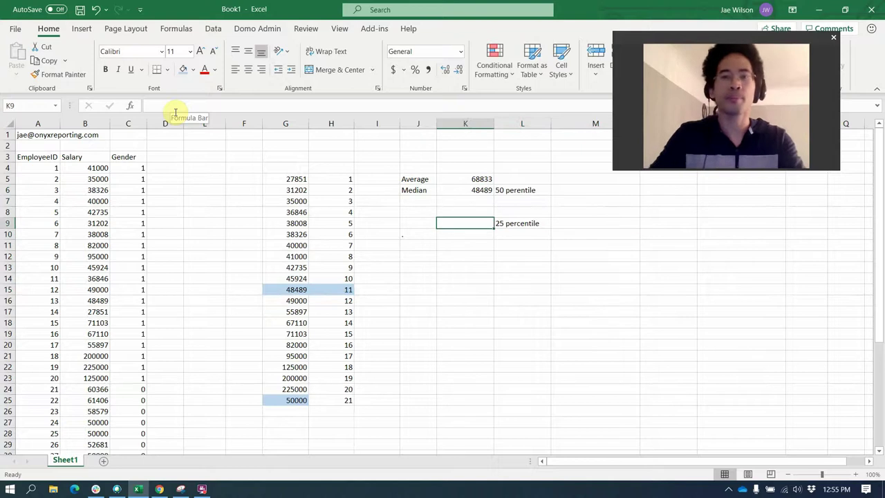
type("=perc")
key("Down")
key("Down")
key("Tab")
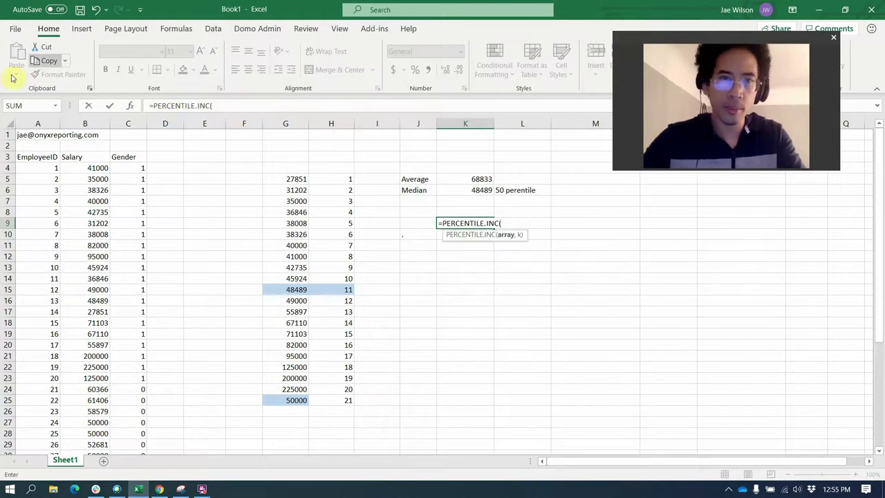
left_click_drag(286, 179, 283, 400)
type(",.25")
key("Return")
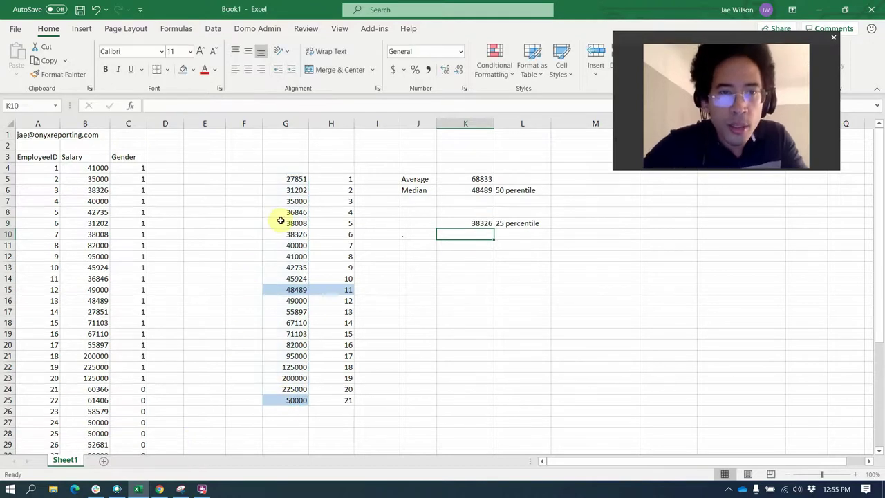
Shade the 38326 salary row light blue and remove the fill from G25.
left_click_drag(290, 234, 351, 237)
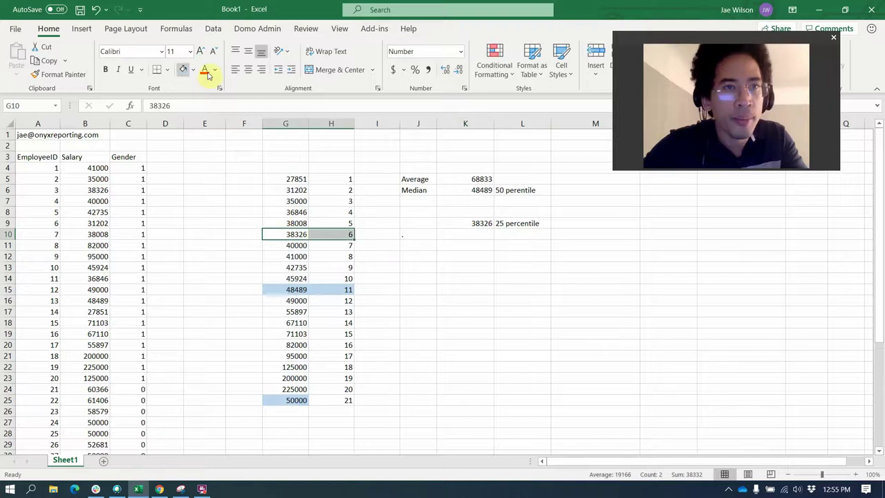
left_click(183, 69)
left_click(280, 400)
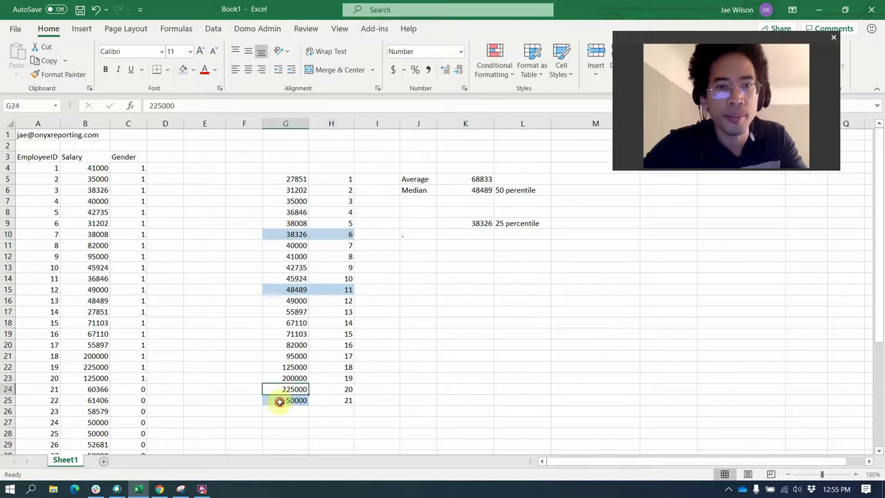
left_click(193, 69)
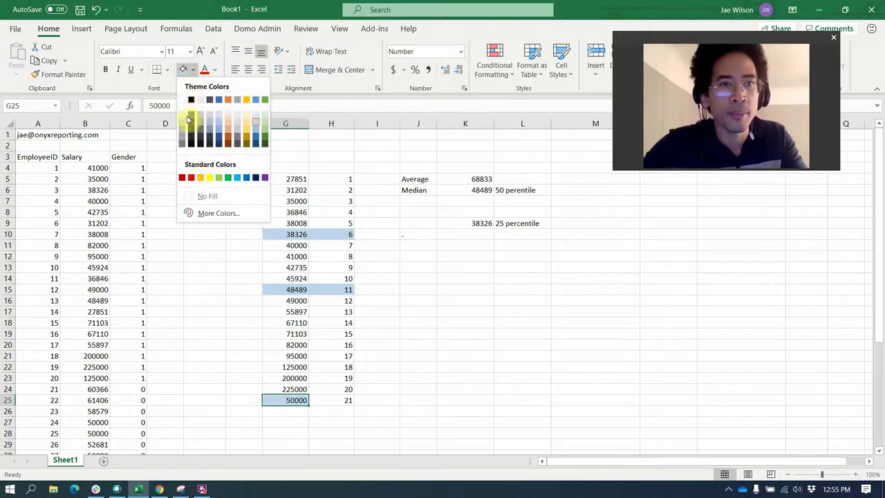
left_click(206, 196)
left_click(468, 235)
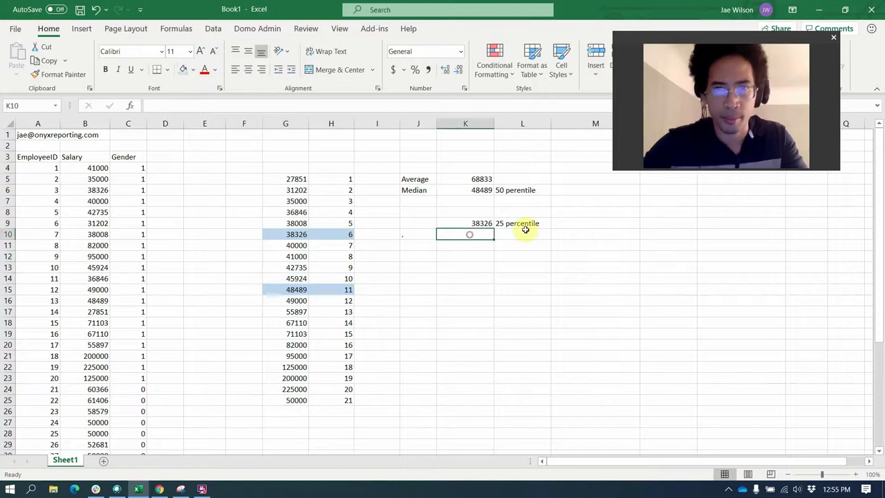
Label L10 '75 percentile' and enter =PERCENTILE.INC(G5:G25,.75) in K10, giving 71103.
left_click(526, 231)
type("75")
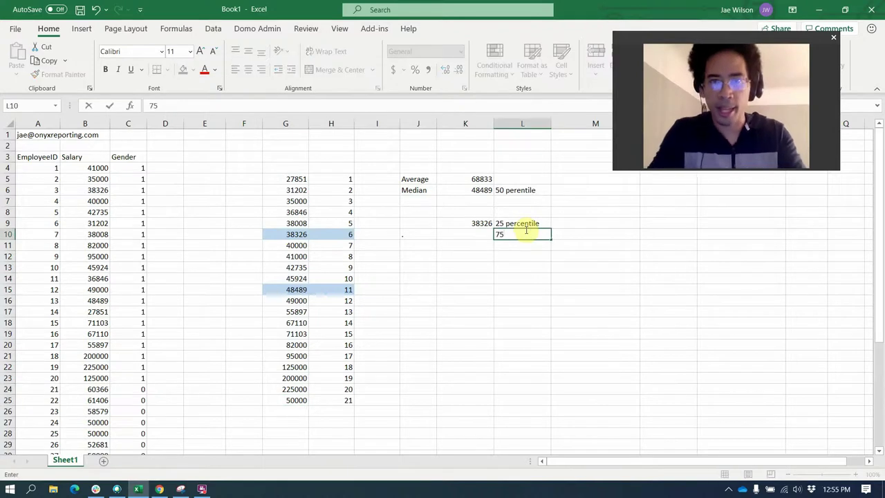
type(" percentile")
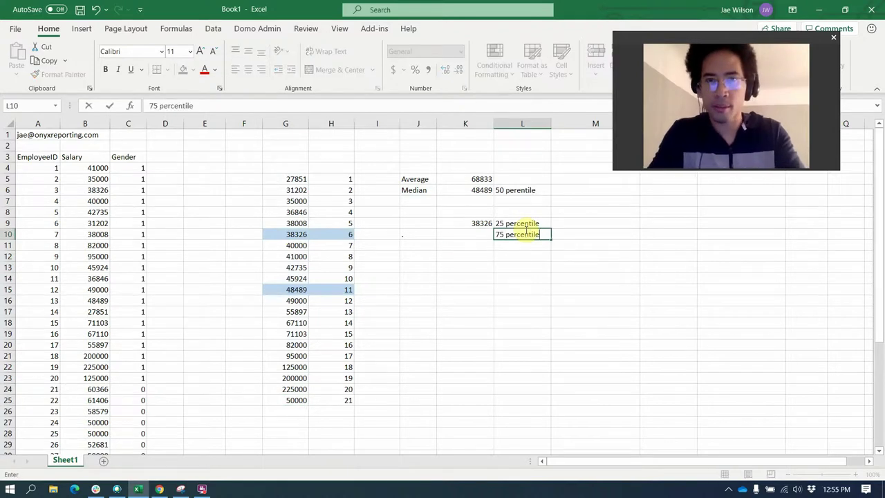
key("Return")
key("Up")
type("=percentile.i")
key("Tab")
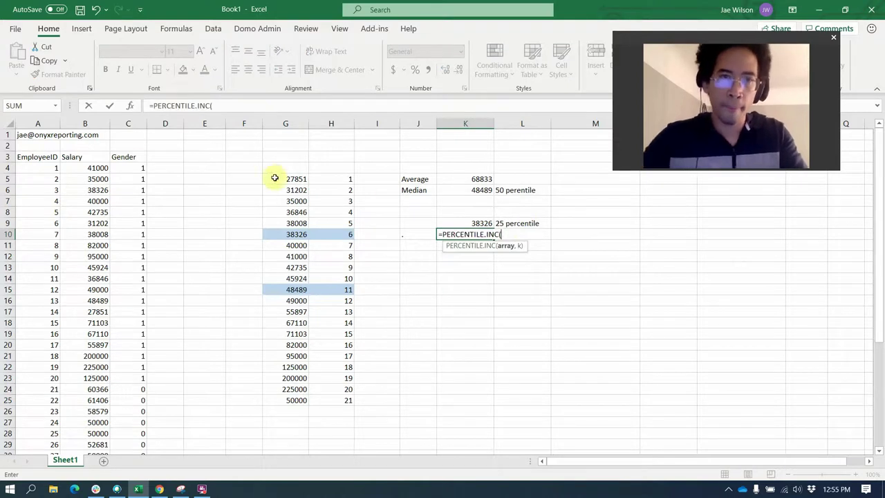
left_click_drag(272, 179, 273, 396)
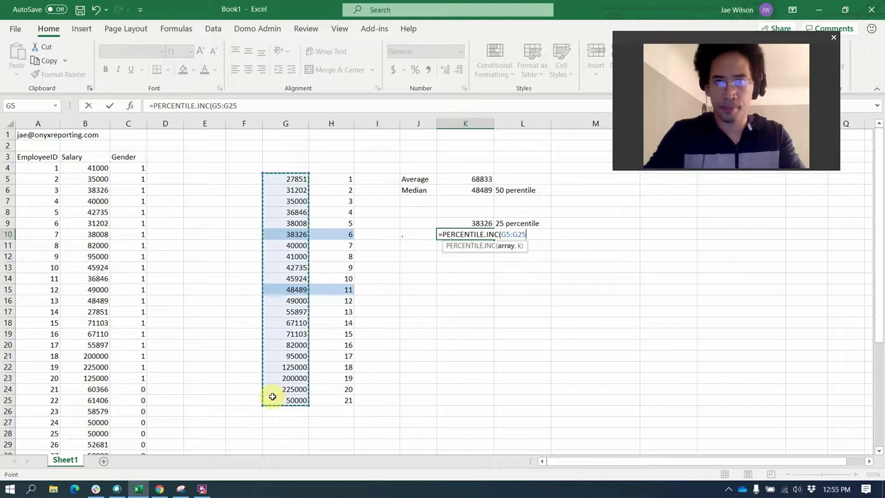
type(",.75")
key("Return")
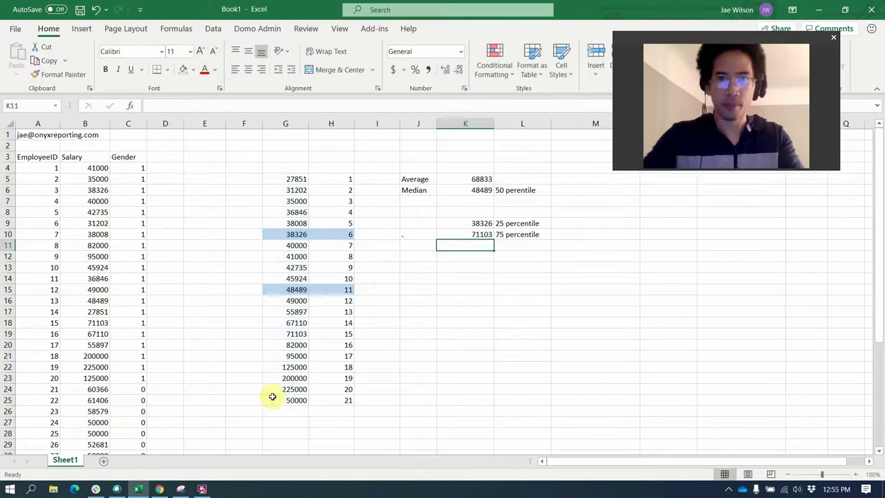
Shade the 71103 salary and its rank 15 in blue-grey.
left_click_drag(475, 226, 476, 236)
left_click_drag(296, 334, 329, 333)
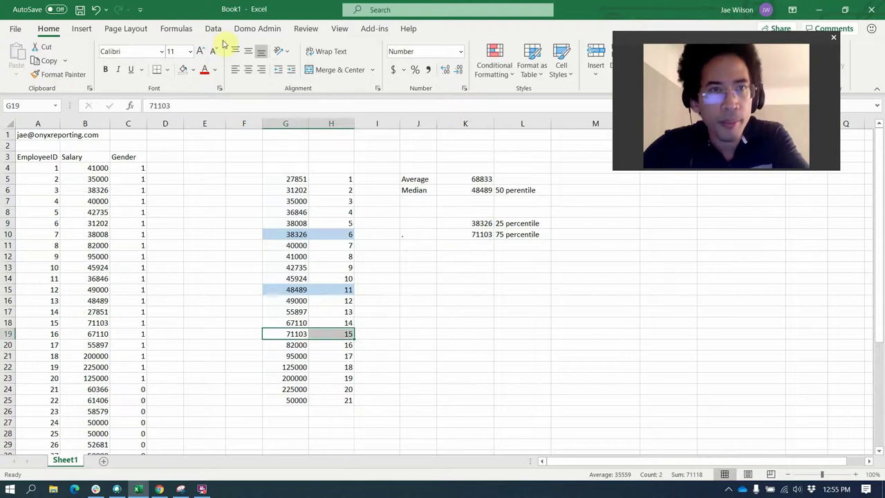
left_click(194, 70)
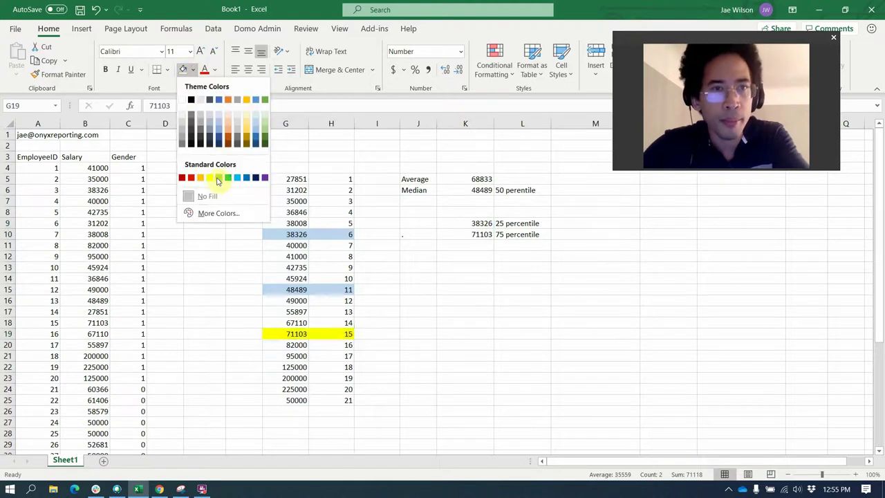
left_click(217, 126)
left_click(403, 311)
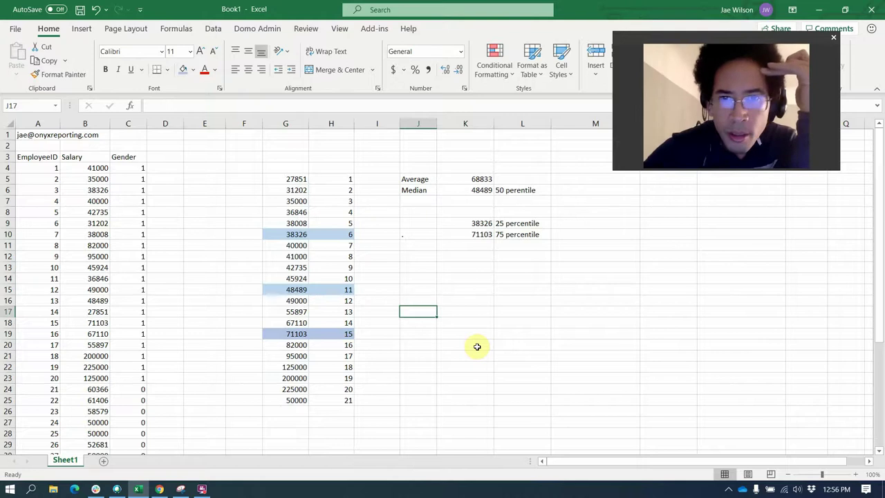
Select the salary and rank range G5:H25 and run an initial sort on it.
double_click(464, 235)
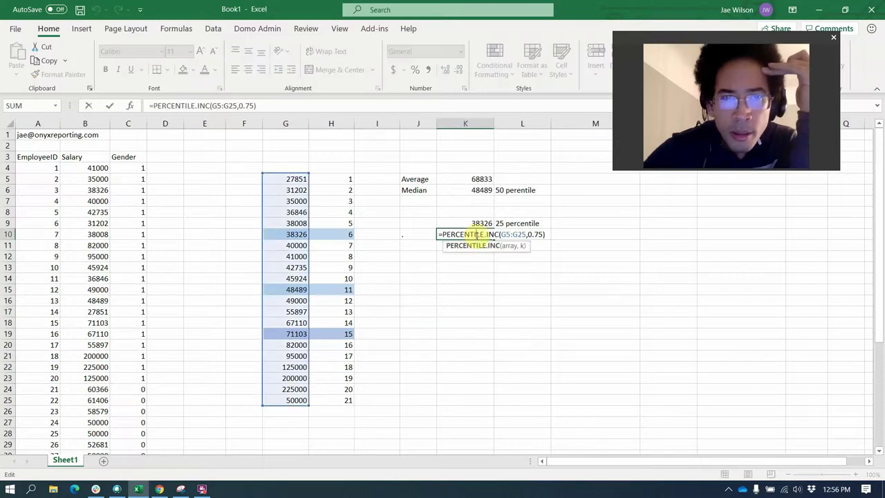
left_click_drag(296, 400, 296, 177)
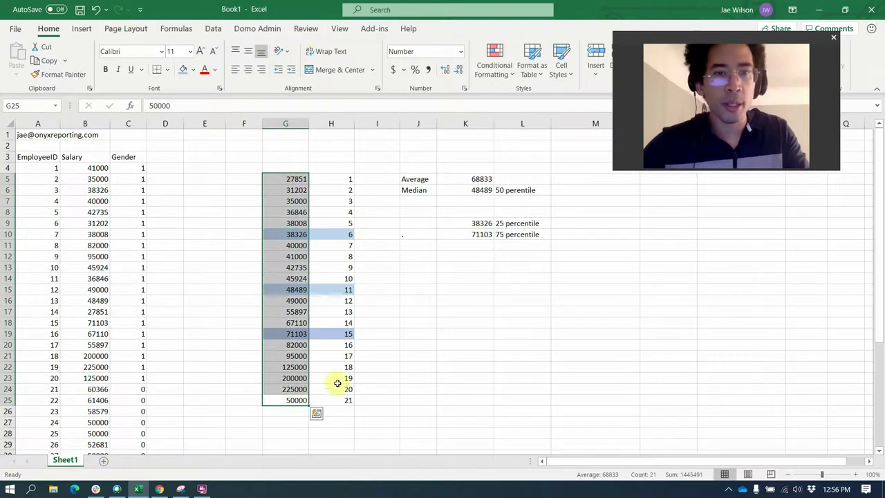
left_click_drag(346, 400, 278, 177)
left_click(212, 29)
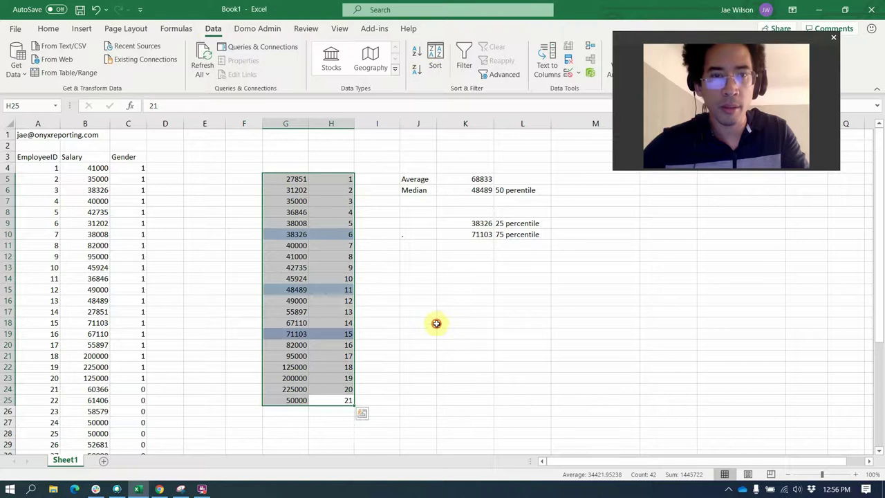
left_click(434, 320)
left_click_drag(345, 399, 293, 173)
left_click(435, 59)
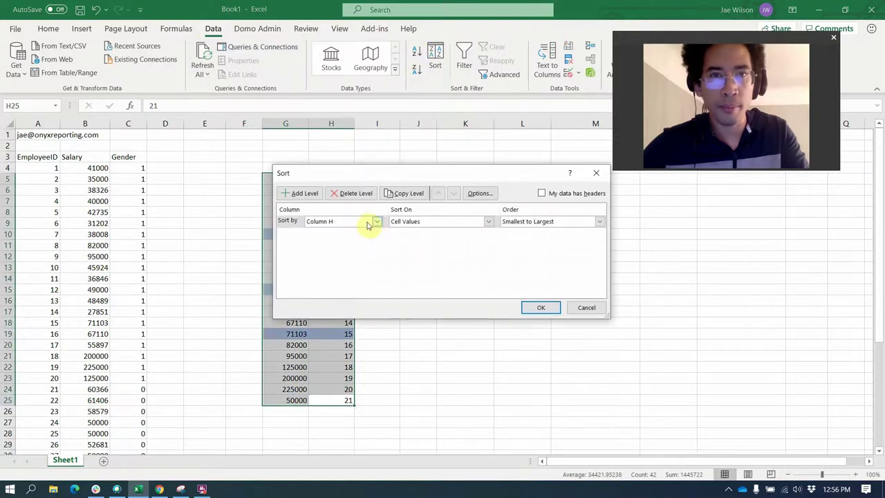
left_click(543, 311)
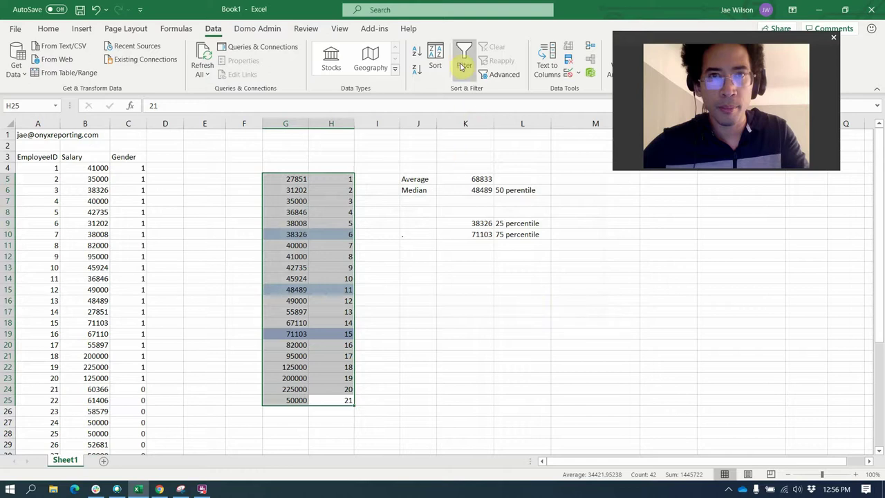
Re-sort G5:H25 by column G, smallest to largest salary.
left_click(434, 58)
left_click(376, 222)
left_click(333, 231)
left_click(540, 307)
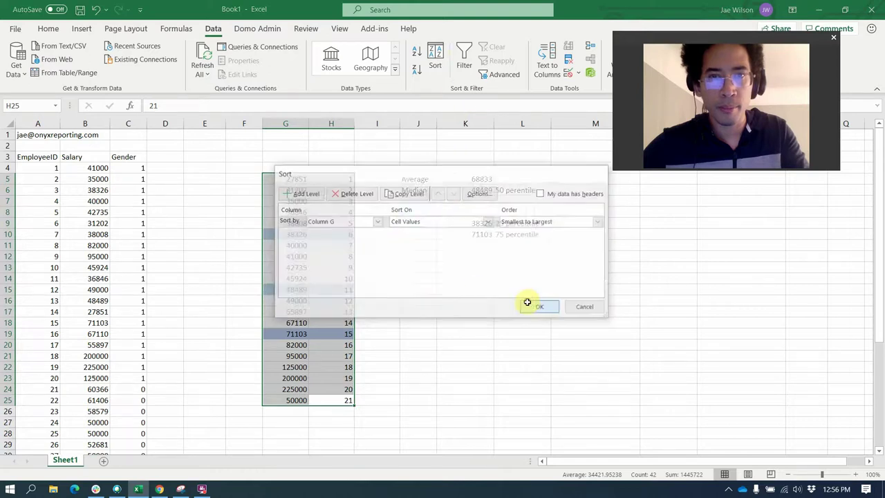
left_click(483, 334)
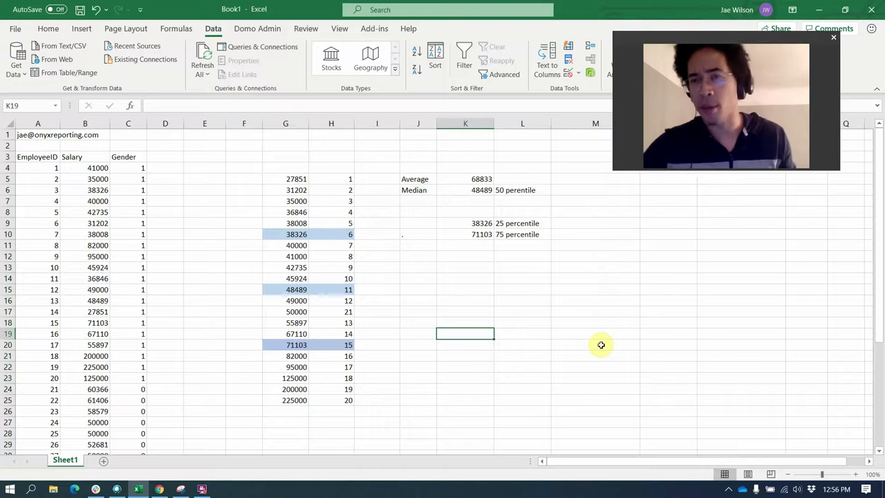
left_click(481, 233)
left_click_drag(476, 223, 482, 234)
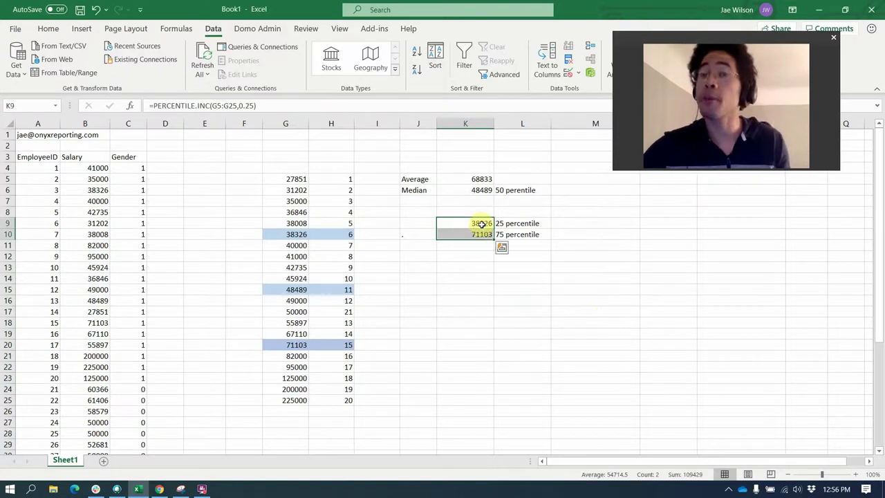
left_click_drag(502, 223, 536, 201)
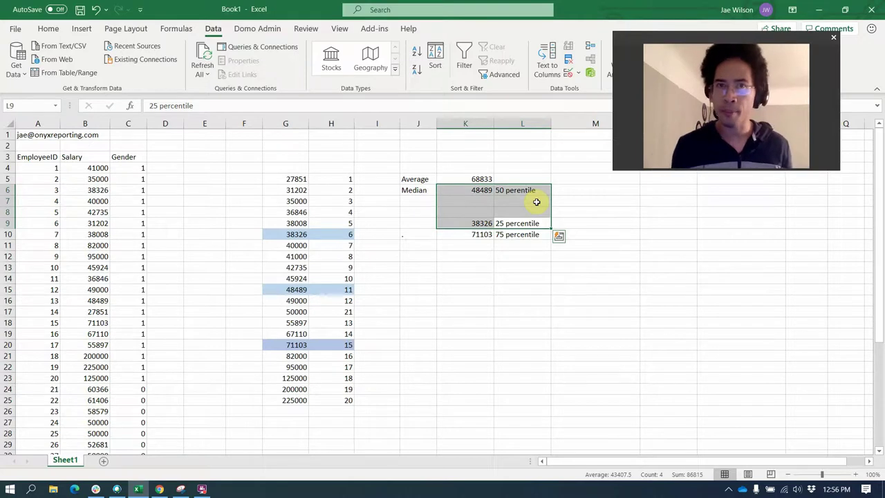
left_click_drag(480, 190, 466, 223)
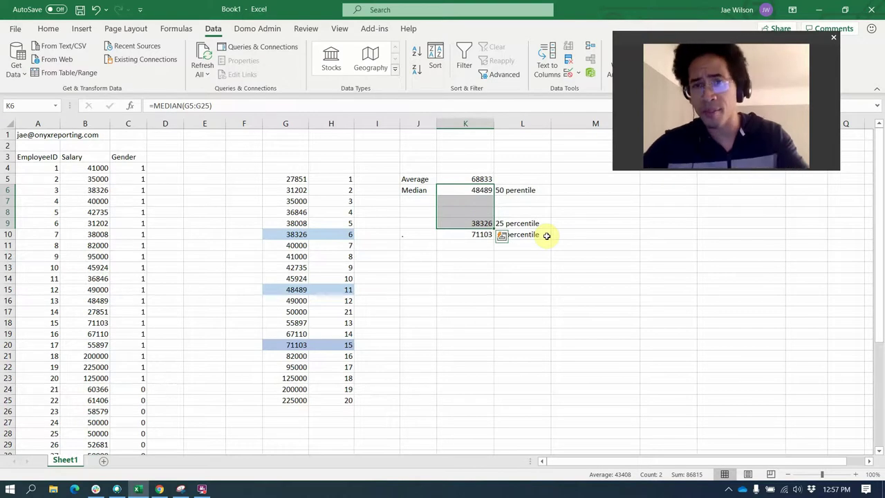
left_click(483, 234)
left_click(468, 190, "ctrl")
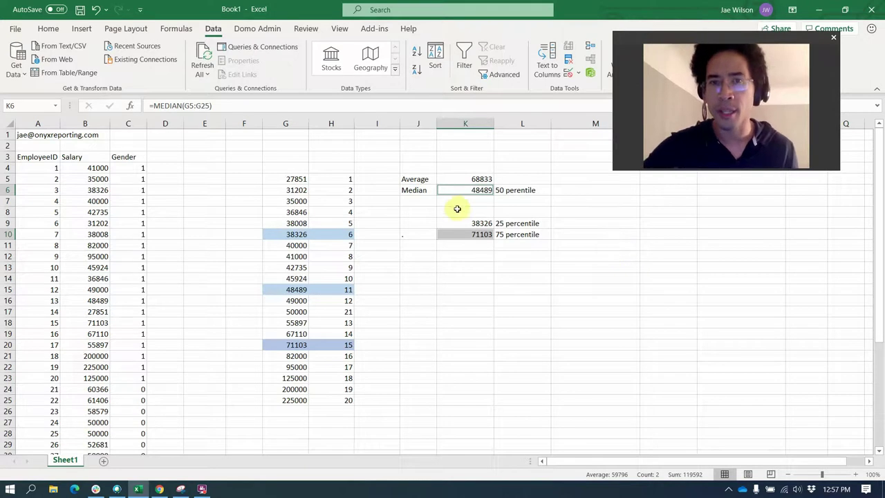
left_click_drag(458, 193, 455, 223)
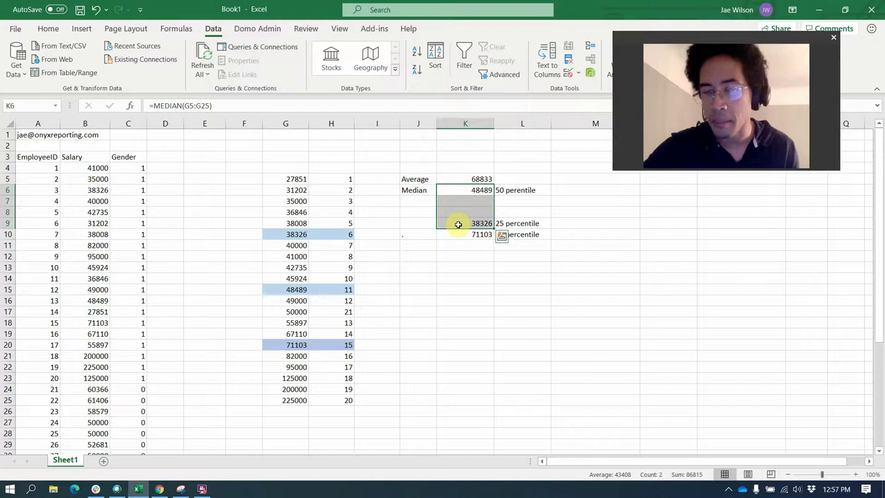
key("Escape")
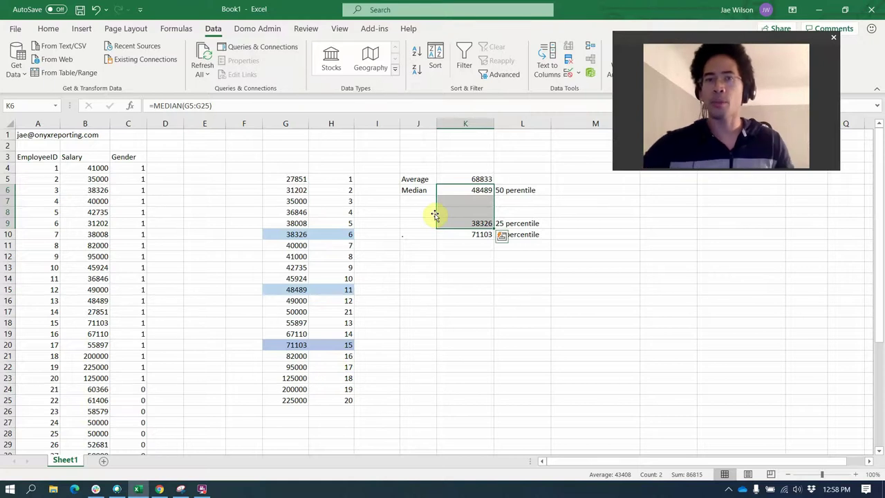
Label L8 'IQR (inter quartile range)' and start an IQR formula in K8.
left_click(532, 216)
type("IQ")
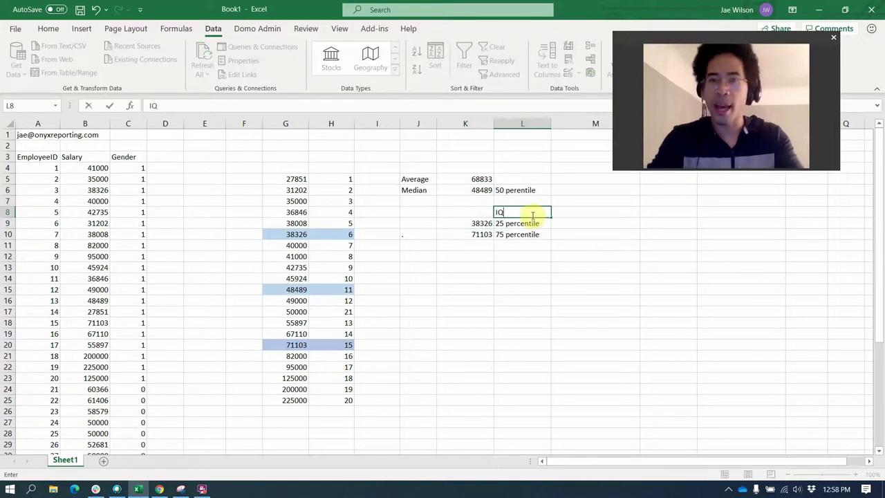
type("R (inter quartile range)")
key("ctrl+Return")
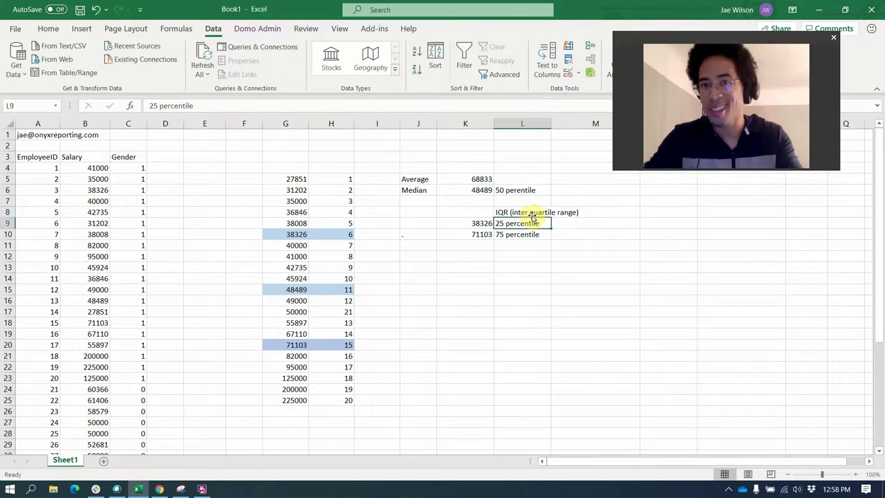
key("Left")
type("=")
key("Down")
key("Down")
type("-")
key("Up")
key("Return")
key("Up")
Enter =K10-K9 in K8, giving an interquartile range of 32777.
type("=")
key("Down")
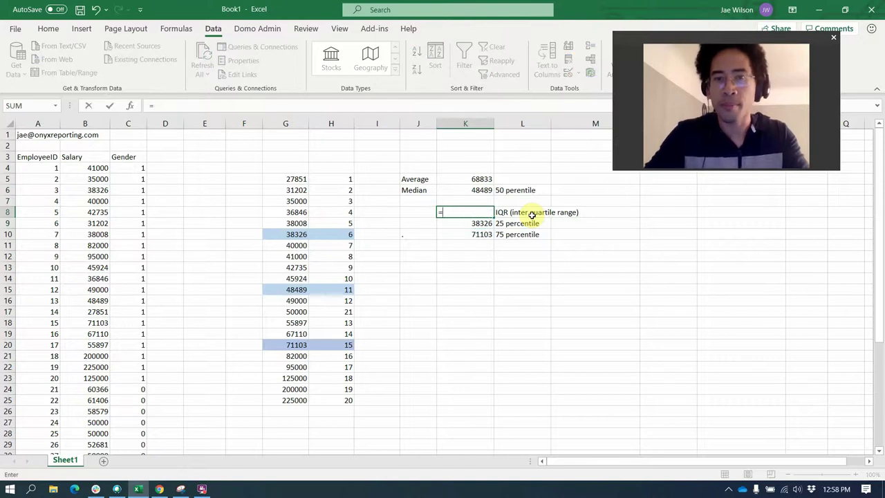
key("Down")
type("0")
key("BackSpace")
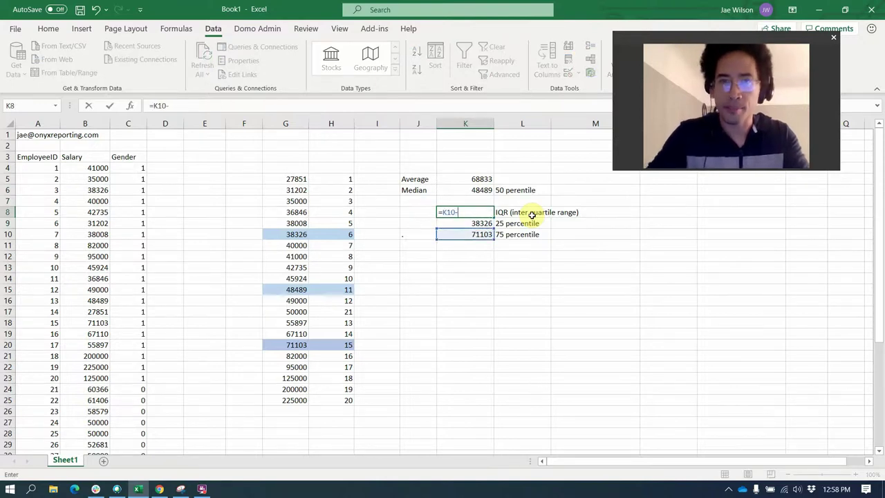
type("-")
key("Up")
key("Down")
key("Down")
key("Return")
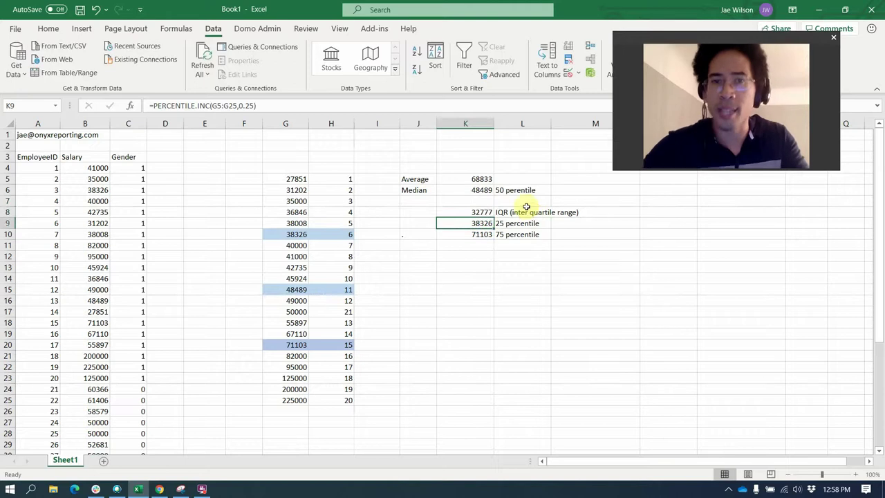
key("Up")
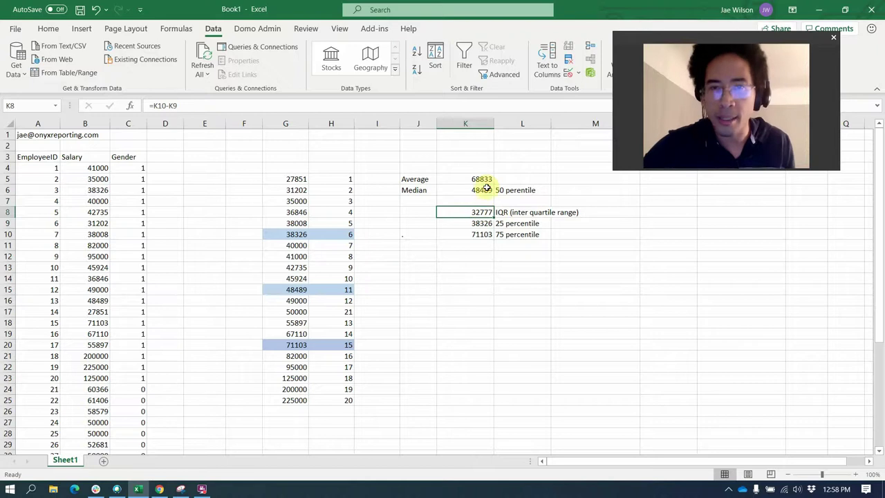
left_click(485, 190)
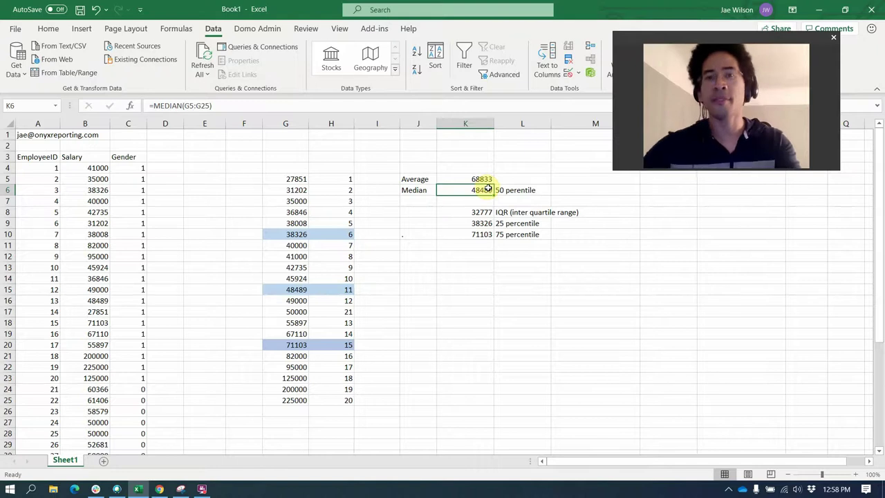
left_click(514, 279)
type("+")
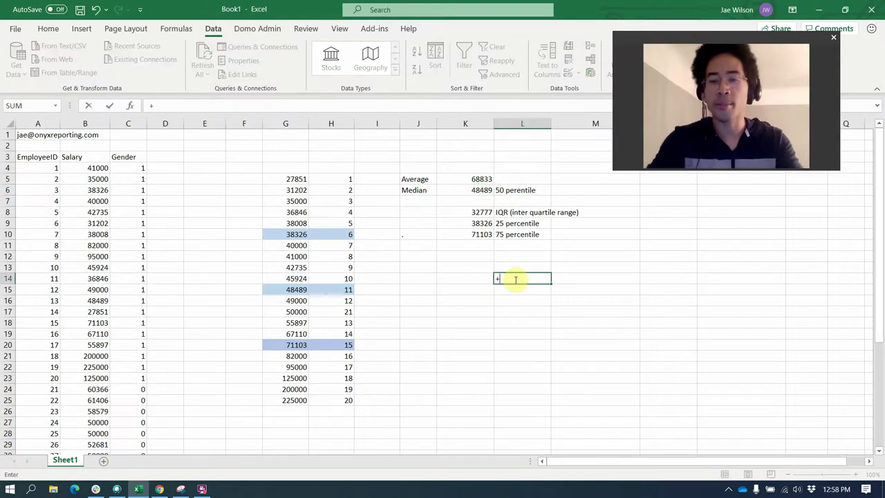
type(" / - 1")
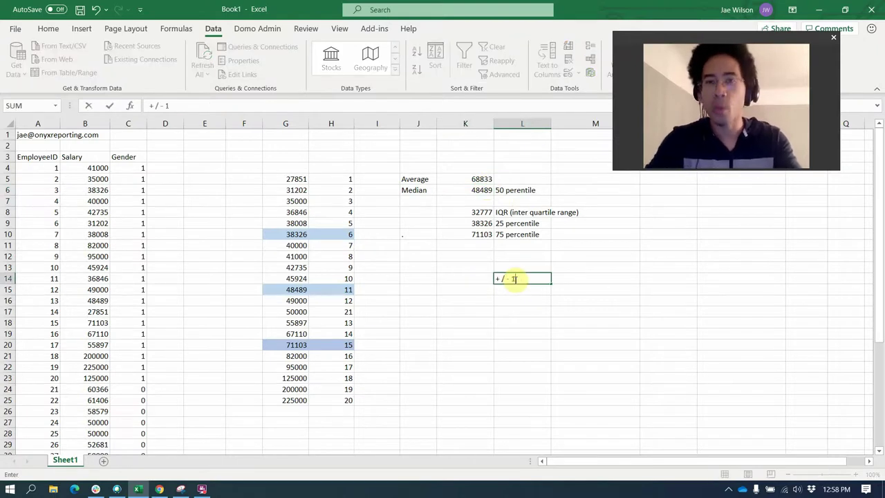
key("Return")
key("Escape")
key("Return")
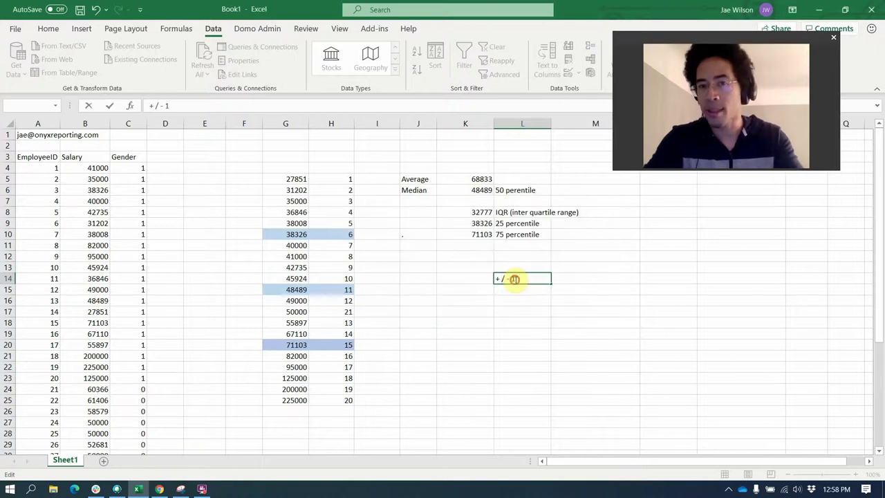
key("BackSpace")
type("10")
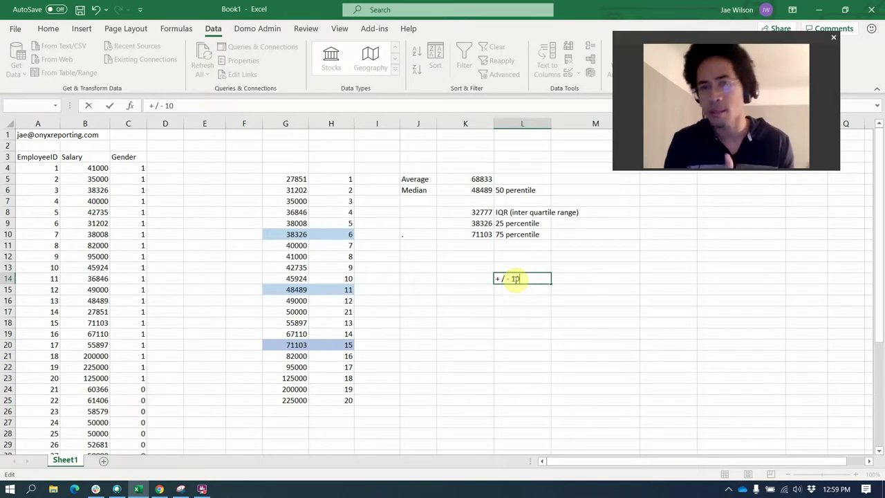
key("Escape")
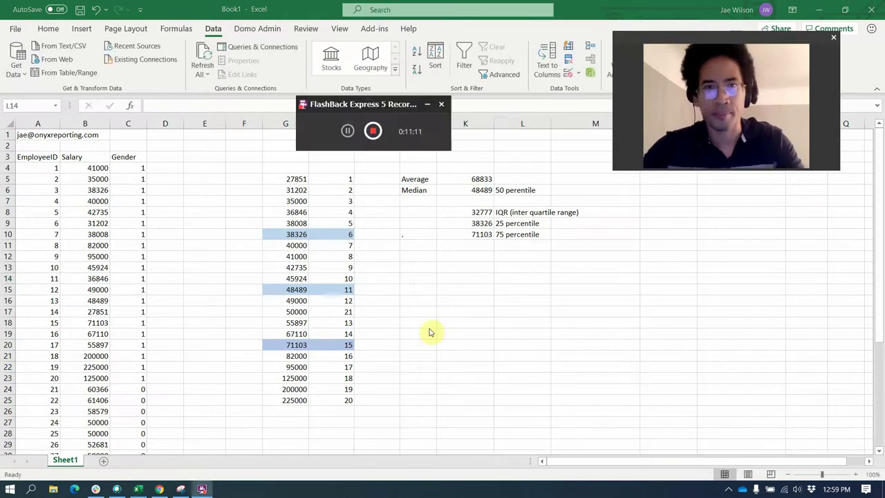
Open the Salary_Ranking dataset in the Domo Analyzer as a Table chart.
key("alt+Tab")
key("alt+Tab")
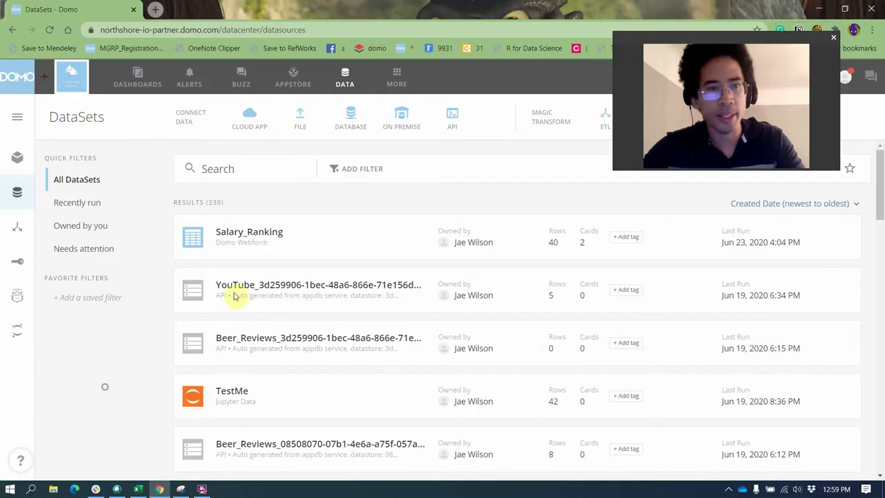
left_click(275, 235)
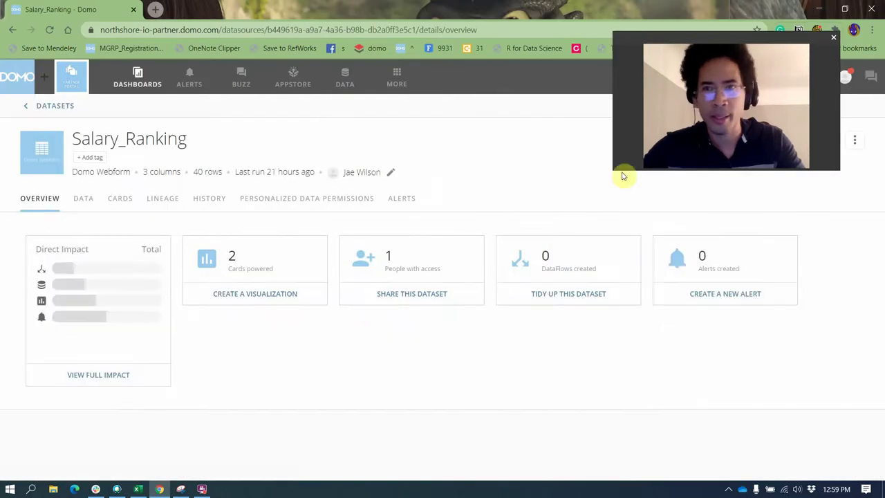
left_click_drag(714, 40, 709, 10)
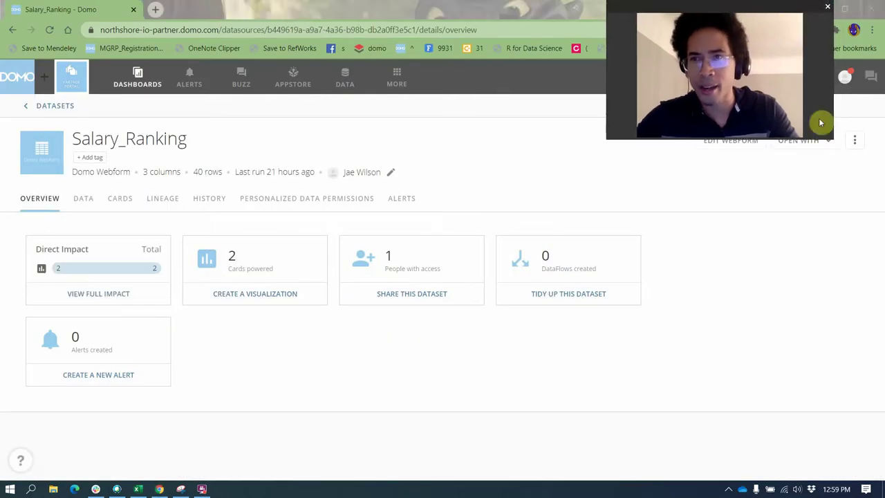
left_click(833, 148)
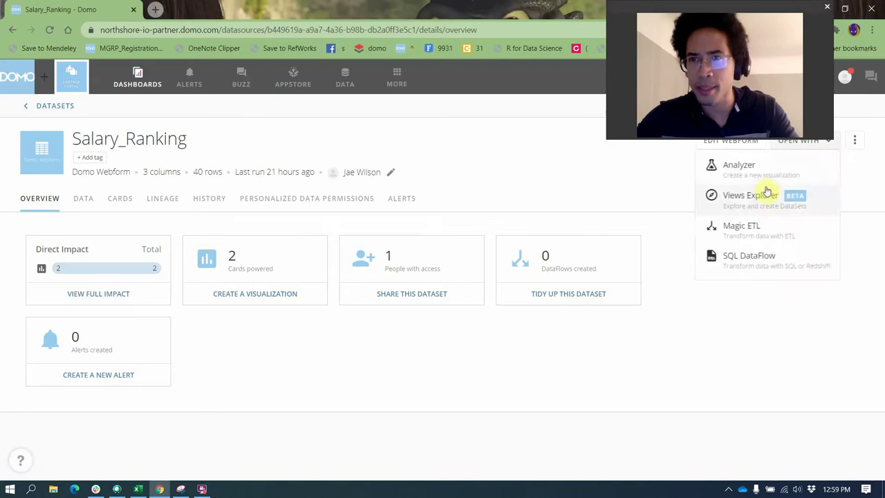
left_click(763, 180)
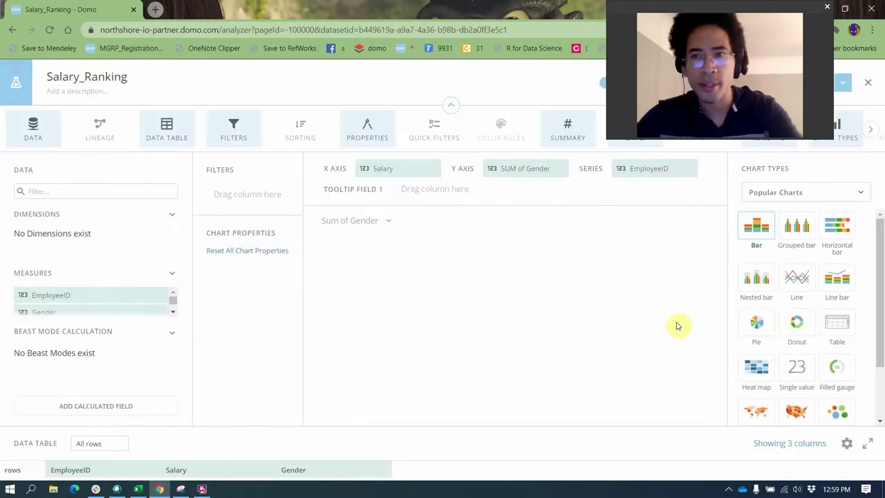
left_click(835, 322)
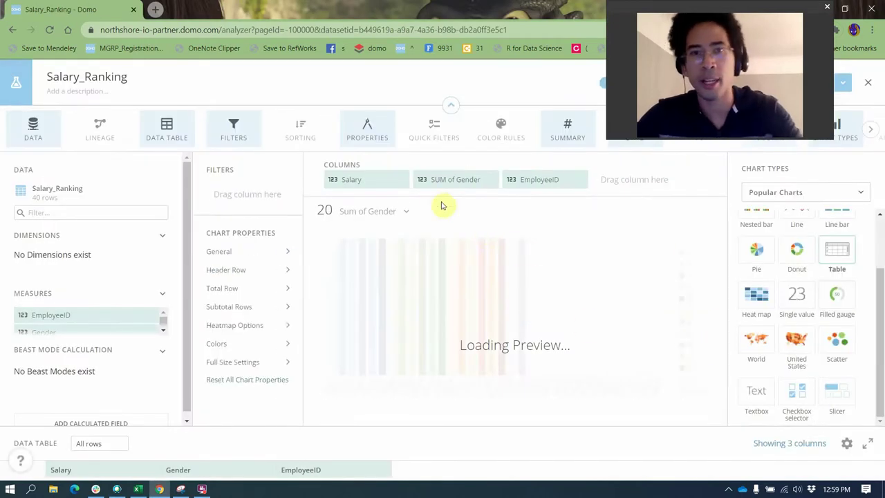
Remove SUM of Gender, EmployeeID and Salary from the table's columns.
left_click(494, 178)
left_click(495, 179)
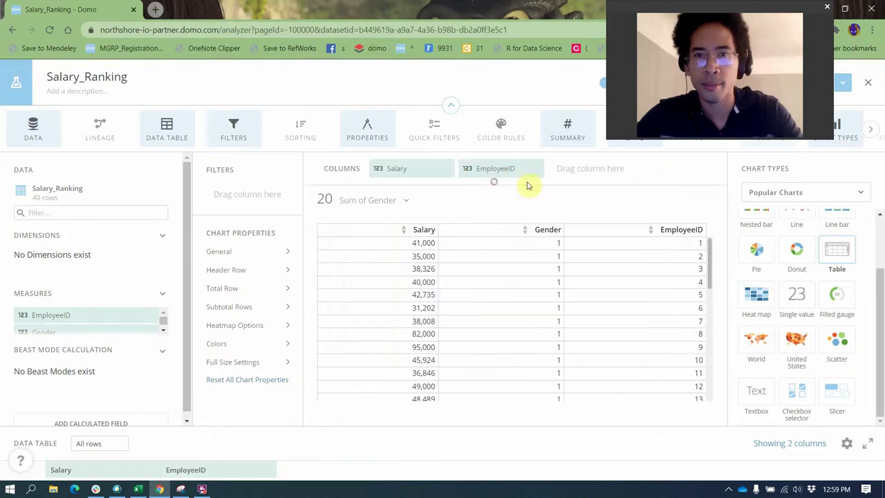
left_click(535, 168)
left_click(445, 169)
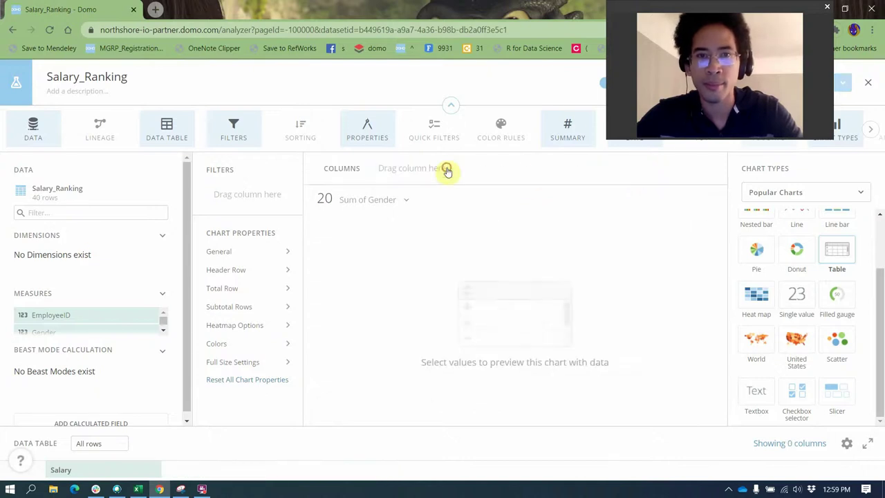
Add Gender and Average Salary columns (69,774.55 and 69,913.80), then a second Salary column.
left_click_drag(99, 326, 414, 167)
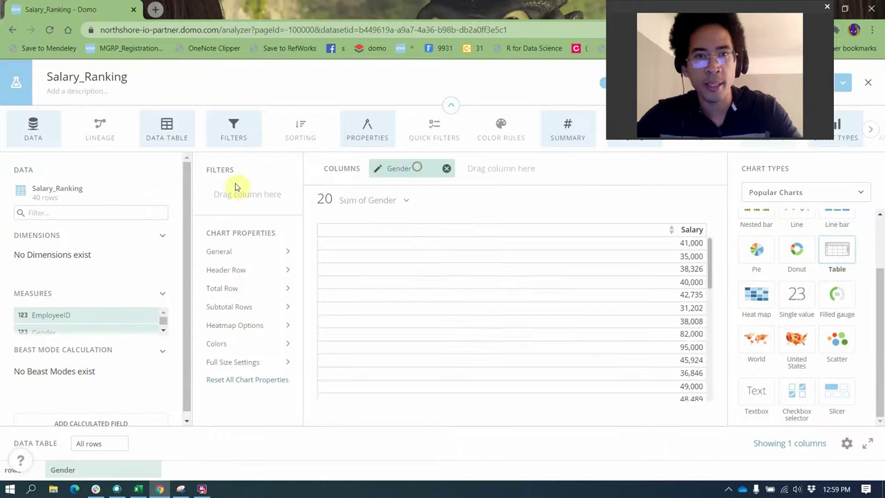
left_click(56, 212)
type("salar")
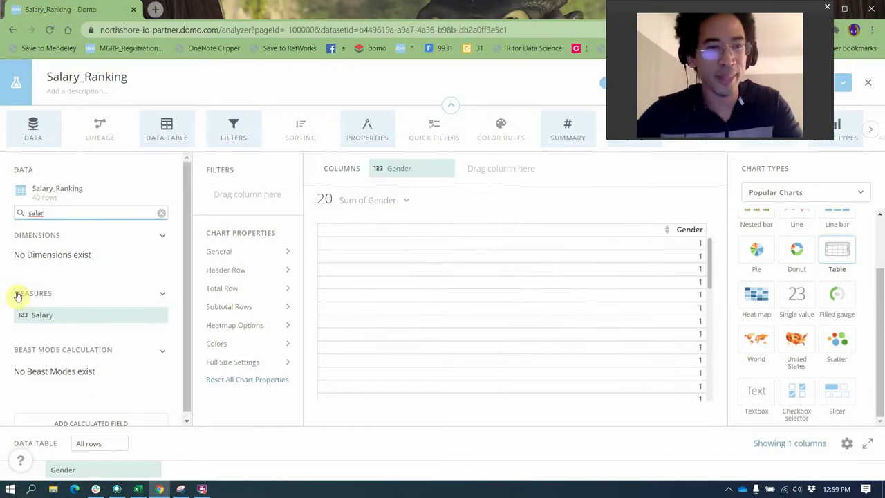
left_click_drag(35, 315, 470, 170)
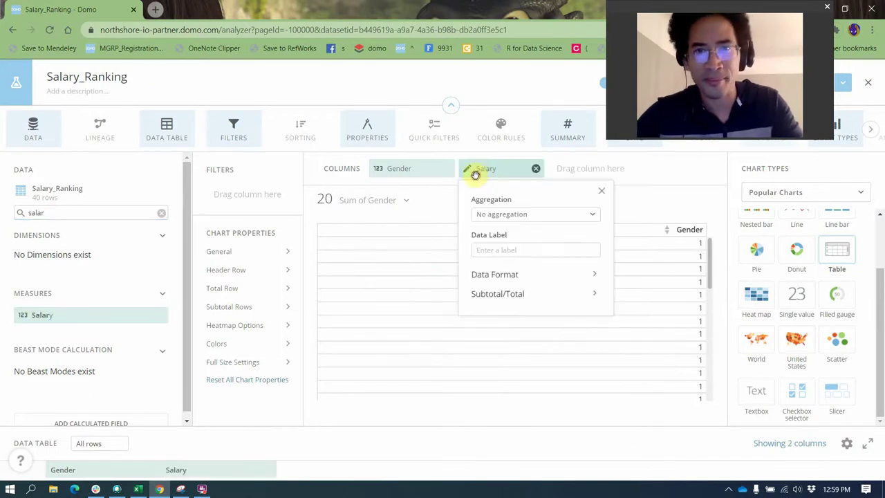
left_click(490, 215)
left_click(492, 296)
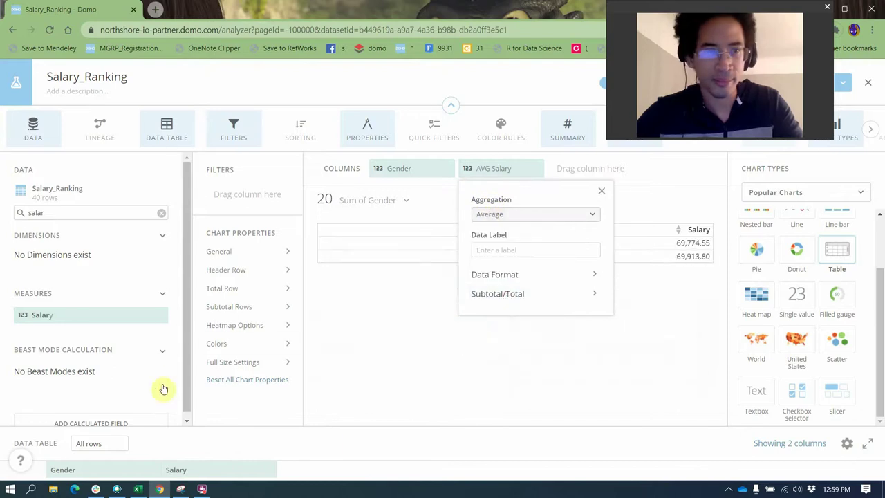
left_click(363, 438)
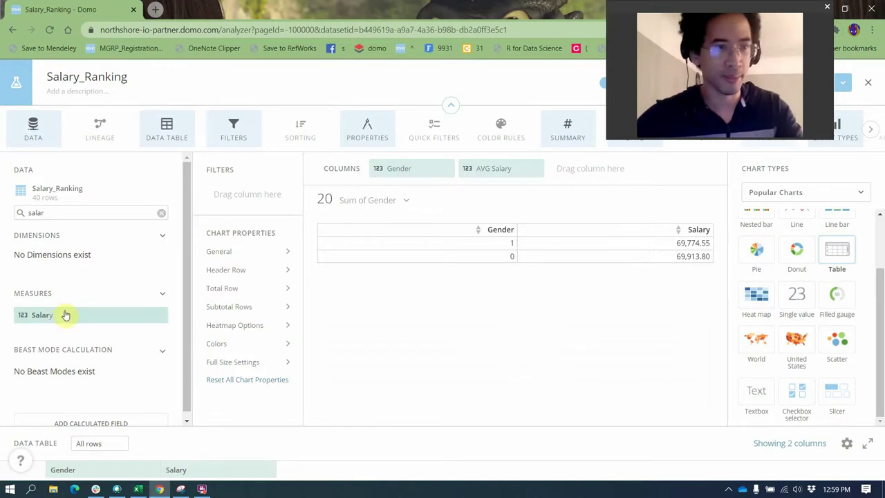
left_click_drag(60, 314, 579, 184)
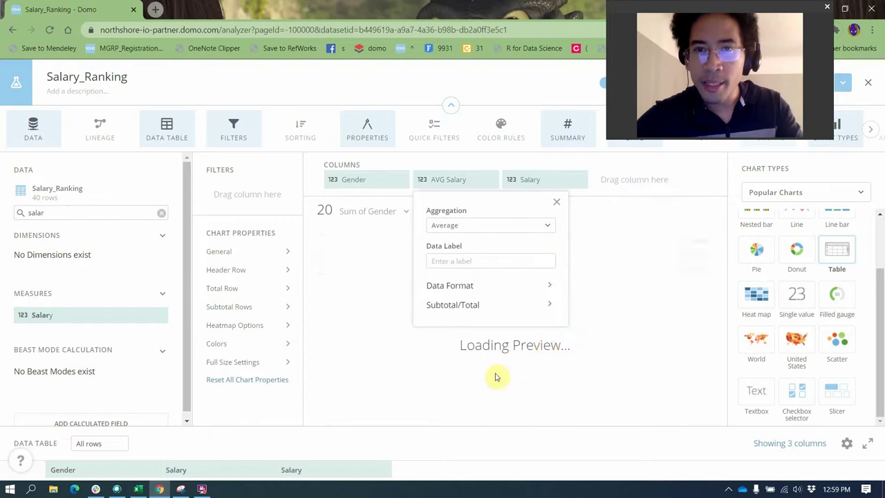
Make the third column Median Salary labelled 'median' (47,206 and 55,630), then begin relabelling AVG Salary.
left_click(529, 174)
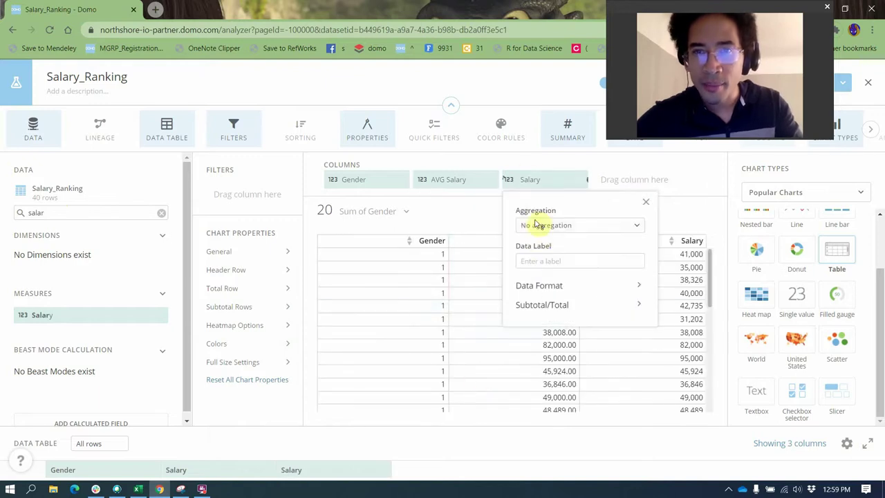
left_click(537, 226)
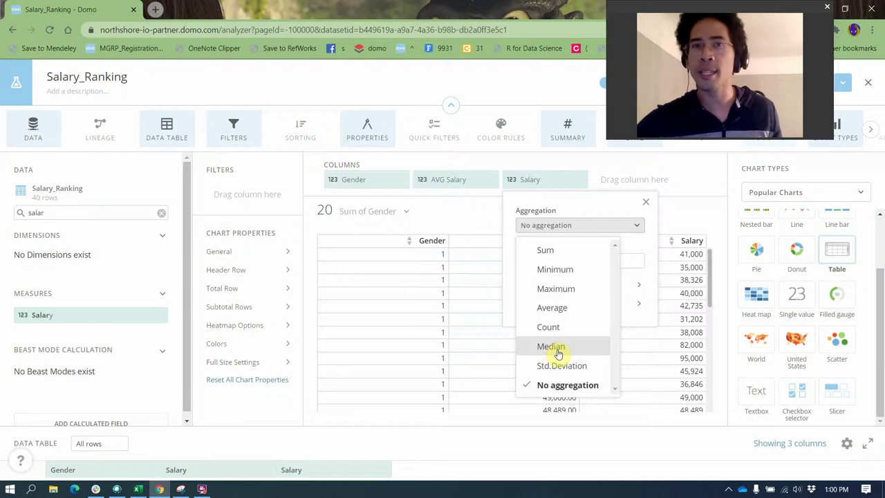
left_click(558, 347)
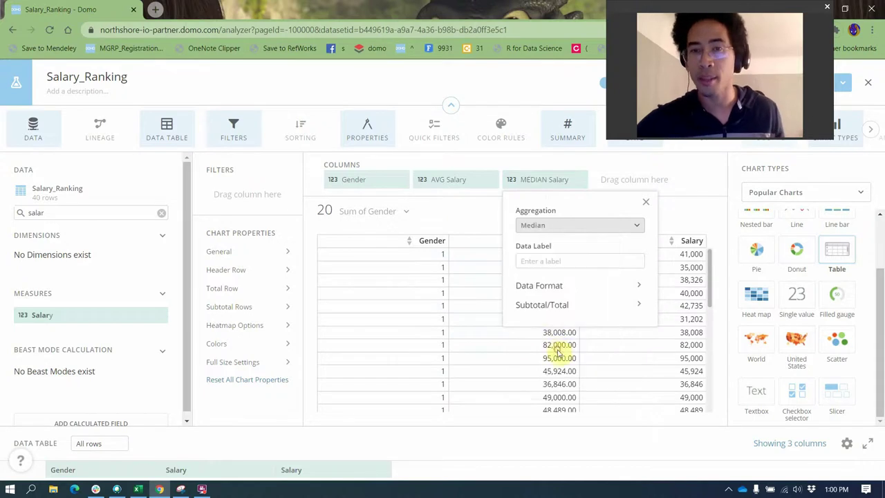
left_click(552, 263)
type("median")
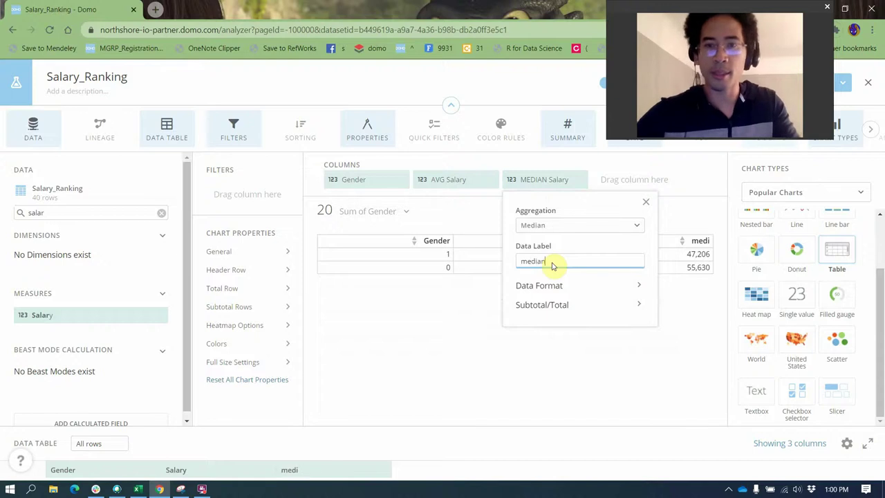
left_click(459, 316)
left_click(467, 183)
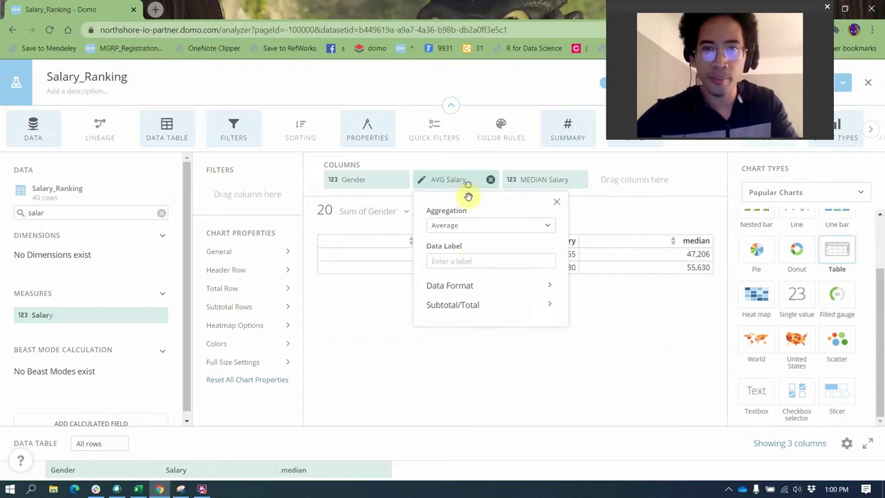
left_click(475, 261)
Set the AVG Salary column's data label to 'avg'.
type("avg")
left_click(336, 328)
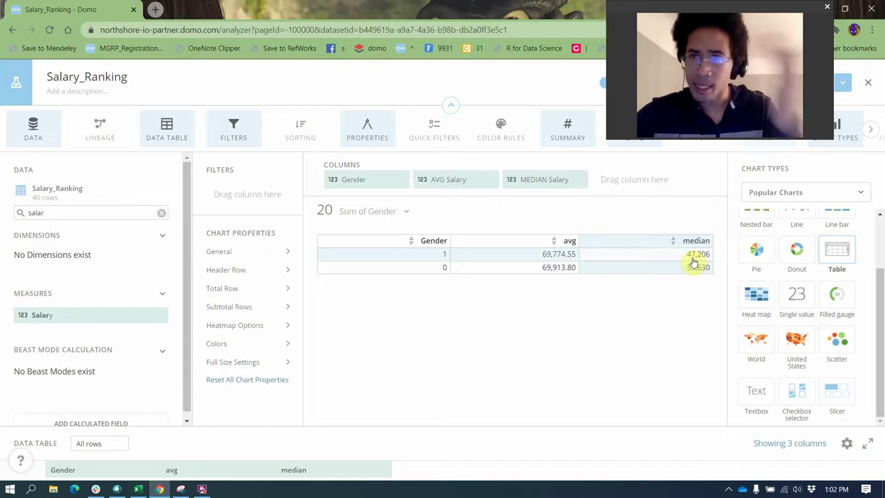
Change the chart to a Data science vertical box plot of Salary by Gender.
left_click(778, 198)
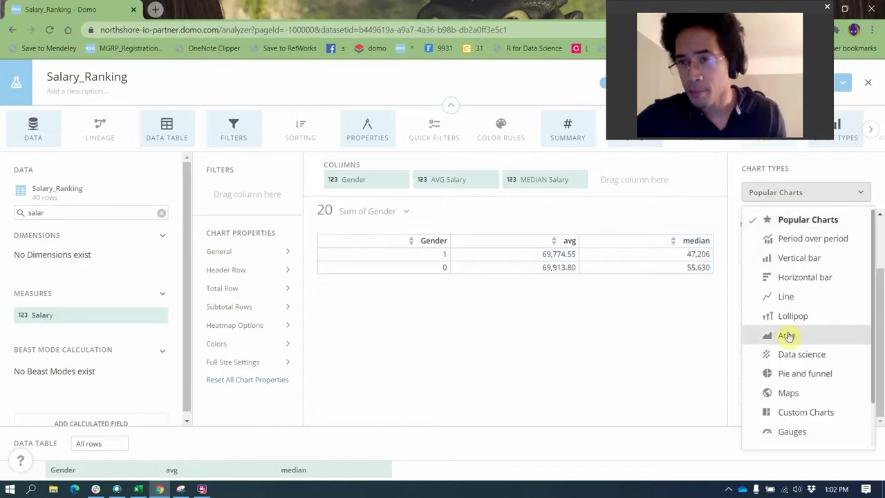
left_click(796, 354)
left_click(833, 238)
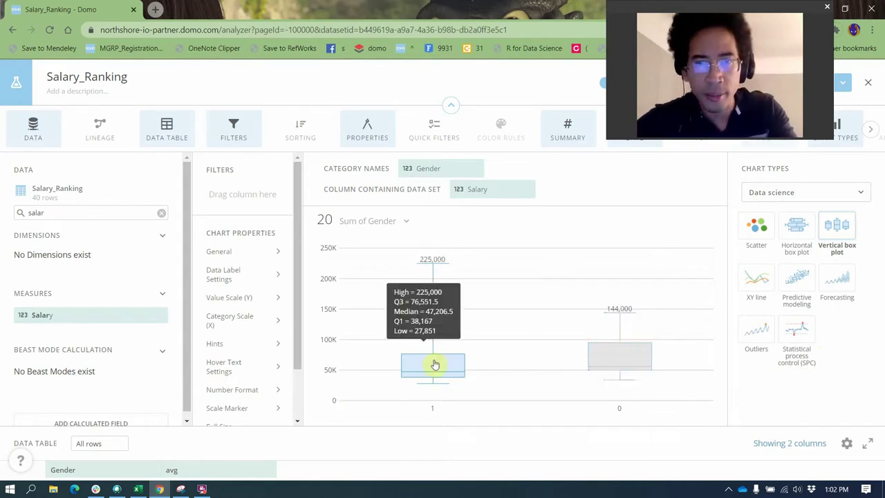
mouse_move(436, 376)
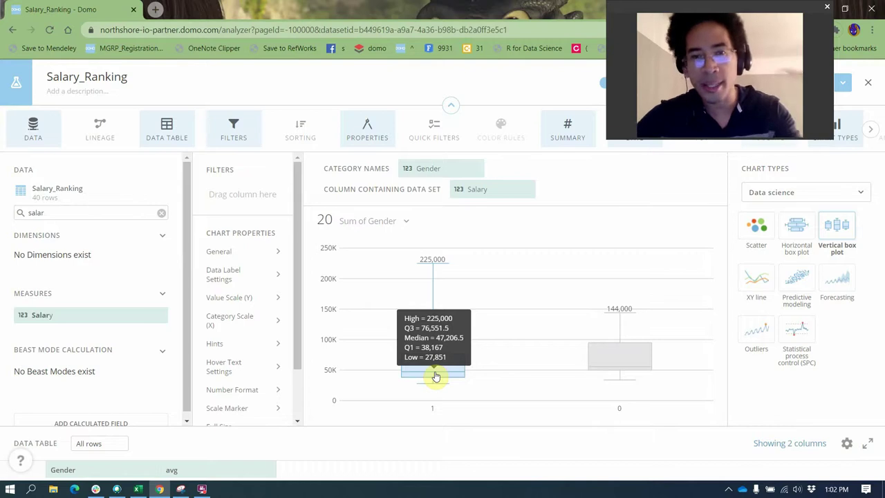
mouse_move(637, 366)
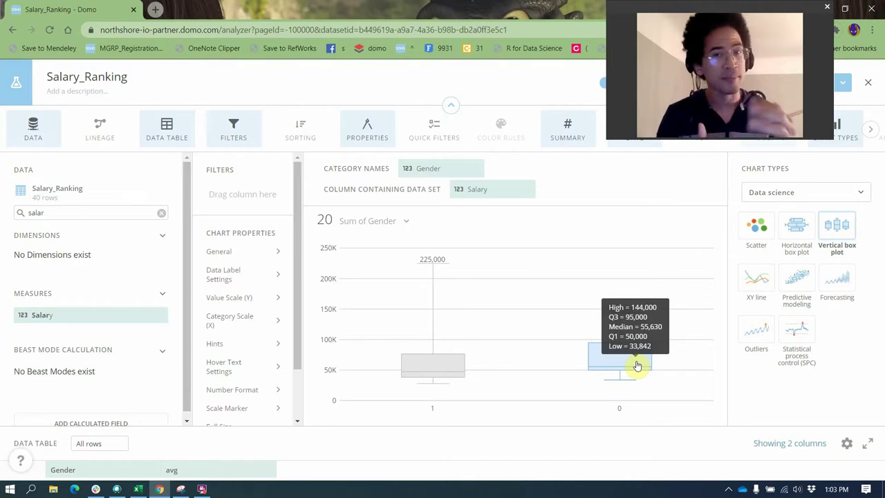
mouse_move(463, 320)
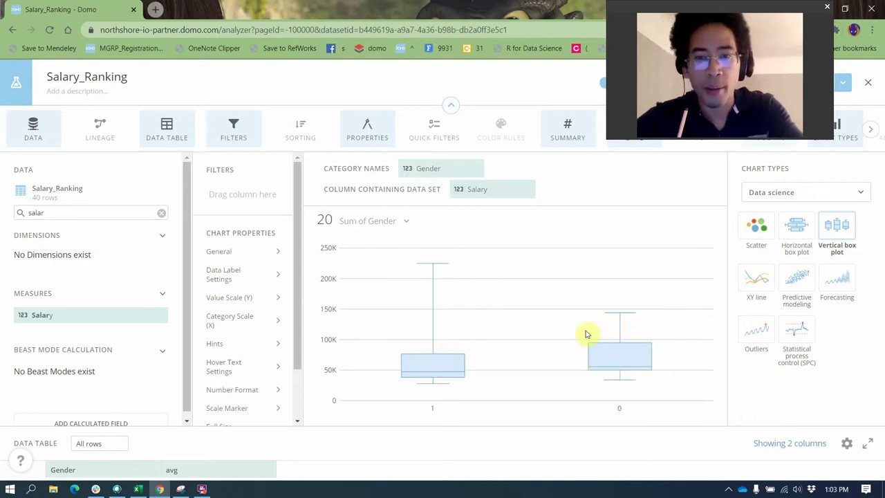
mouse_move(615, 320)
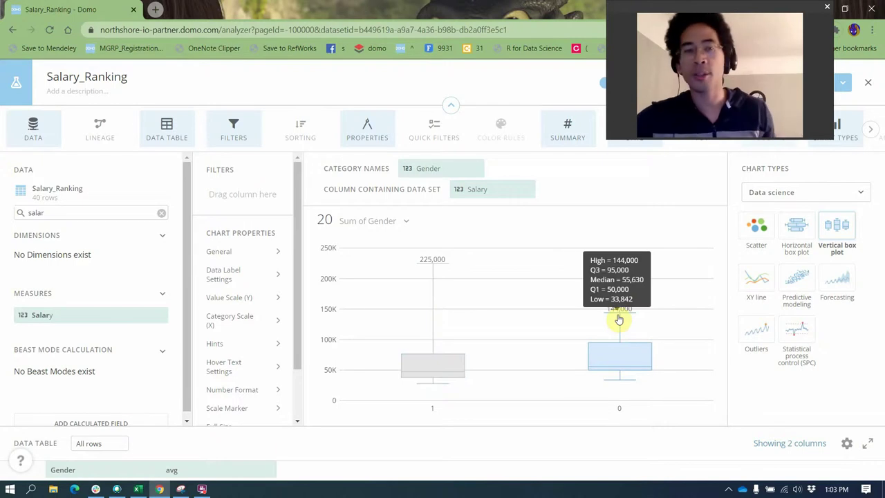
mouse_move(418, 331)
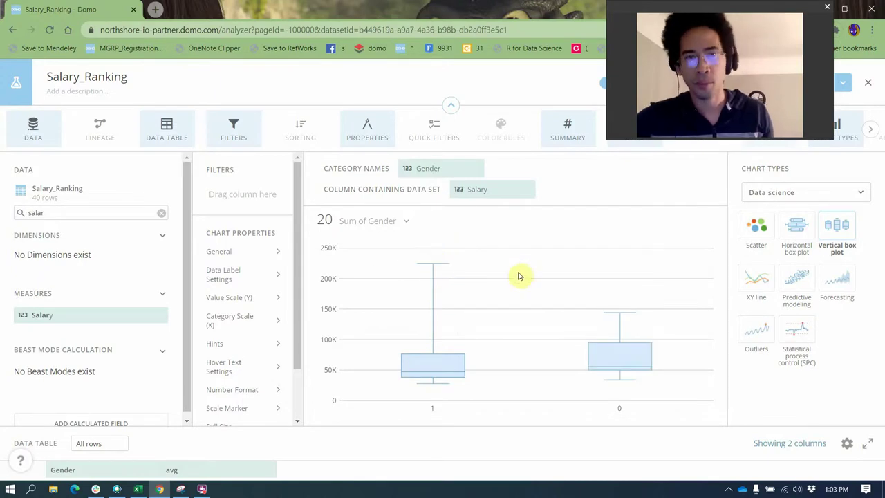
mouse_move(437, 269)
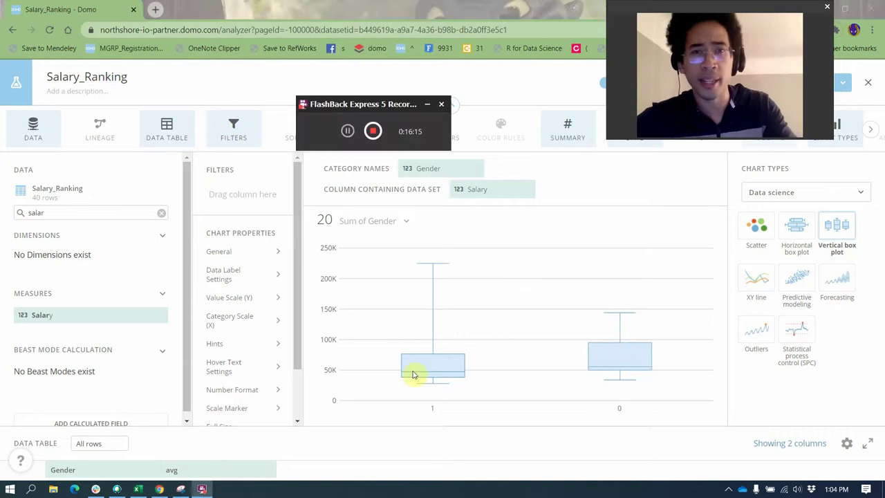
Switch from Domo to the Excel salary percentile workbook.
key("alt+Tab")
left_click(556, 290)
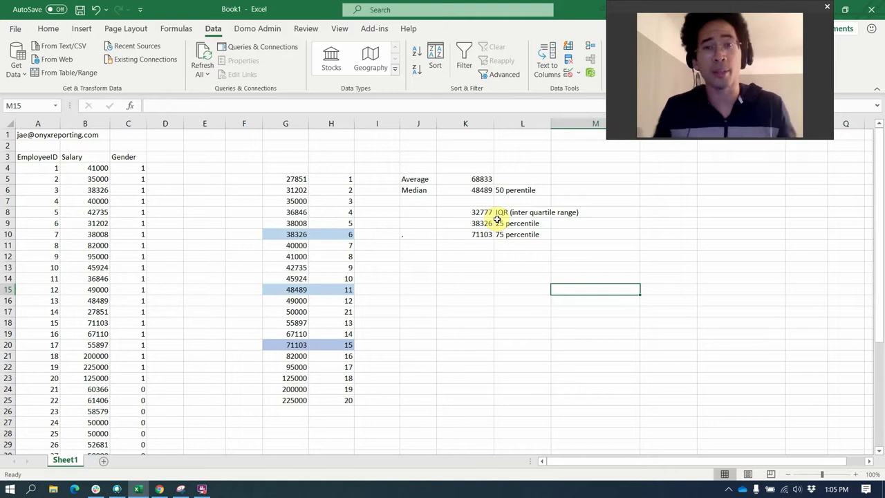
Enter the upper-fence note '75% + 1.5*IQR' in cell K13.
left_click(479, 269)
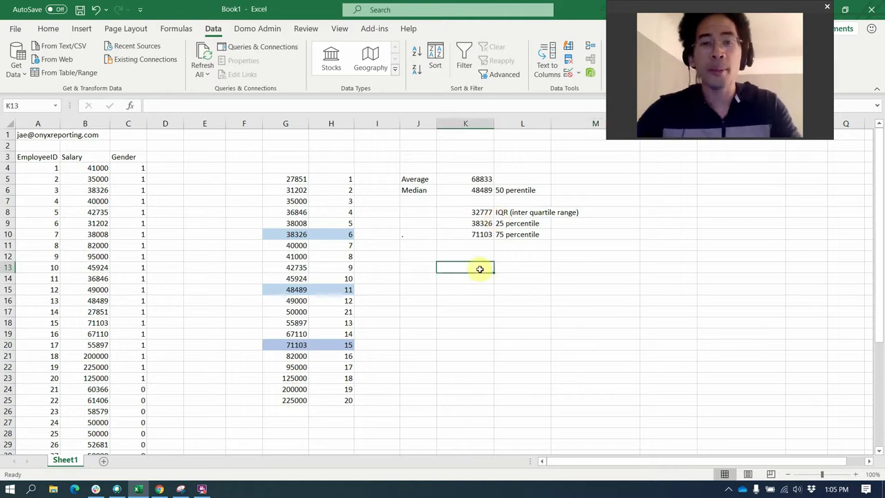
type("75")
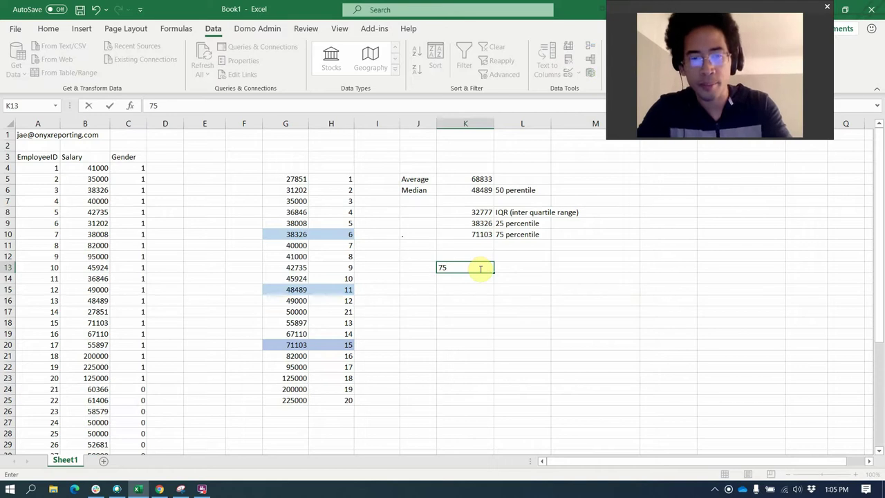
type("% + 1.")
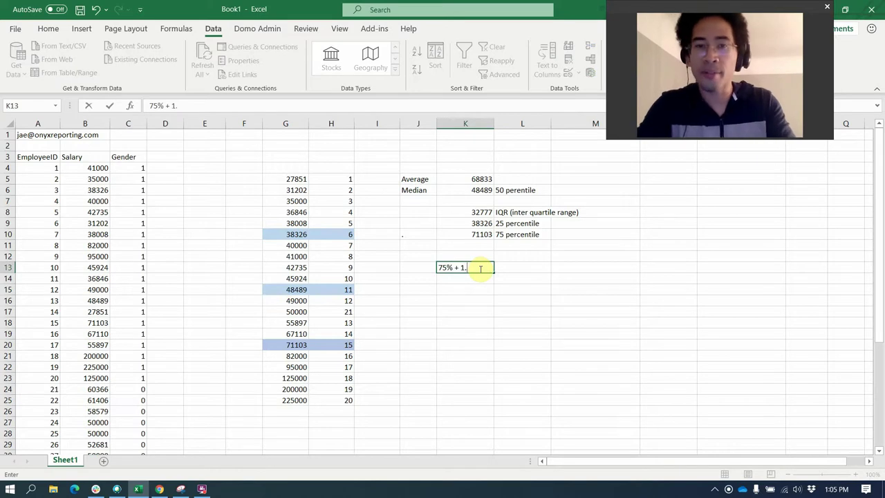
type("5*IQR")
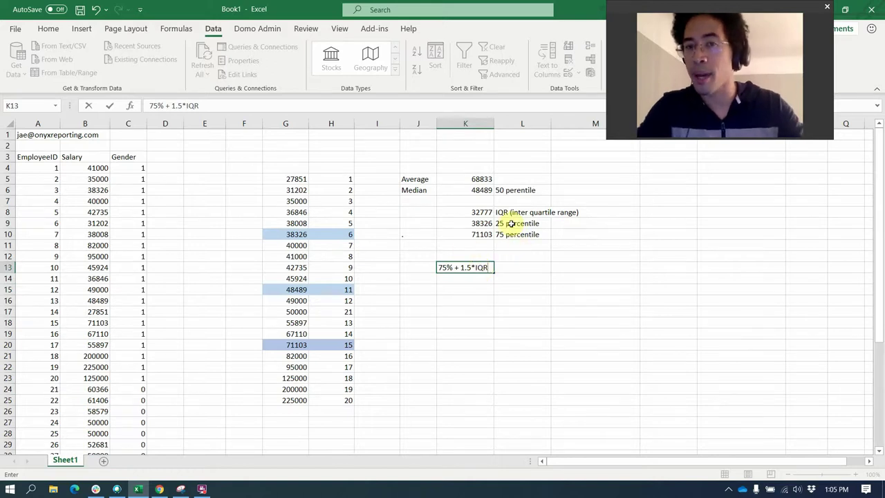
key("Return")
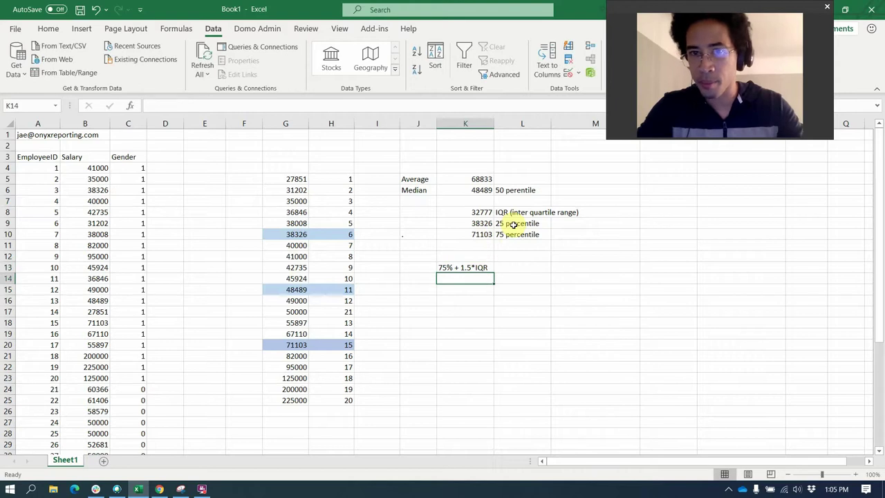
Enter the lower-fence note '25% - 1.5*IQR' in cell K14.
type("25")
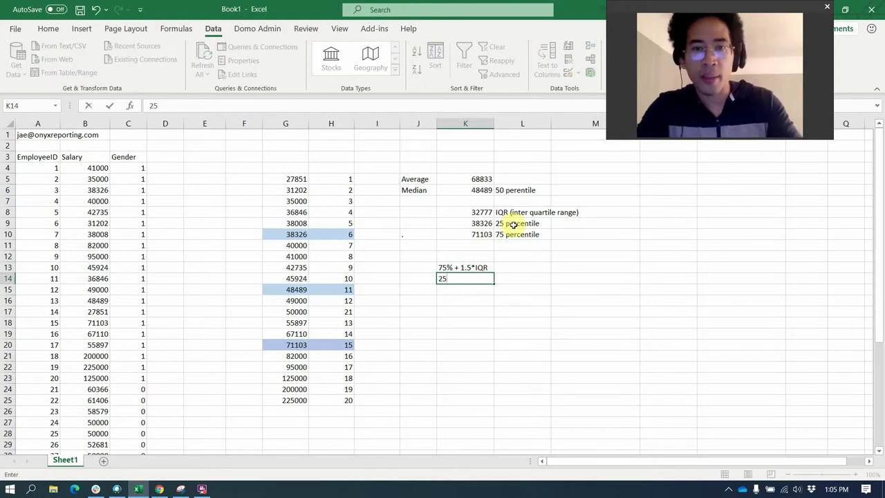
type("% - 1.5*")
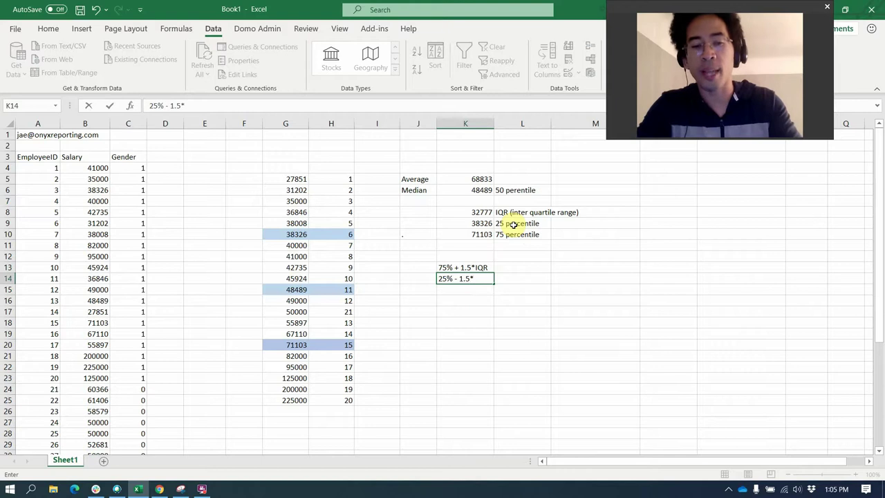
type("1")
key("BackSpace")
type("IQR")
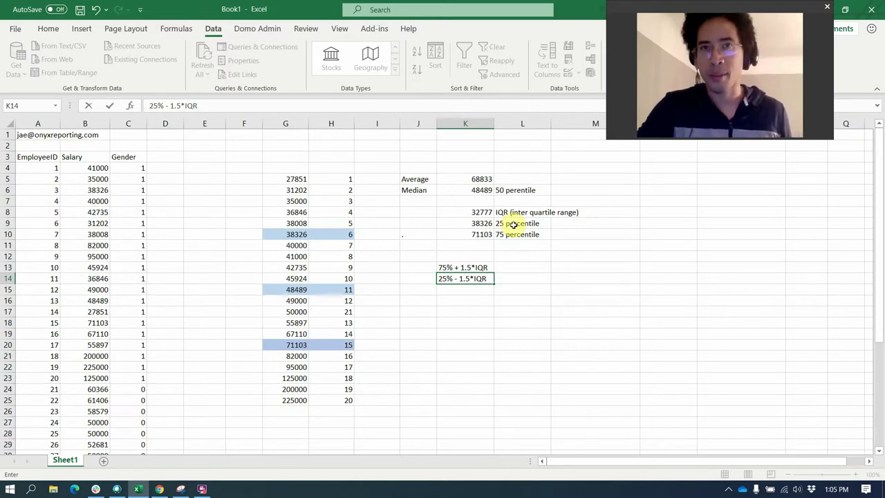
key("Return")
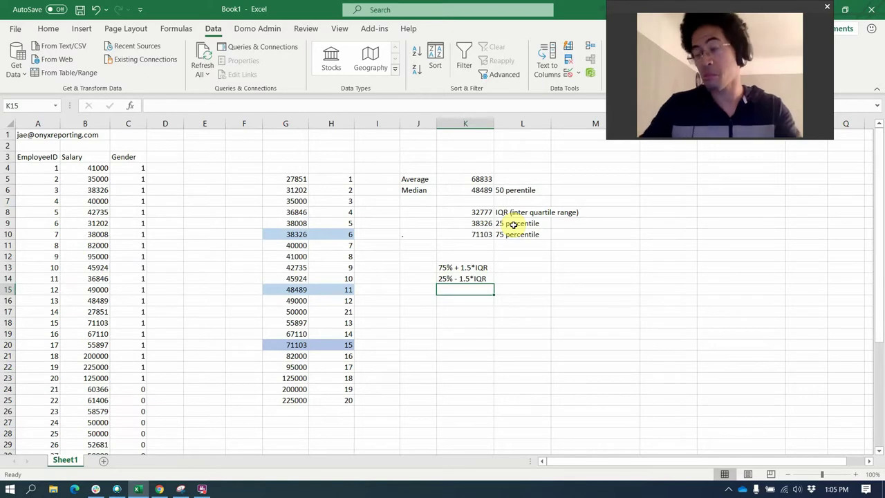
Enter =K10+1.5*(K10-K9) in K17 to get the 120268.5 upper fence.
left_click(478, 333)
left_click(484, 311)
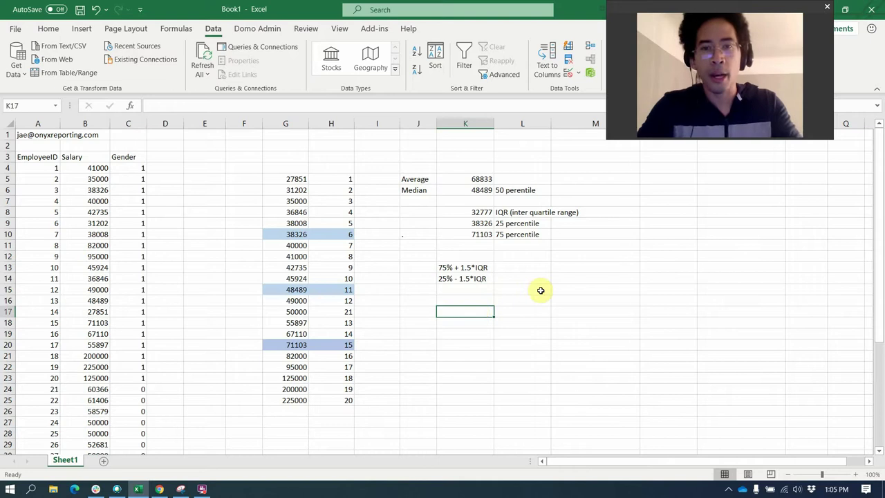
type("=")
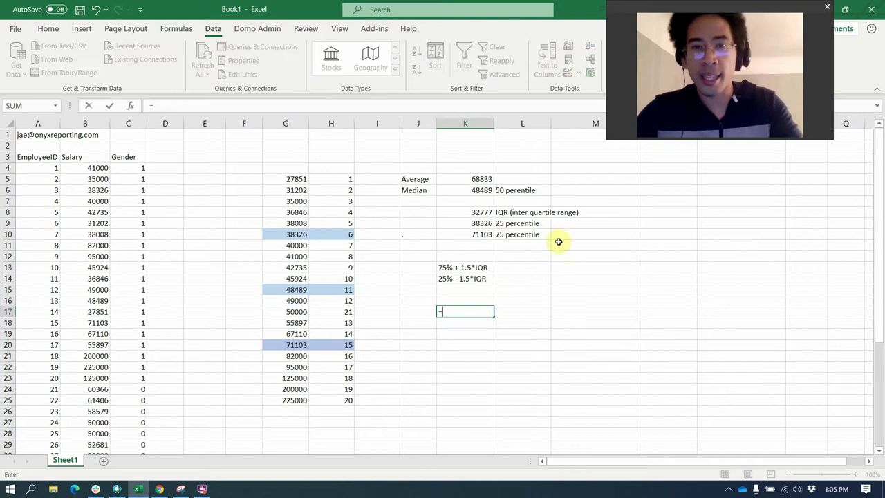
left_click(468, 234)
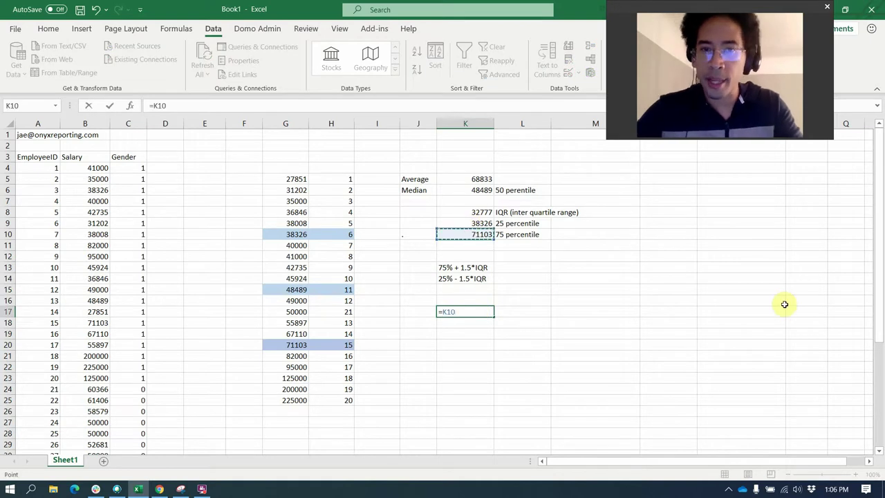
type("+1.")
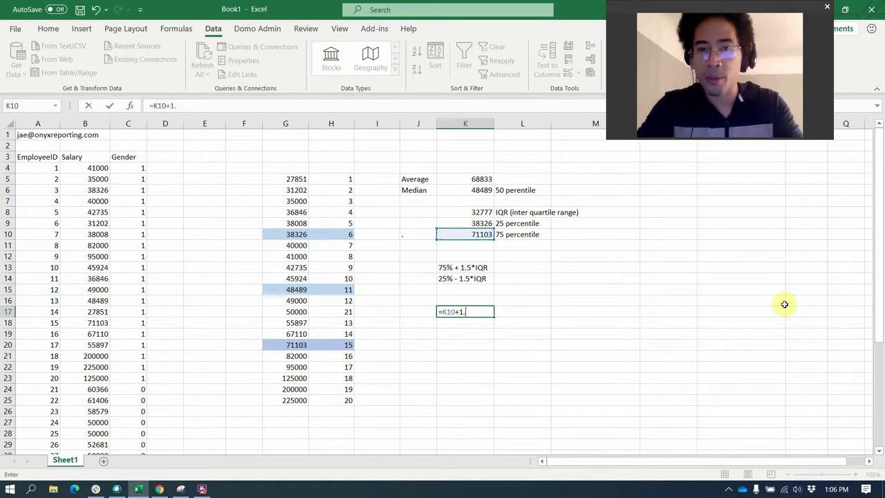
type("5*")
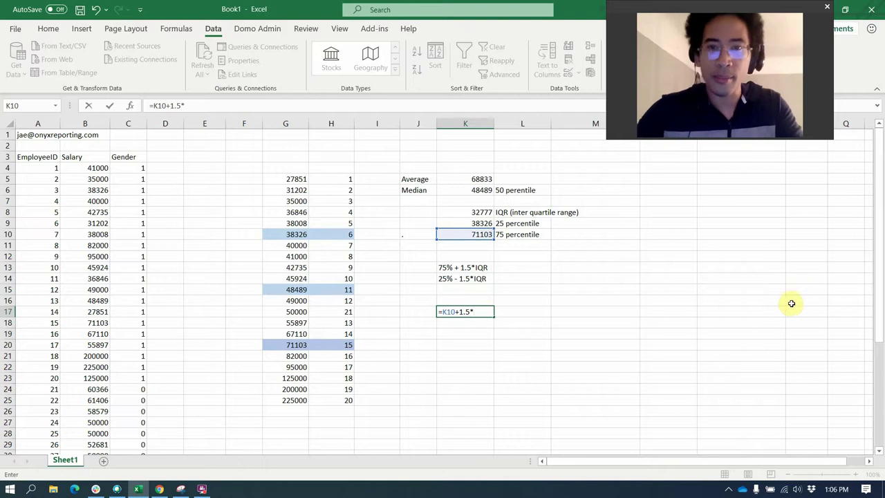
type("(")
left_click(477, 235)
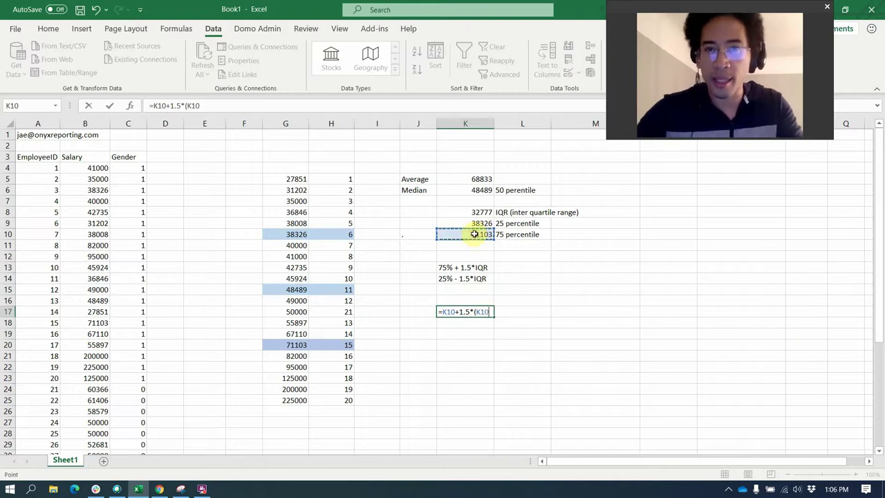
type("-")
left_click(480, 223)
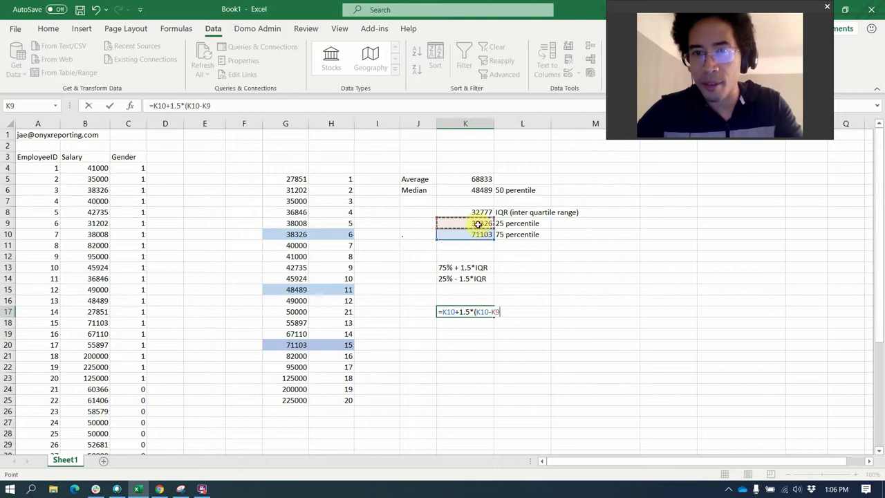
key("Return")
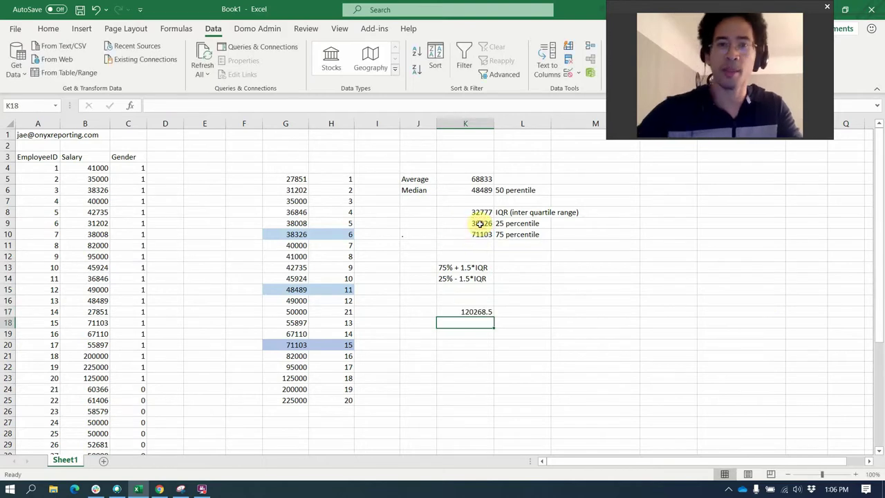
Round the K17 upper fence to 120269 and select the three salaries above it in G23:H25.
left_click(477, 311)
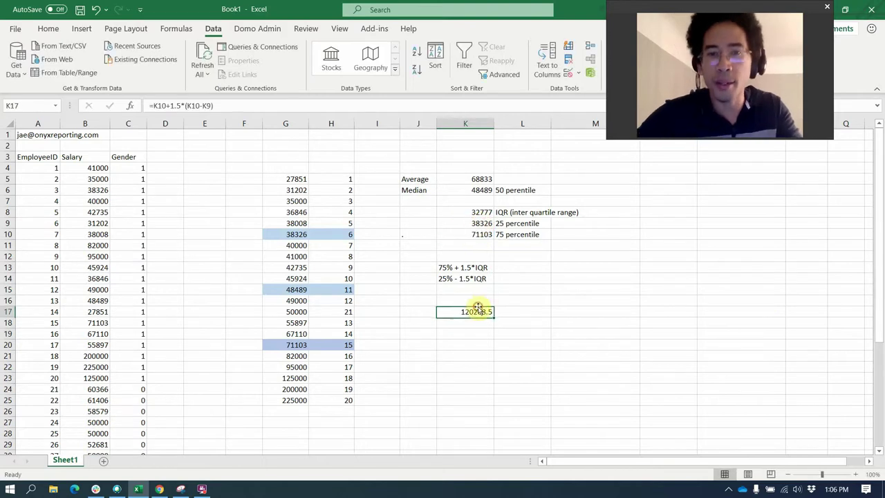
left_click(48, 28)
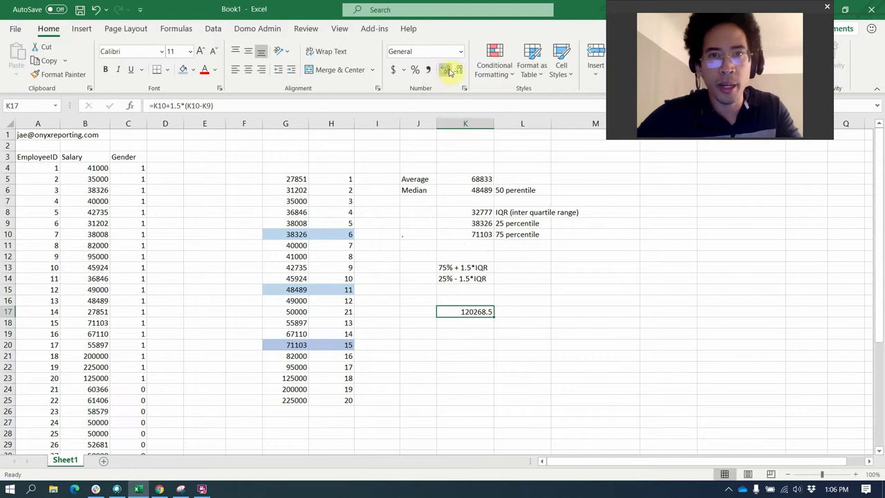
left_click(457, 71)
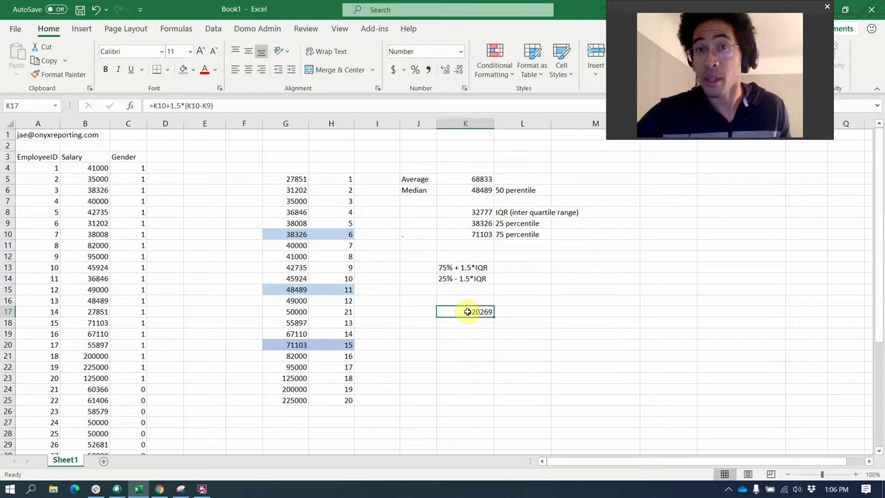
left_click(292, 378)
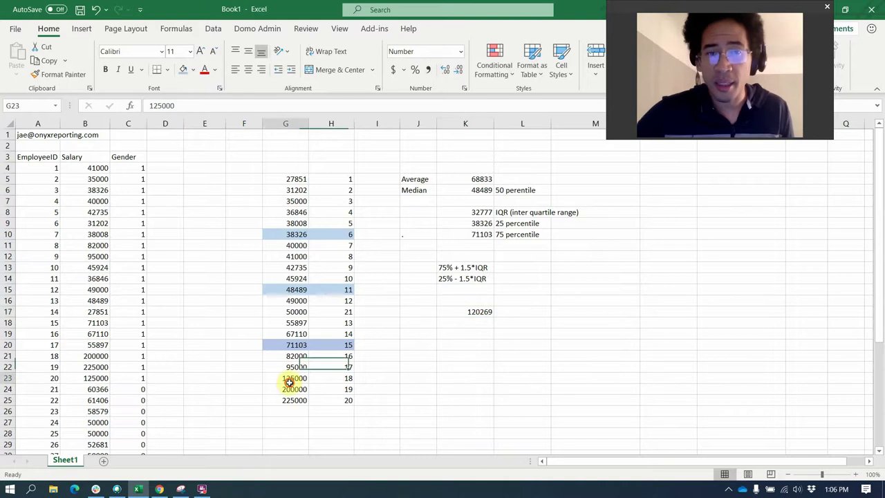
left_click_drag(292, 379, 338, 394)
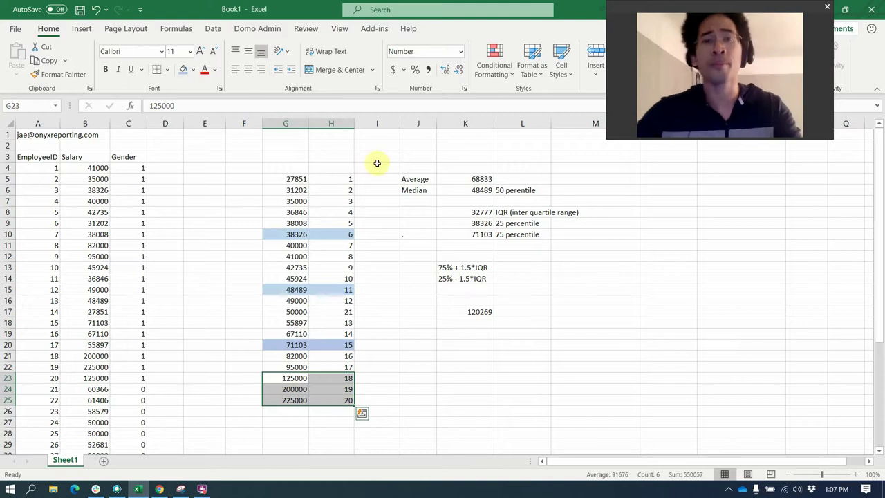
Change the K17 fence multiplier from 1.5 to 3 (169434), compare via undo/redo, then select K13:K14.
left_click(474, 310)
left_click(178, 105)
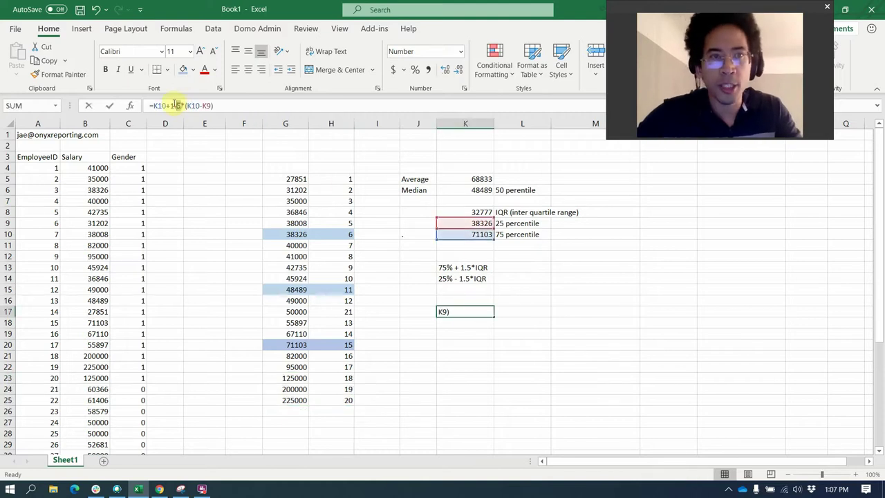
double_click(172, 105)
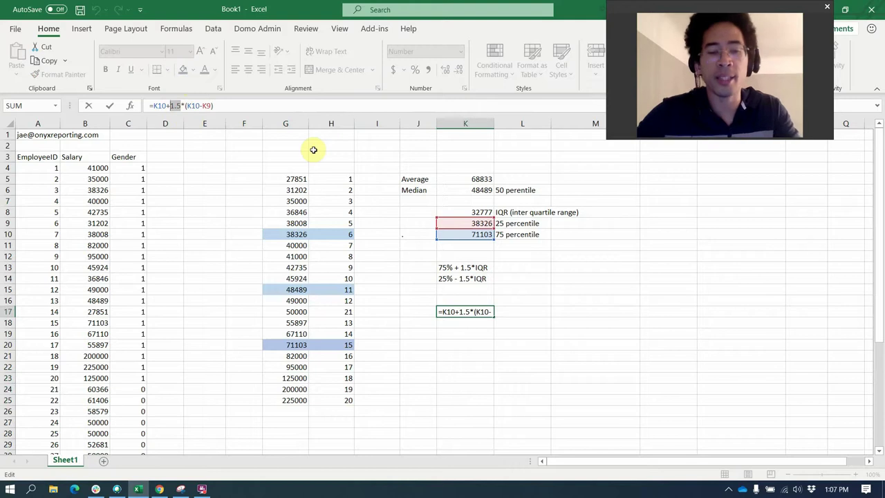
type("3")
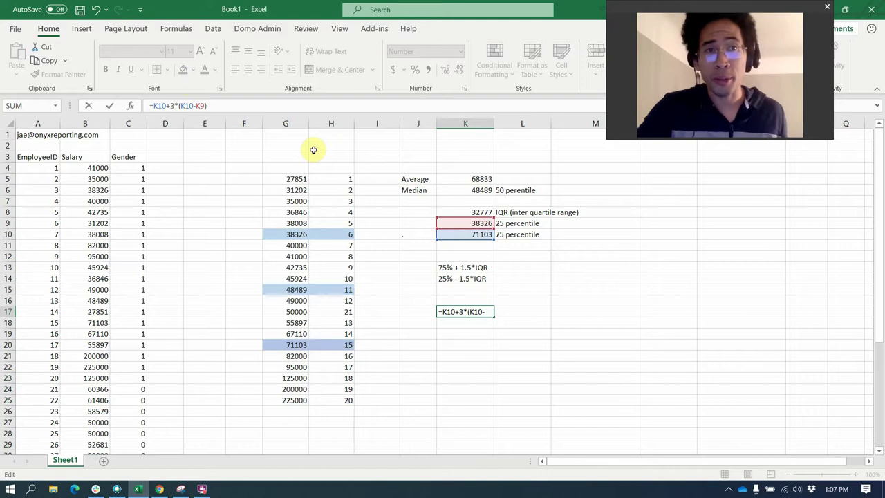
key("ctrl+Return")
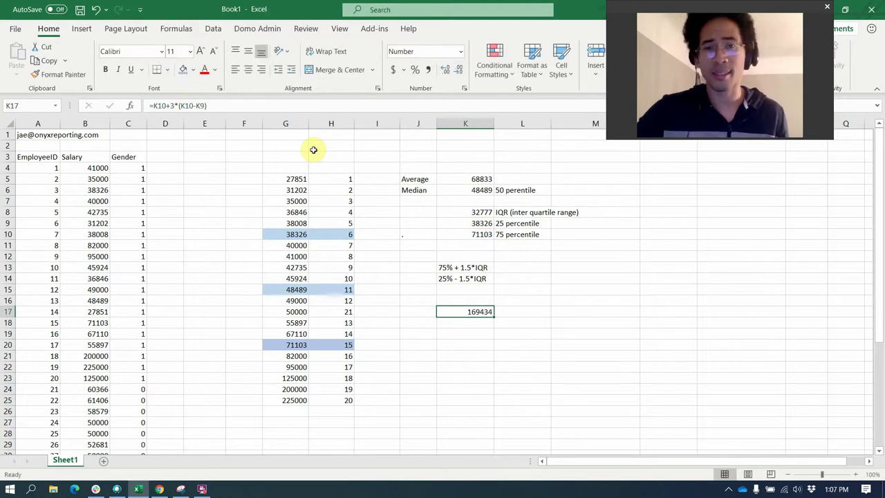
key("ctrl+z")
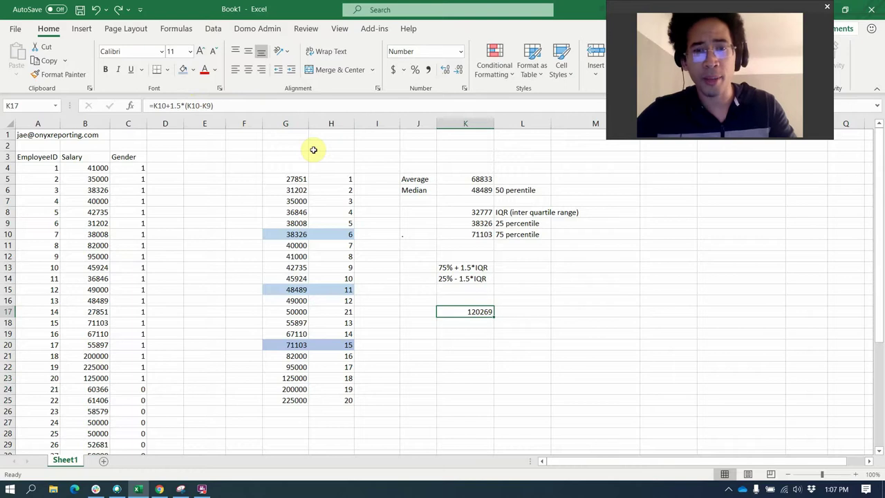
key("ctrl+y")
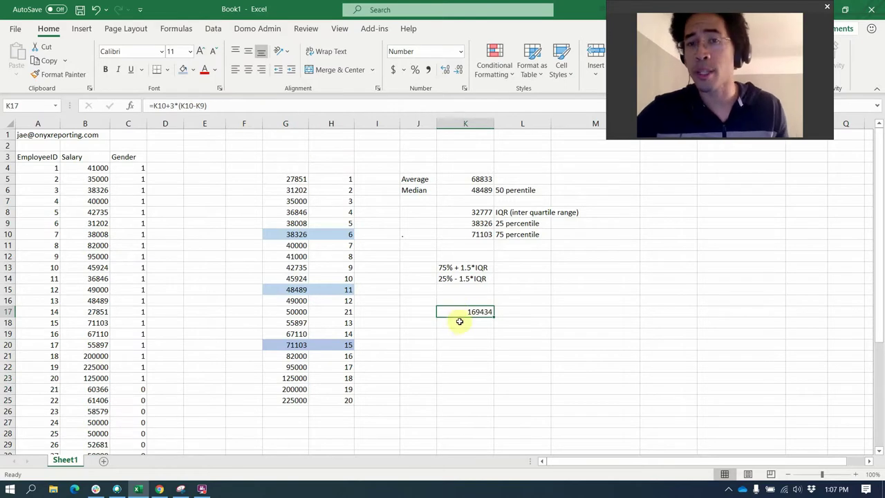
left_click_drag(473, 268, 476, 279)
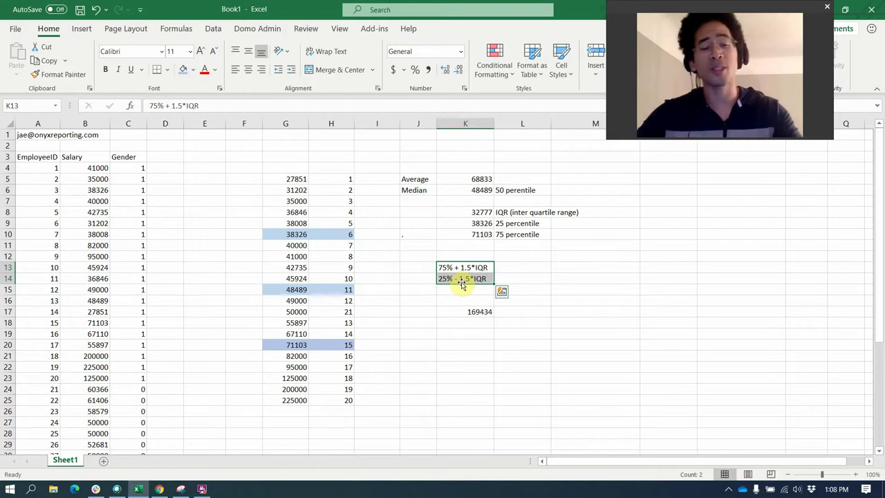
Close the Domo box plot Analyzer without saving and show Salary_Ranking's Open With options.
key("alt+Tab")
key("alt+Tab")
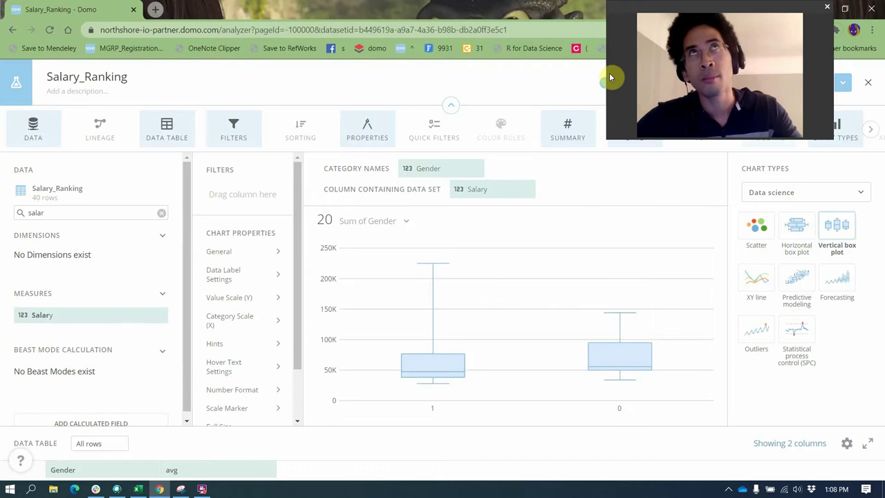
left_click(868, 83)
left_click(500, 106)
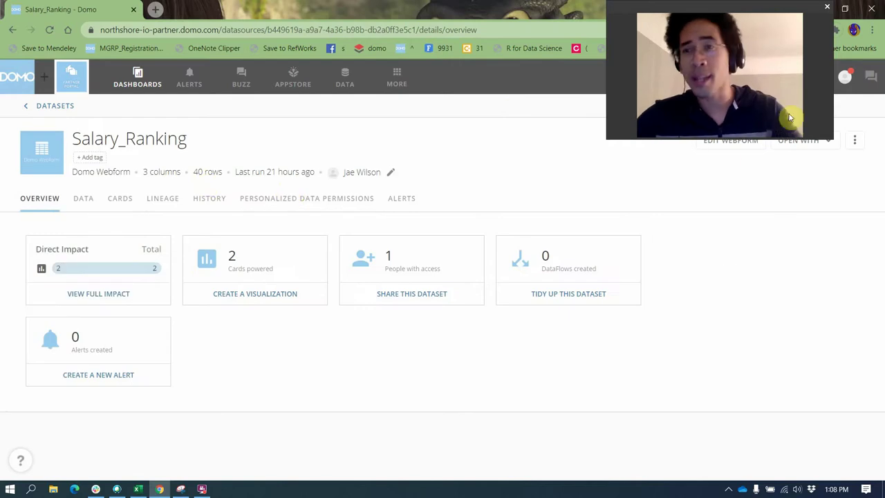
left_click(801, 148)
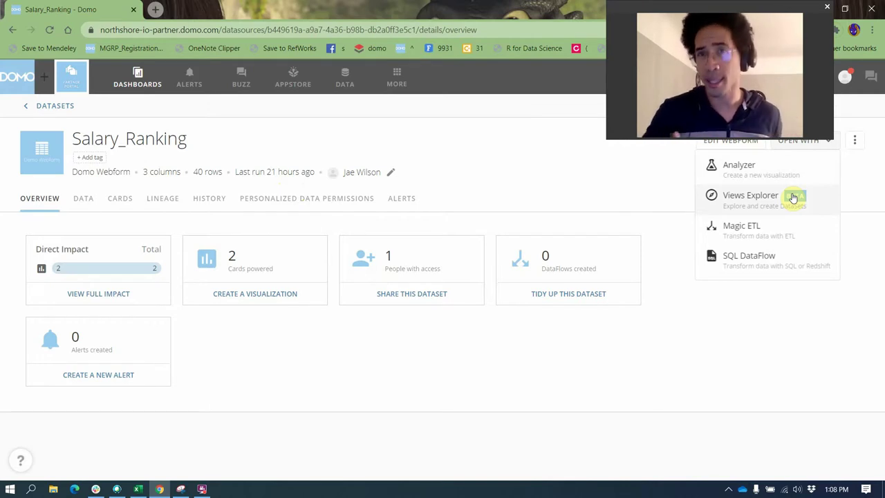
In Views Explorer, group Salary_Ranking by Gender and add Salary as its 25th percentile.
left_click(750, 195)
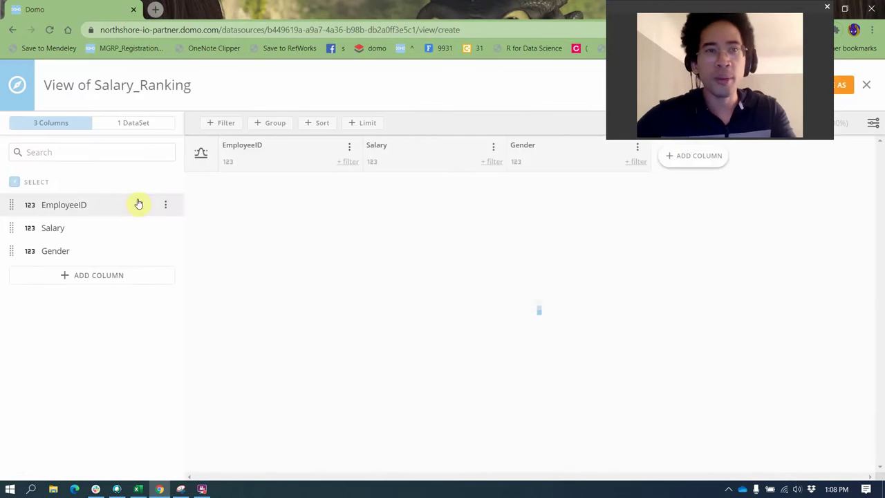
left_click(279, 124)
left_click_drag(305, 236, 523, 184)
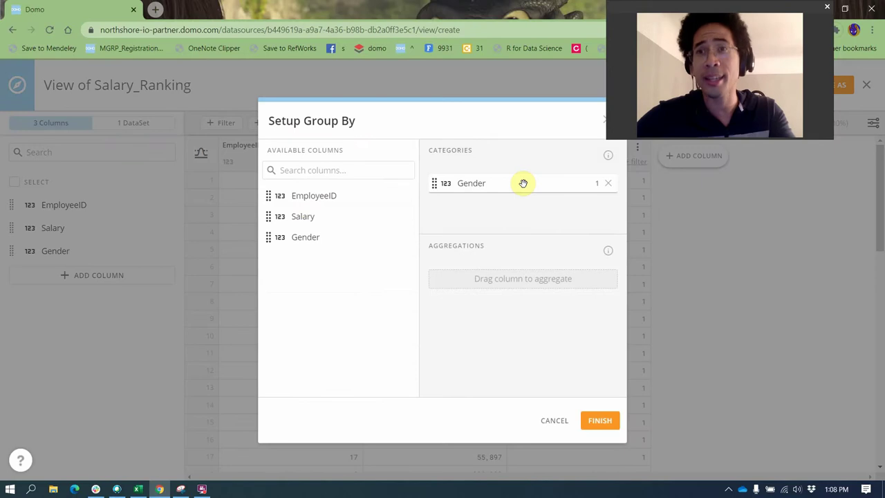
left_click_drag(302, 217, 476, 279)
left_click(587, 280)
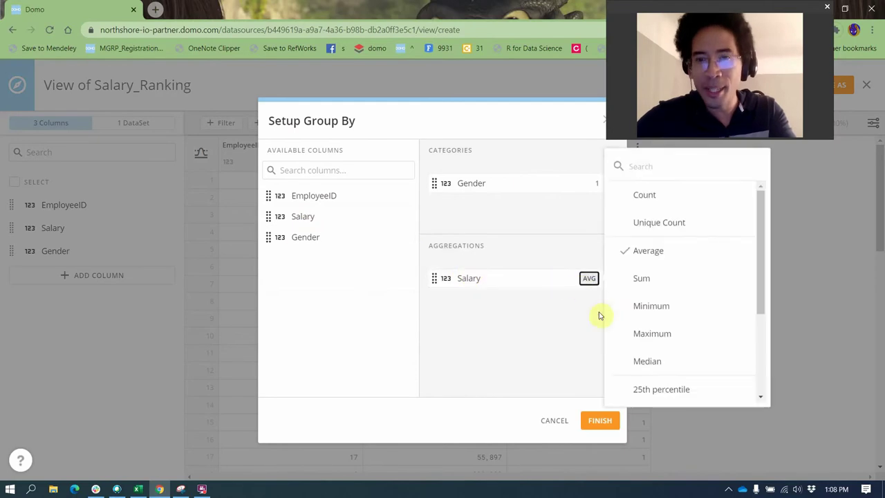
scroll(653, 322, "down", 2)
scroll(660, 318, "up", 2)
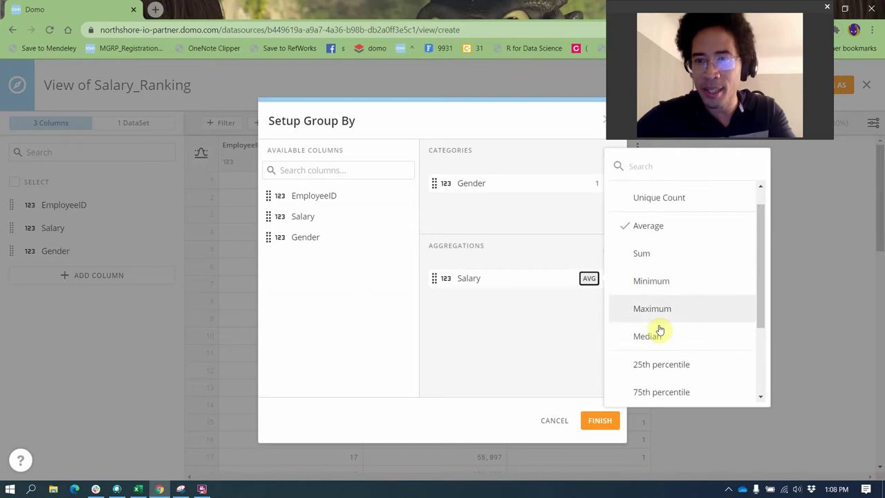
left_click(657, 360)
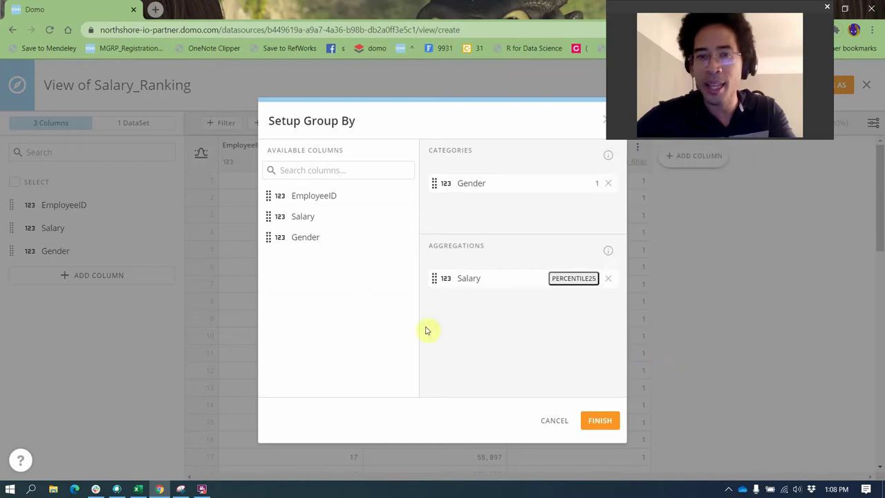
Add Salary as 75th percentile, apply the grouping, and save the view as a new dataset.
left_click_drag(280, 219, 467, 311)
left_click(589, 299)
scroll(653, 368, "down", 2)
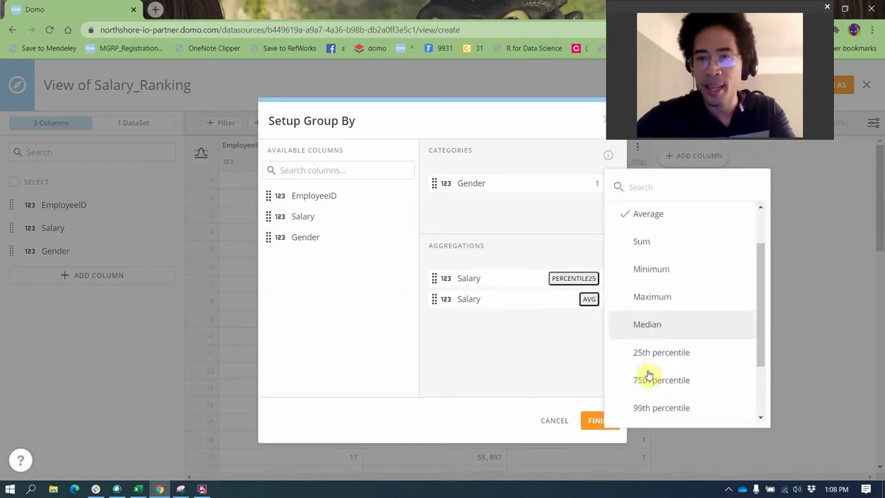
left_click(647, 377)
left_click(598, 421)
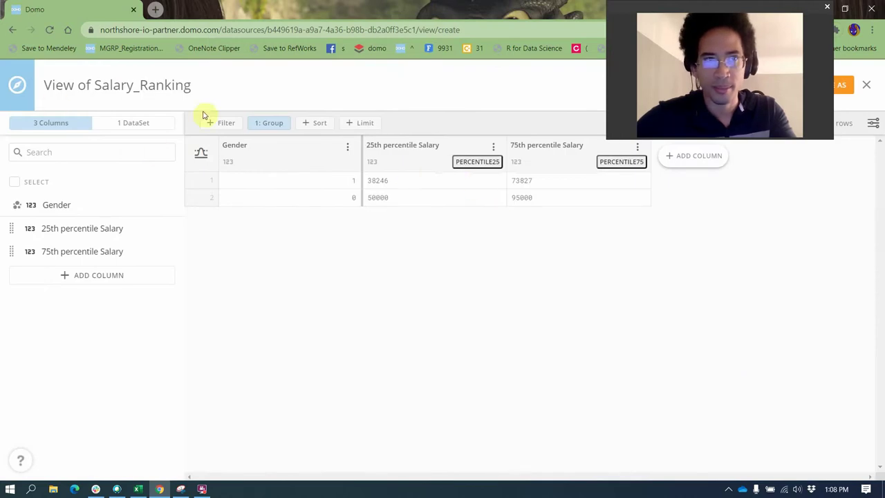
left_click(840, 85)
left_click(532, 339)
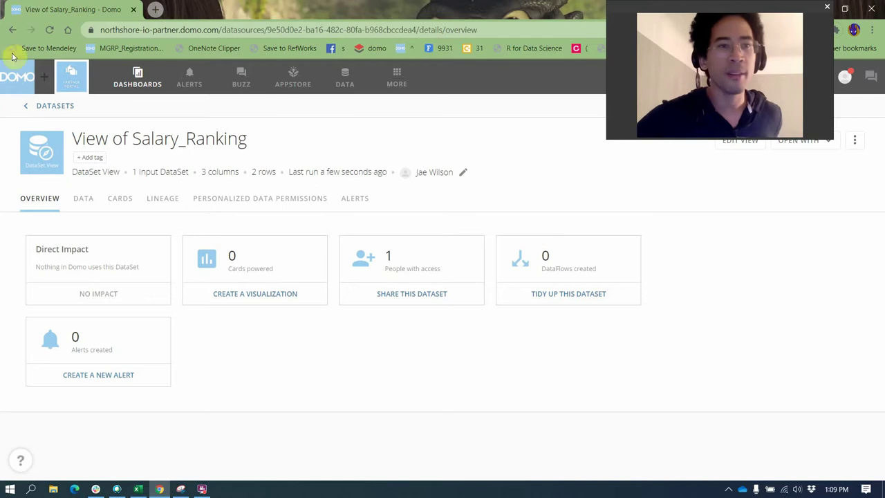
Check the view's percentile data (38246.5/73827.25 and 50000/95000), then return to DataSets.
left_click(94, 200)
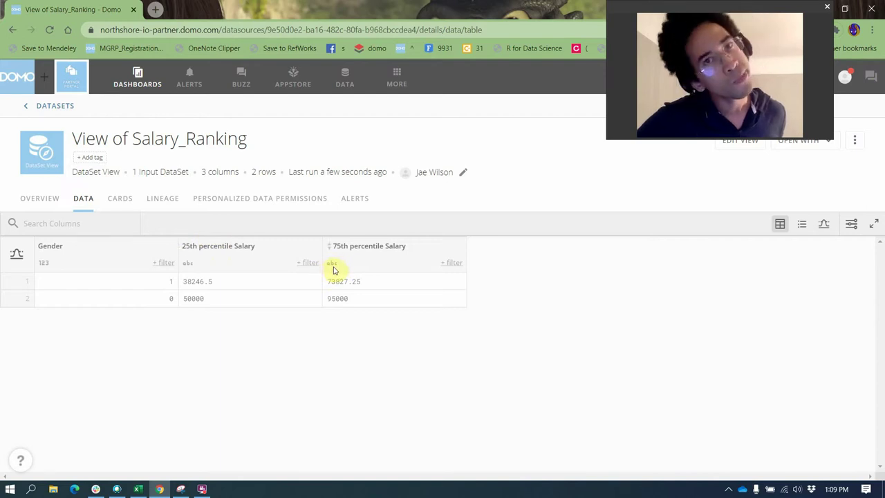
left_click(58, 106)
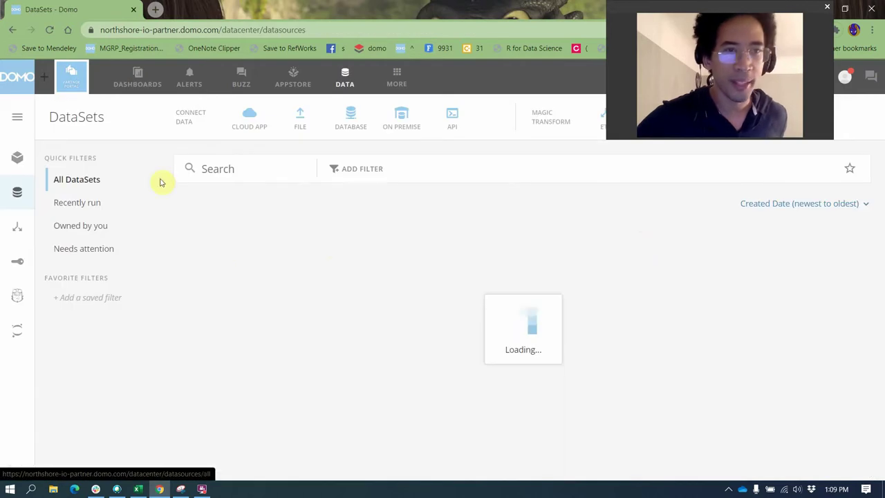
Start a blend with View of Salary_Ranking and Salary_Ranking as its two datasets.
left_click_drag(728, 37, 609, 79)
left_click(704, 117)
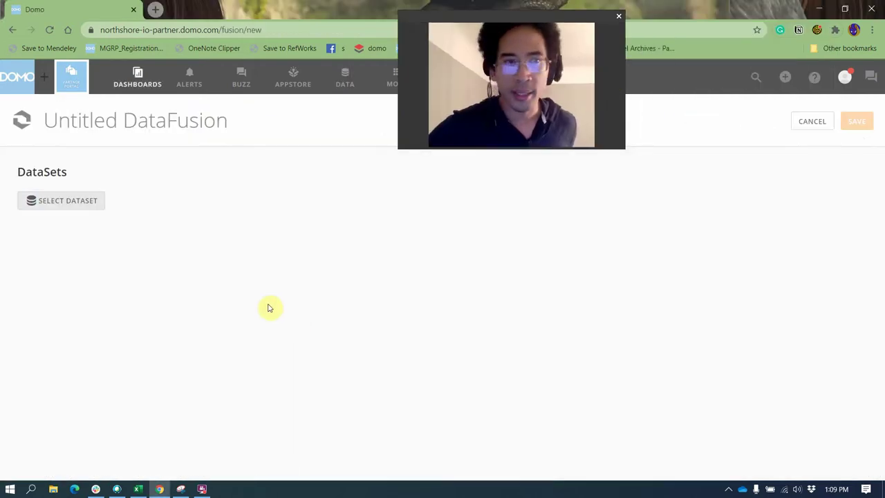
left_click(72, 202)
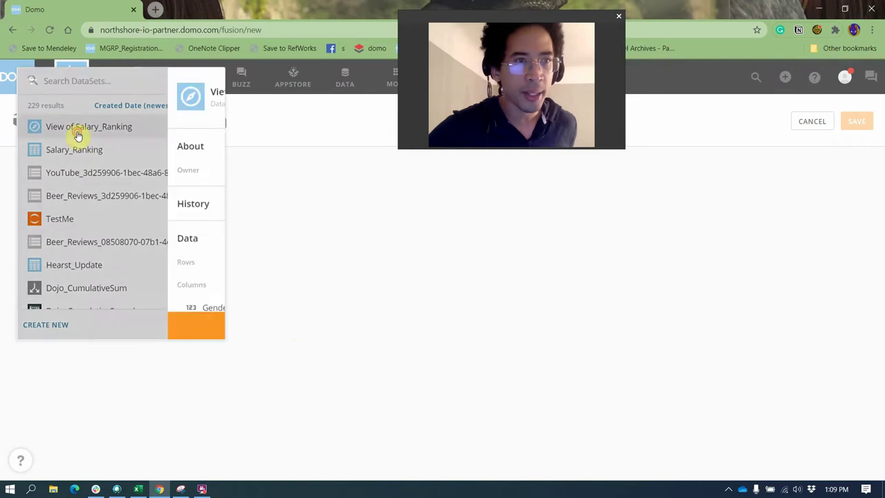
left_click(124, 127)
left_click(166, 330)
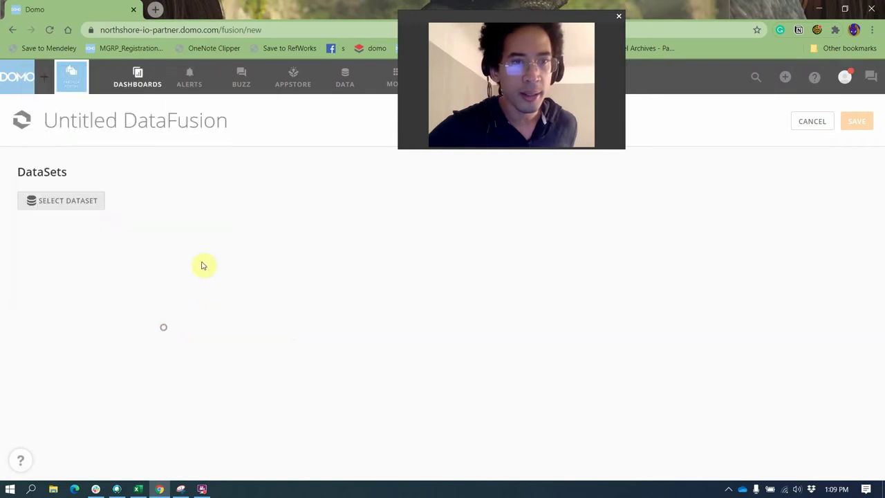
left_click(218, 201)
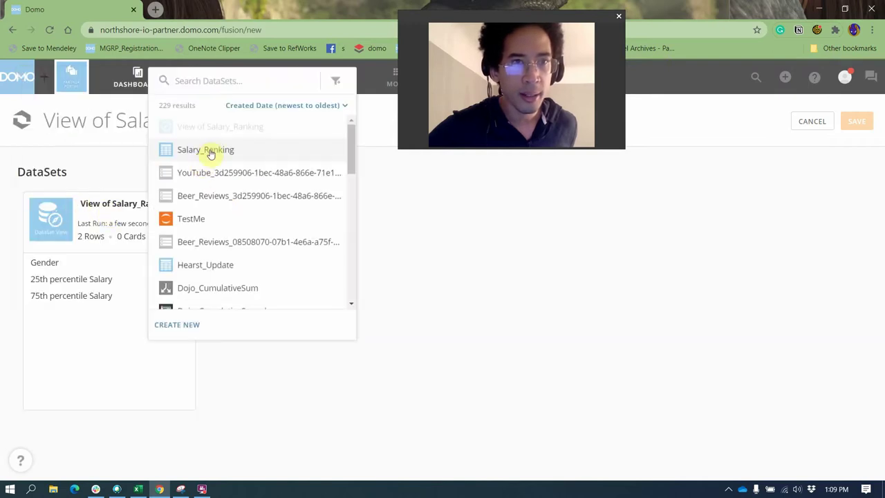
left_click(209, 152)
left_click(267, 326)
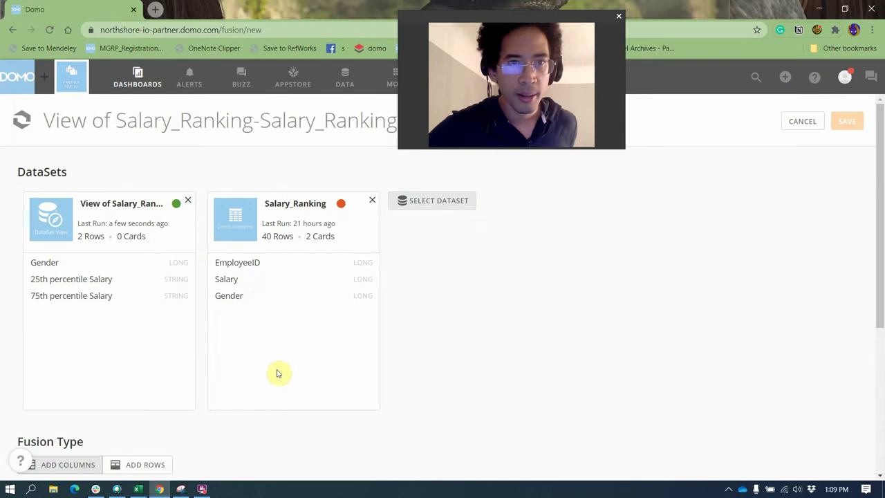
Link the datasets on Gender, exclude the Salary_Ranking-Gender column, and save the fusion.
scroll(276, 376, "down", 3)
left_click(132, 302)
left_click(114, 330)
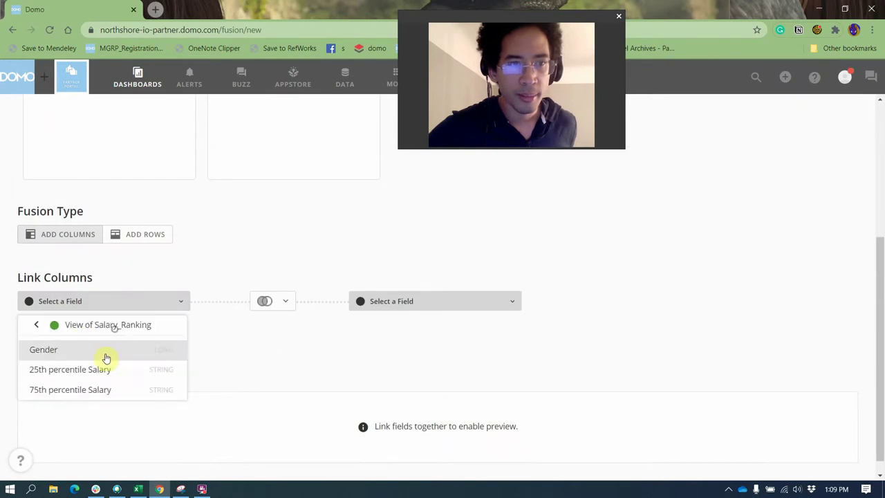
left_click(76, 349)
left_click(385, 304)
left_click(363, 325)
left_click(369, 388)
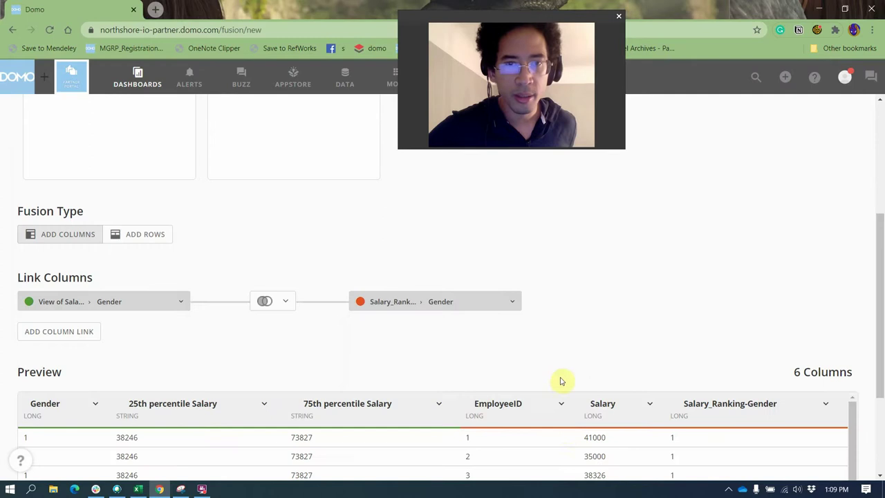
left_click(827, 404)
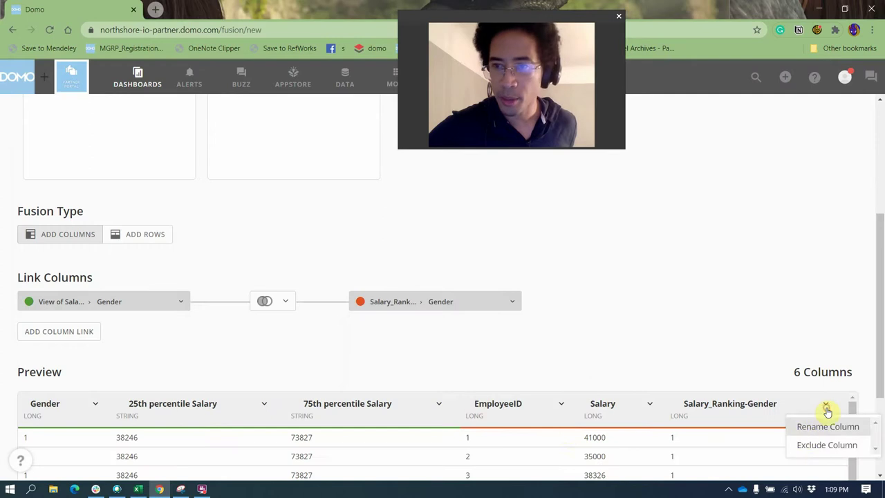
left_click(802, 442)
scroll(678, 315, "up", 3)
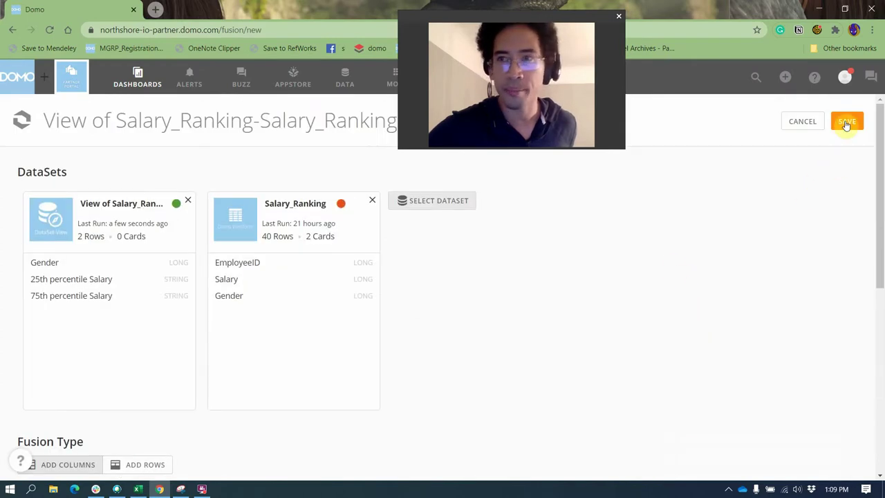
left_click(847, 122)
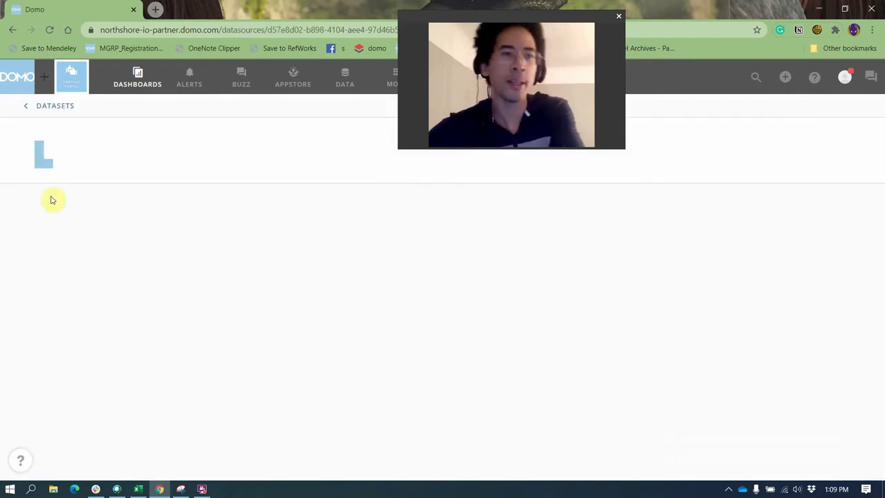
Review the fused dataset's 5 columns and 40 rows, then check its empty Cards page.
left_click(81, 199)
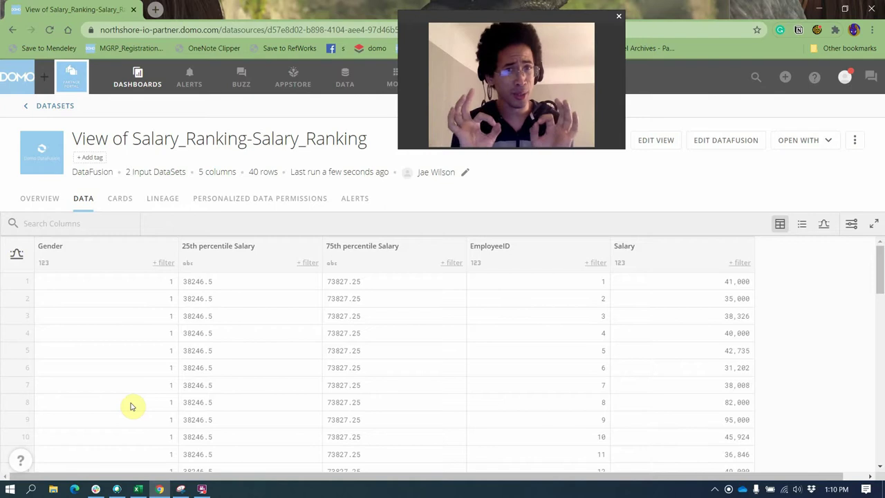
left_click(118, 205)
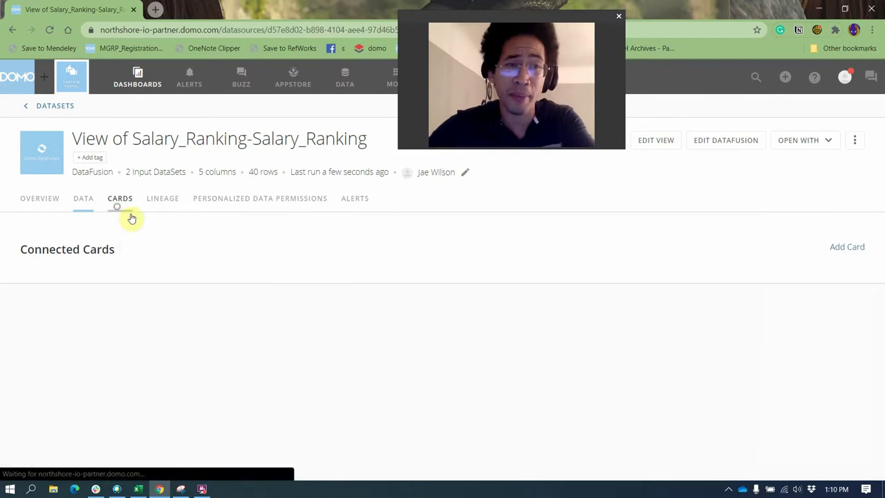
Create a new card, clear its X axis, Y axis and Series pills, and make it a Table.
left_click(857, 253)
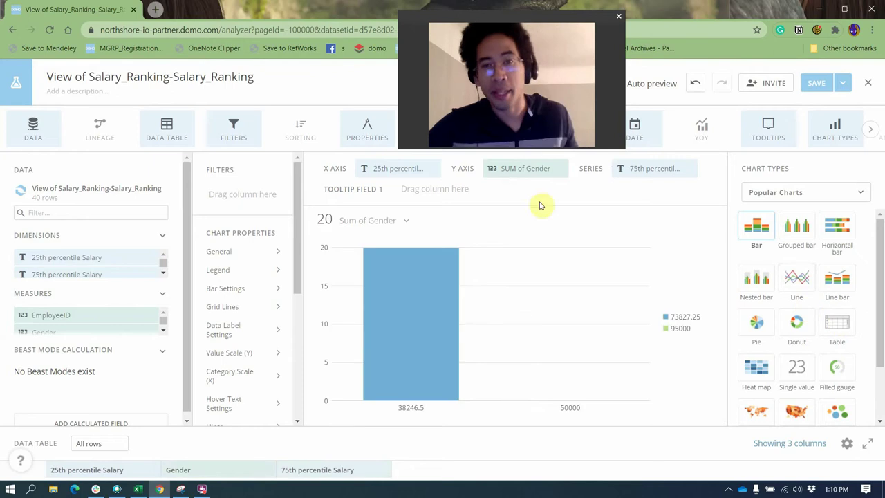
left_click(433, 168)
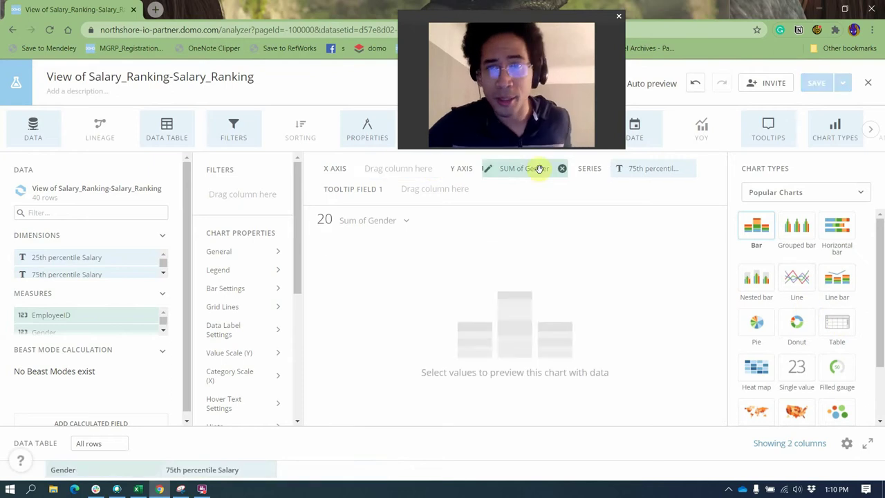
left_click(560, 170)
left_click(686, 168)
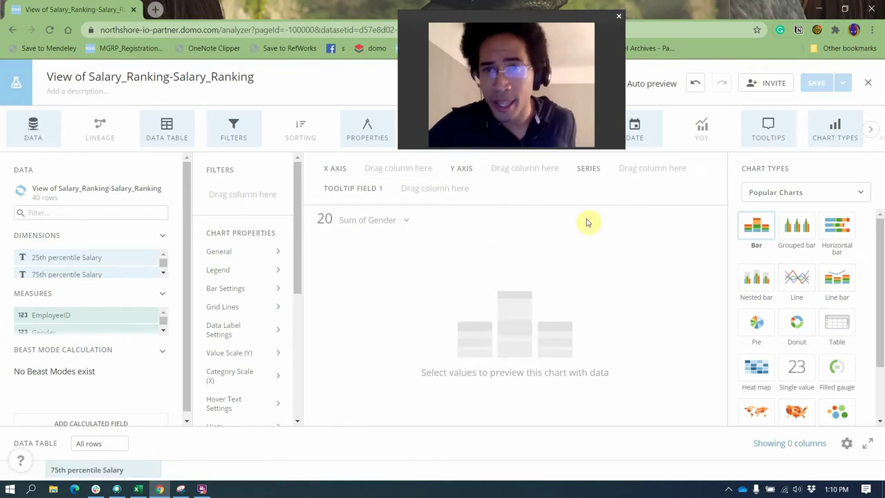
left_click(835, 326)
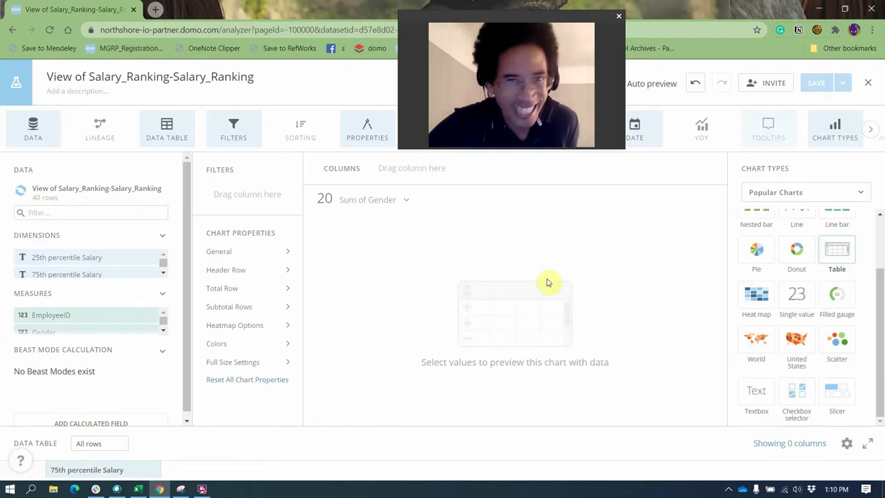
scroll(74, 275, "down", 1)
scroll(85, 322, "down", 2)
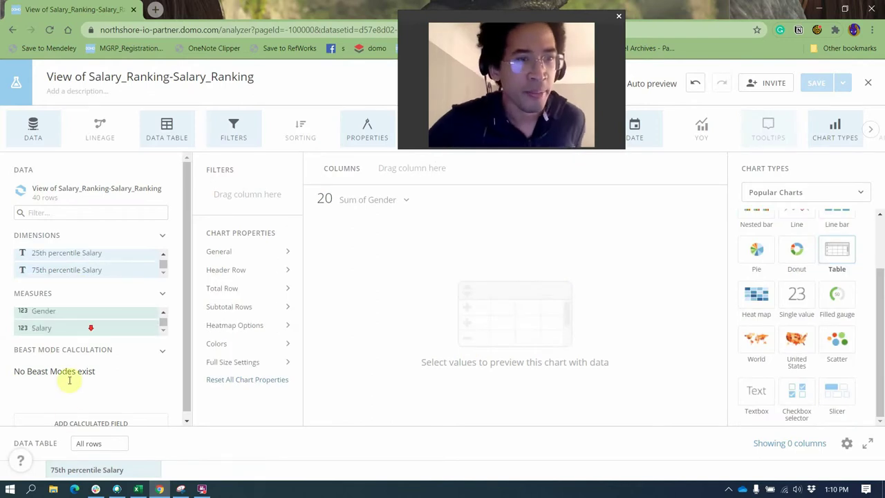
left_click(66, 419)
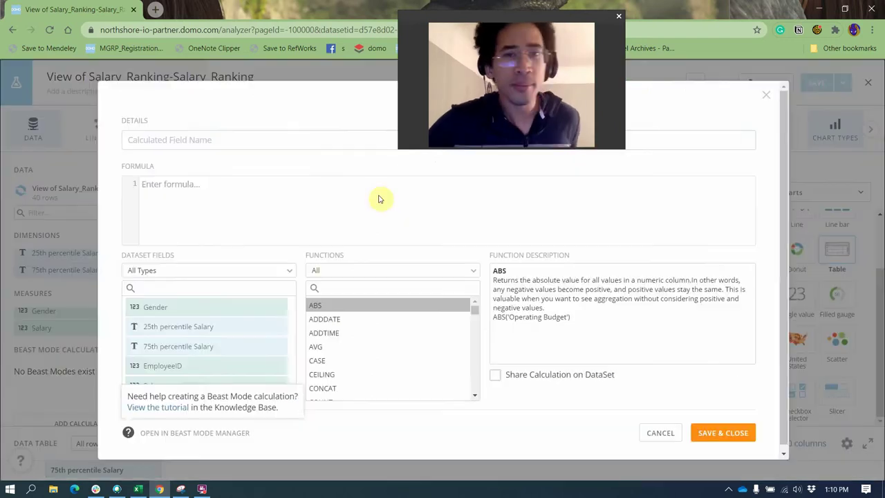
Save shared Beast Mode '75 Outlier' = 75th percentile Salary + 1.5 * (75th − 25th percentile Salary).
left_click(284, 133)
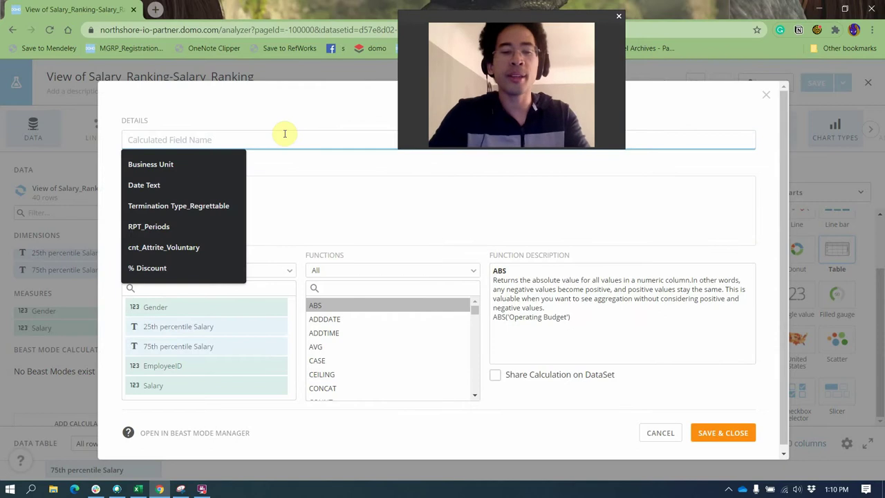
type("75")
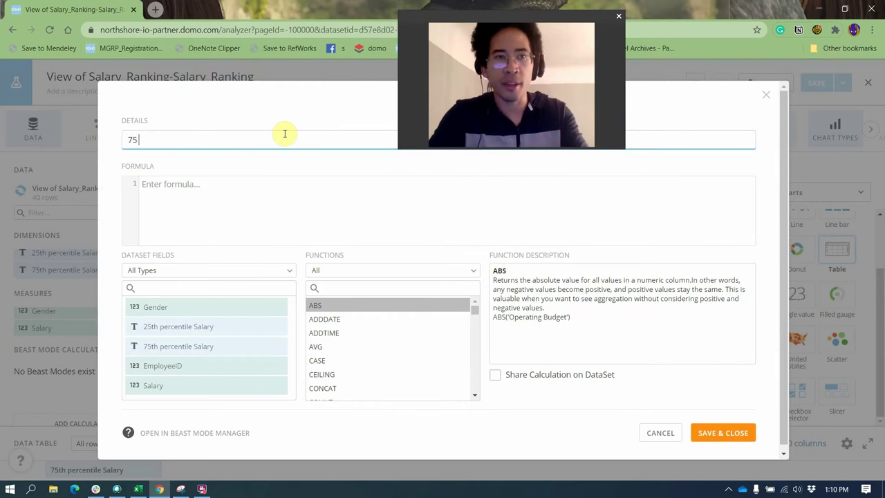
type(" Outlier")
key("Tab")
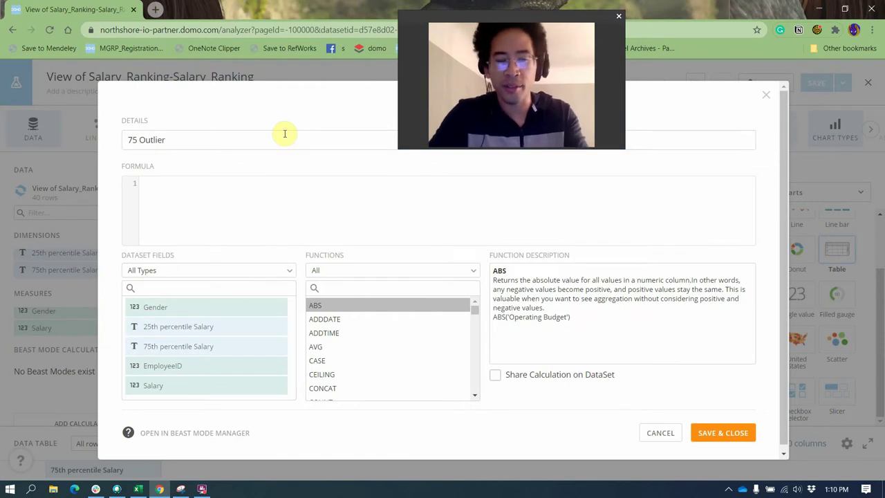
type("75")
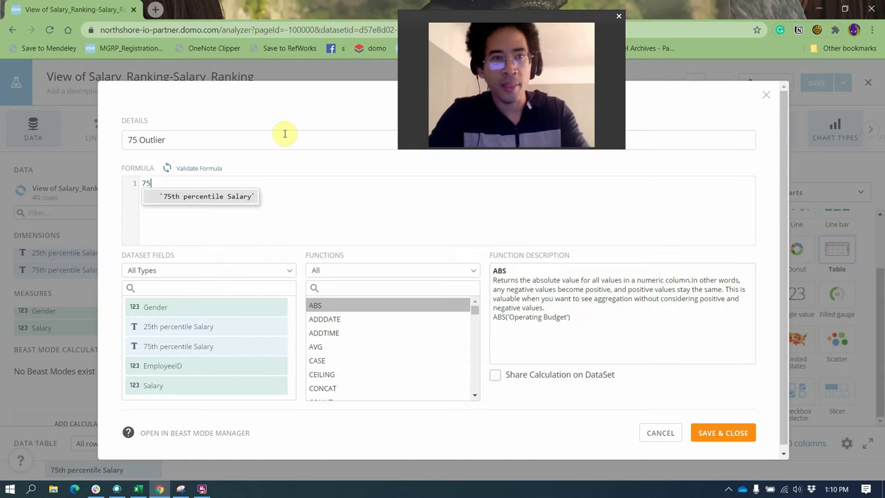
key("Return")
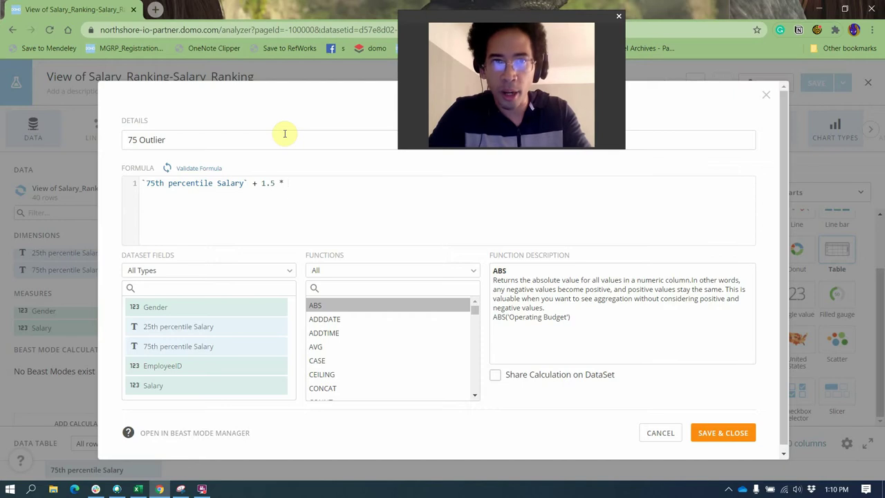
type("+ 1.5 * (`")
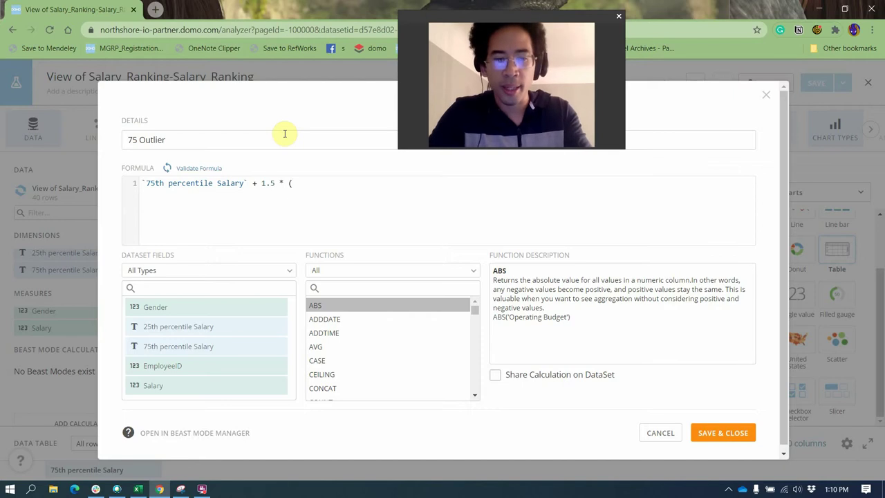
type("75")
key("Return")
type("- 2")
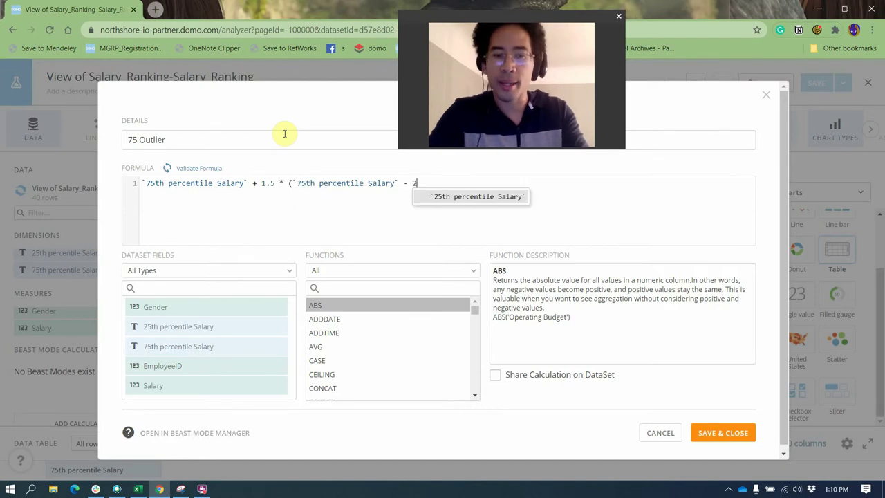
key("Return")
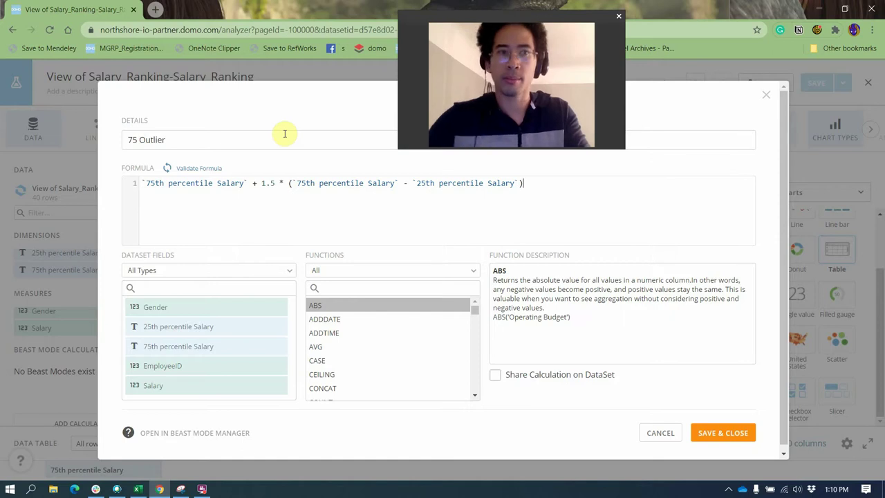
left_click(553, 376)
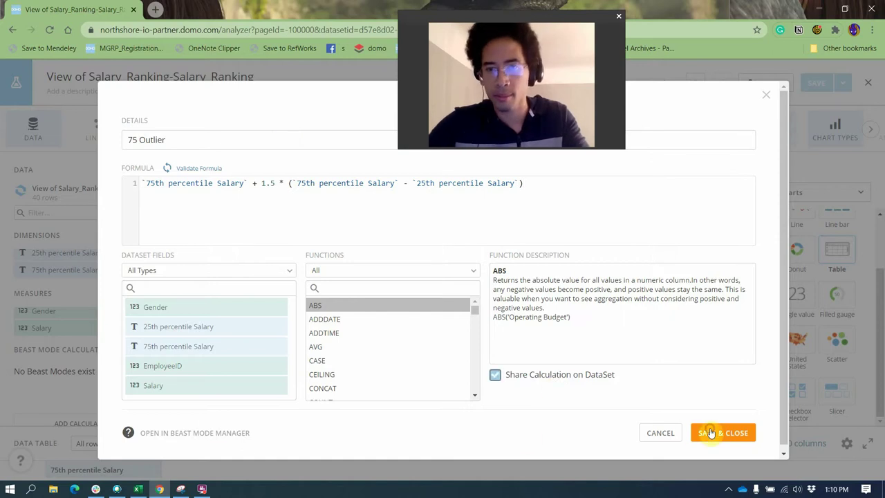
left_click(696, 436)
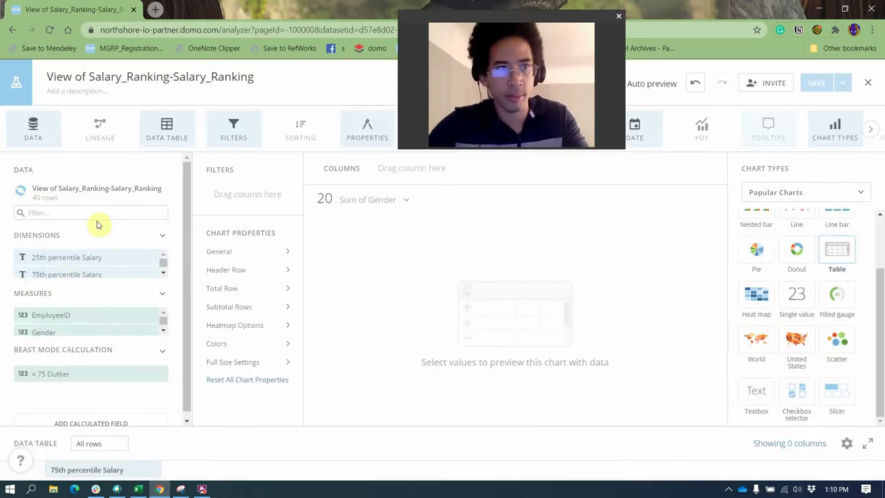
Add 75 Outlier and Salary as table columns, with Salary placed before 75 Outlier.
left_click_drag(89, 370, 412, 170)
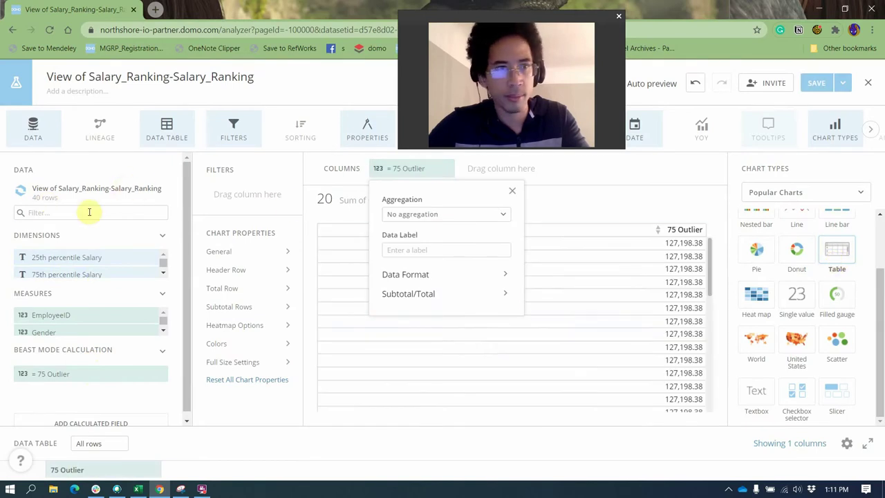
left_click(87, 215)
type("sa")
left_click_drag(60, 313, 401, 166)
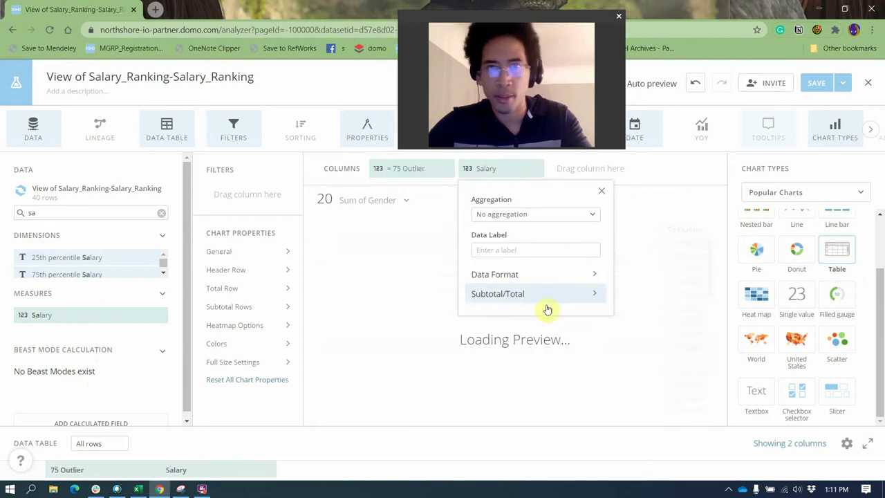
left_click_drag(498, 168, 409, 172)
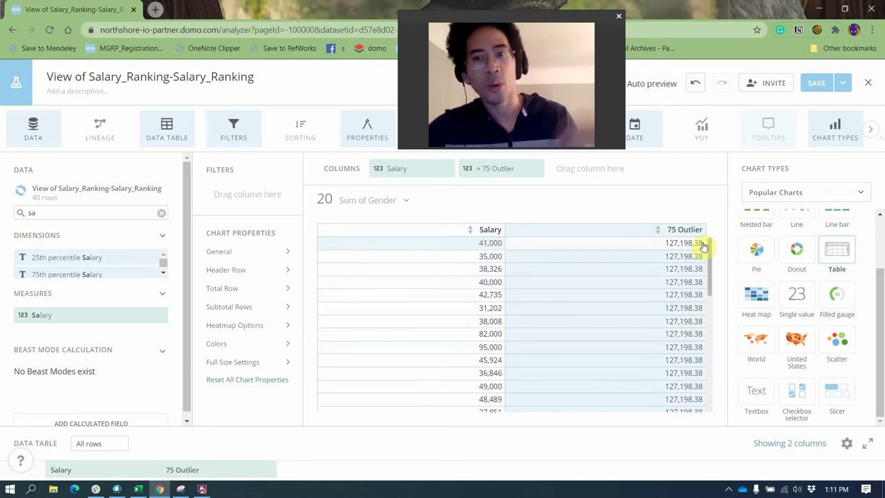
scroll(673, 288, "down", 5)
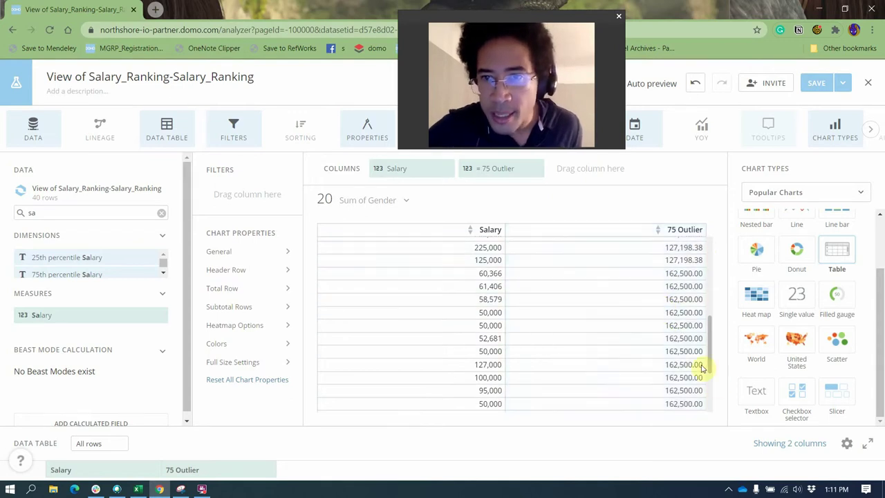
scroll(567, 312, "up", 1)
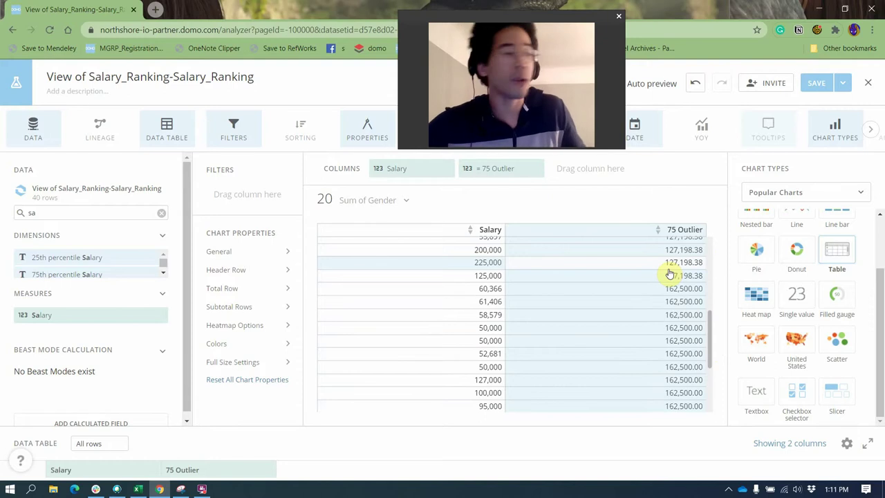
scroll(124, 351, "down", 1)
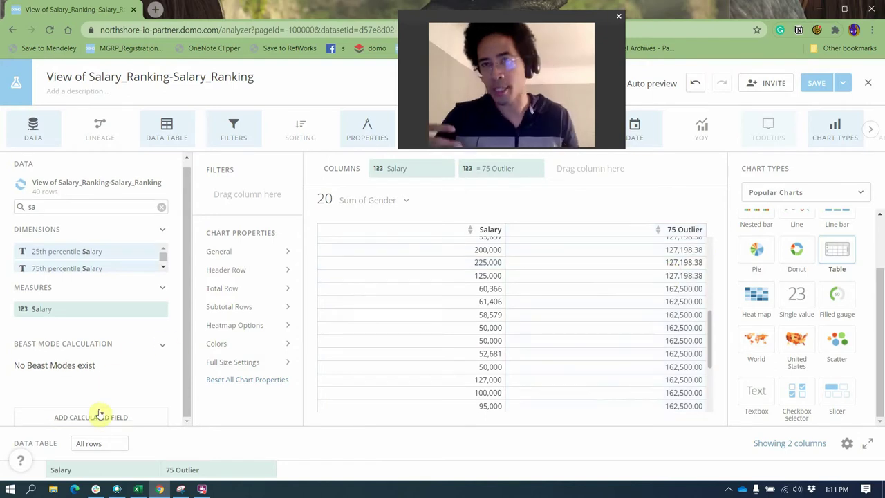
left_click(100, 415)
Name the new calculated field isOutlier and begin its CASE formula with 'when Salary >='.
left_click(217, 212)
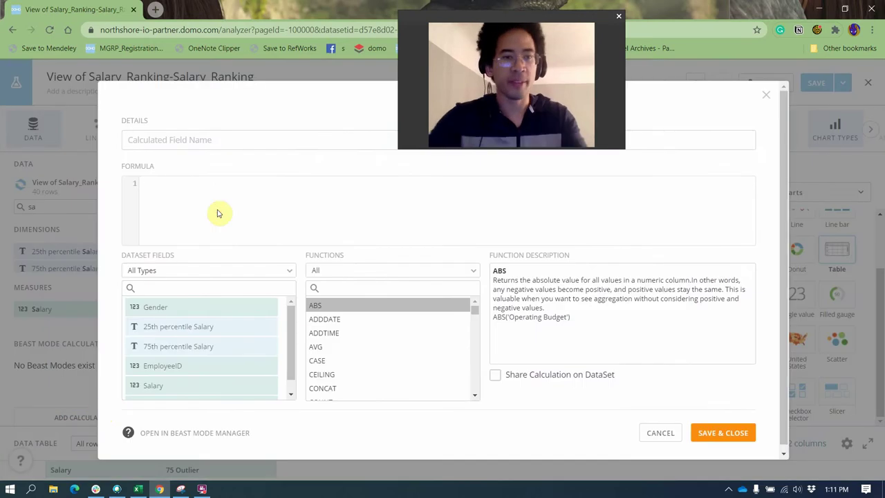
left_click(237, 141)
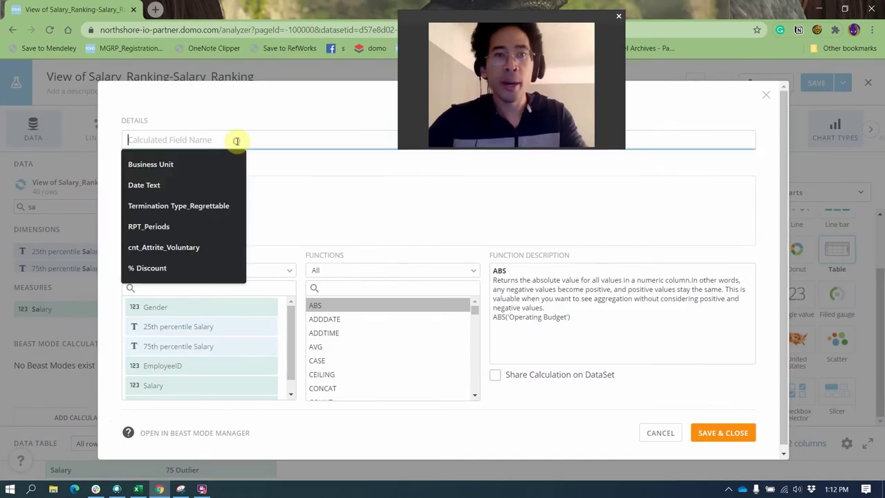
type("isOutlier")
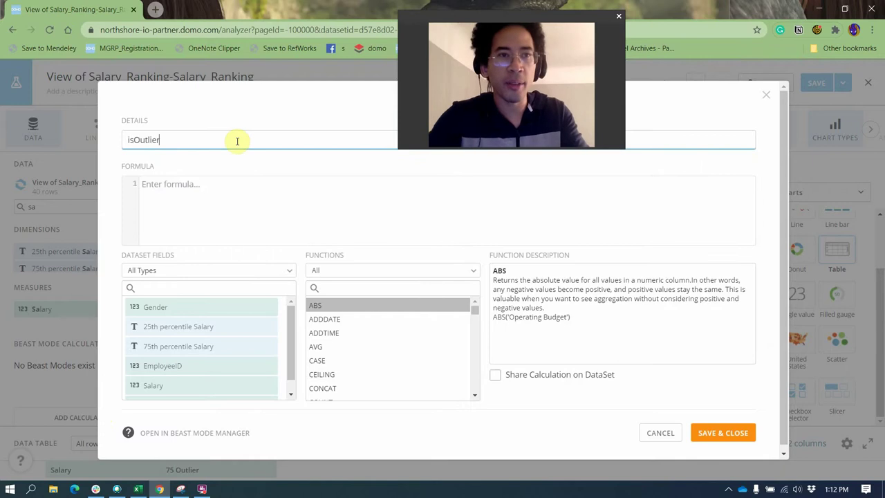
key("Tab")
type("(case")
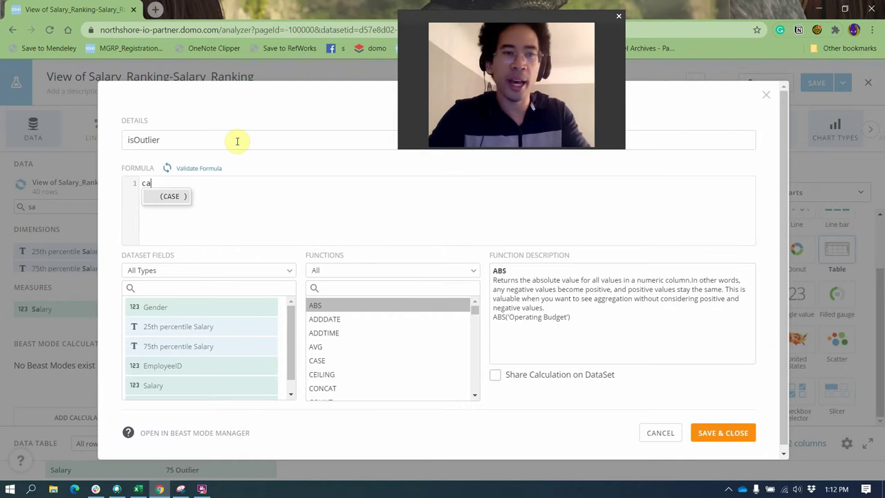
key("Return")
key("Return")
key("Return")
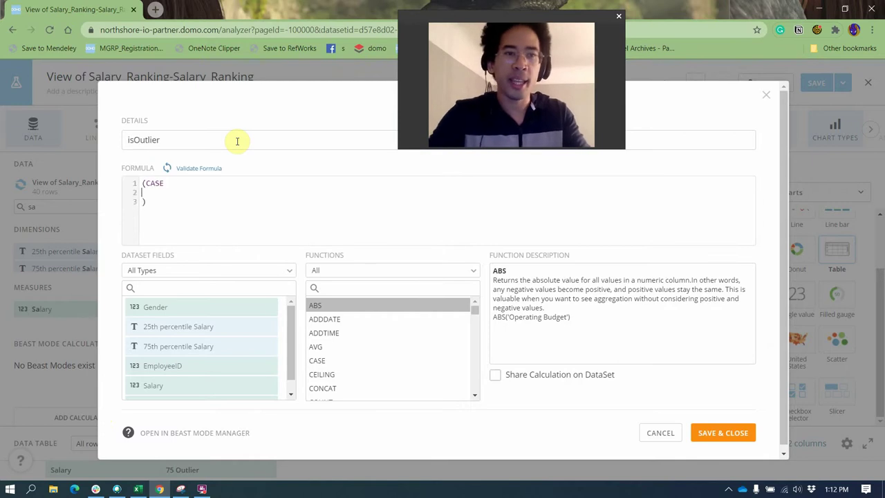
type("when")
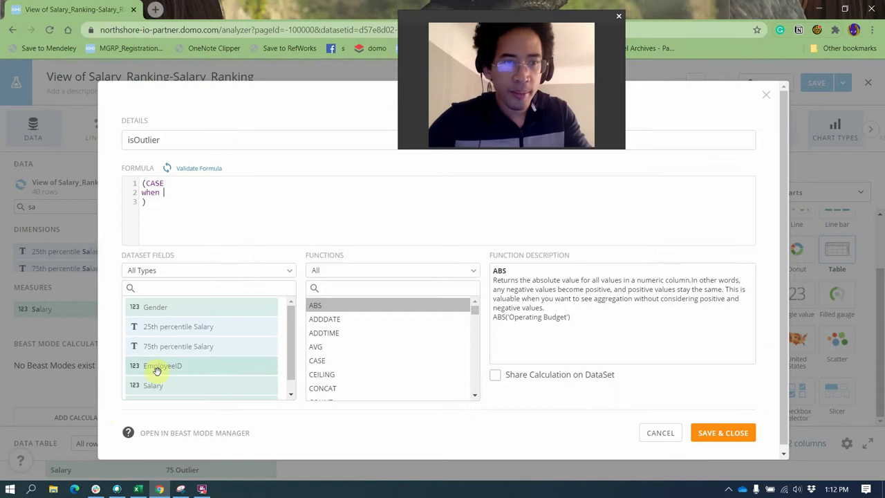
left_click(162, 389)
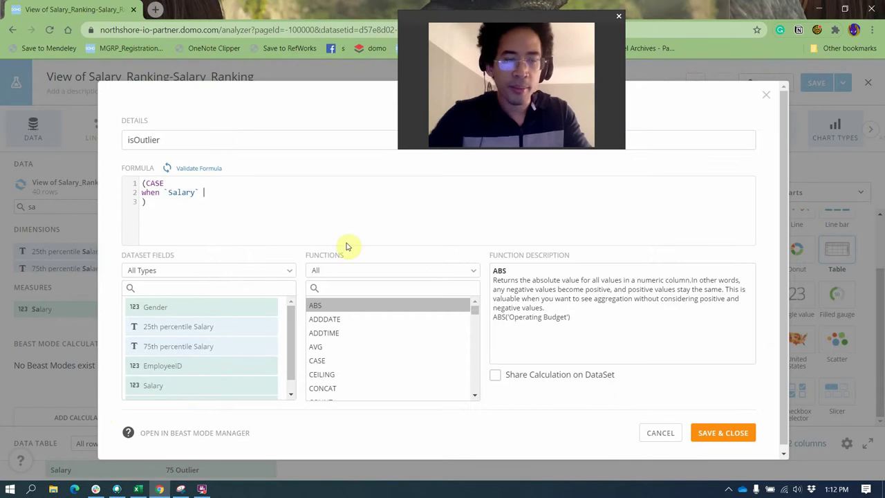
type(">=")
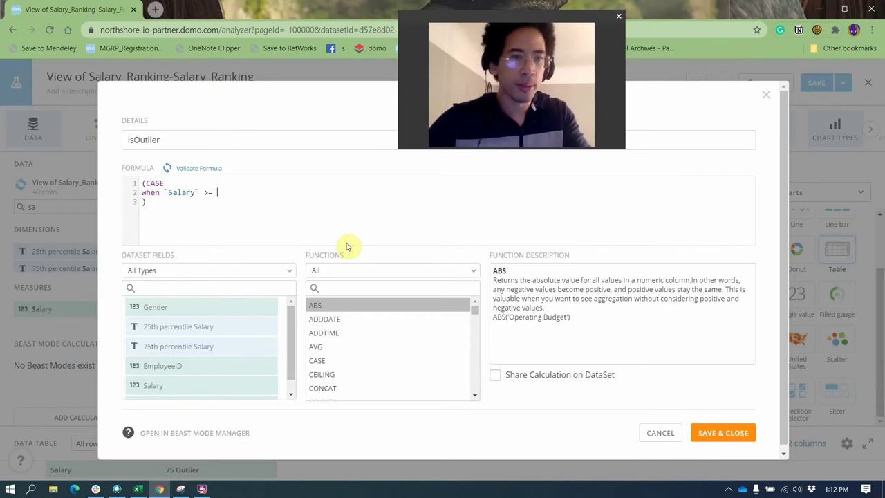
Finish the formula with the pasted upper threshold, then 'Outlier', else 'Fine', end.
scroll(167, 388, "down", 1)
type("`75th percentile Salary` + 1.5 * (`75th percentile Salary` - `25th percentile Salary`)")
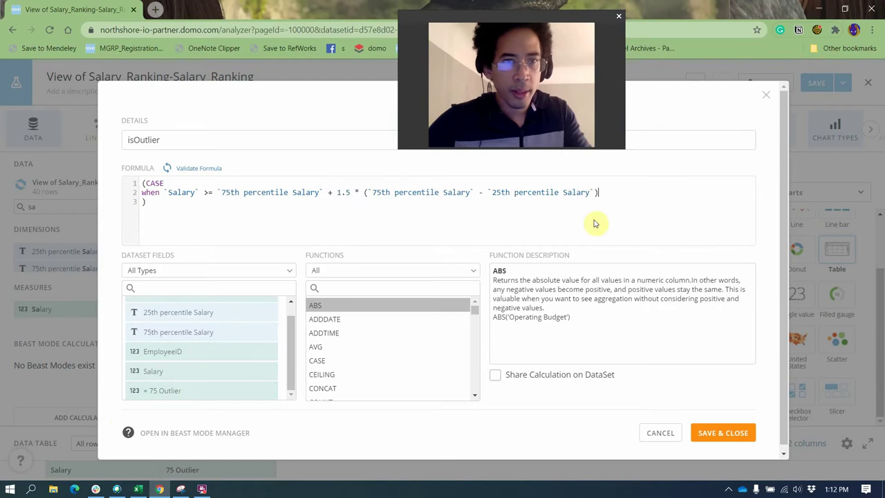
left_click(635, 206)
left_click(649, 195)
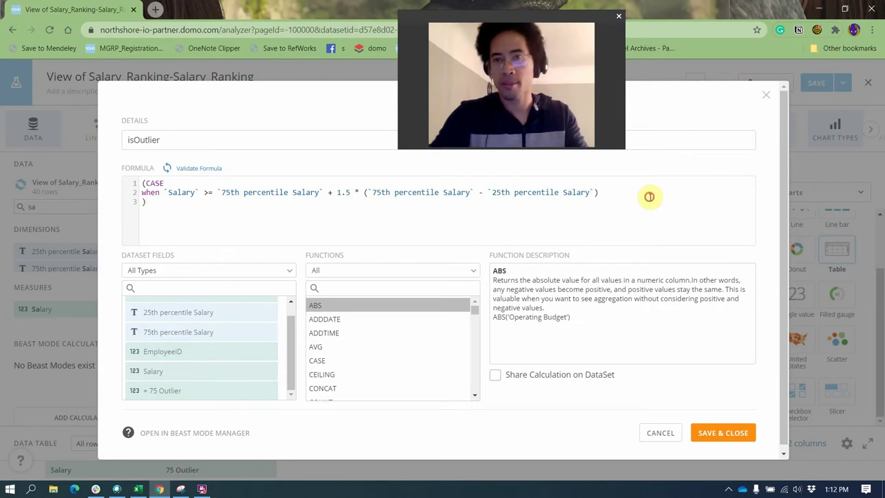
type("then '")
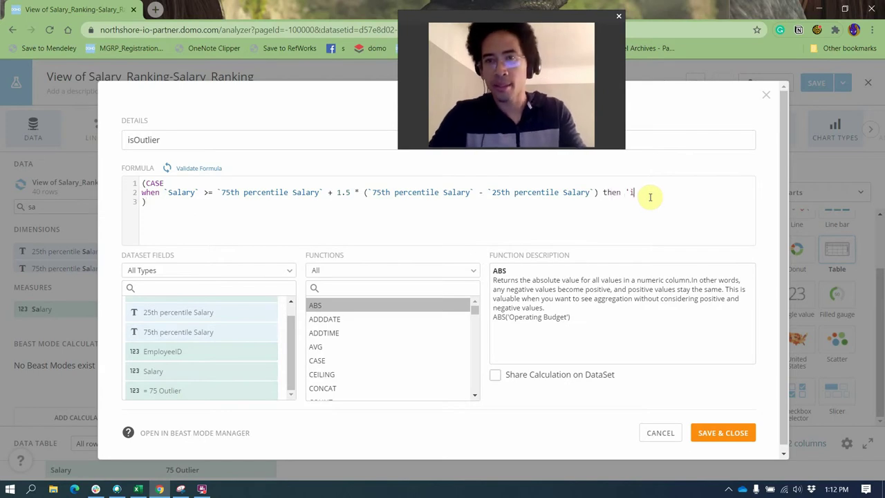
type("Outlier'")
key("Return")
type("else 'Fine'")
key("Return")
type("end")
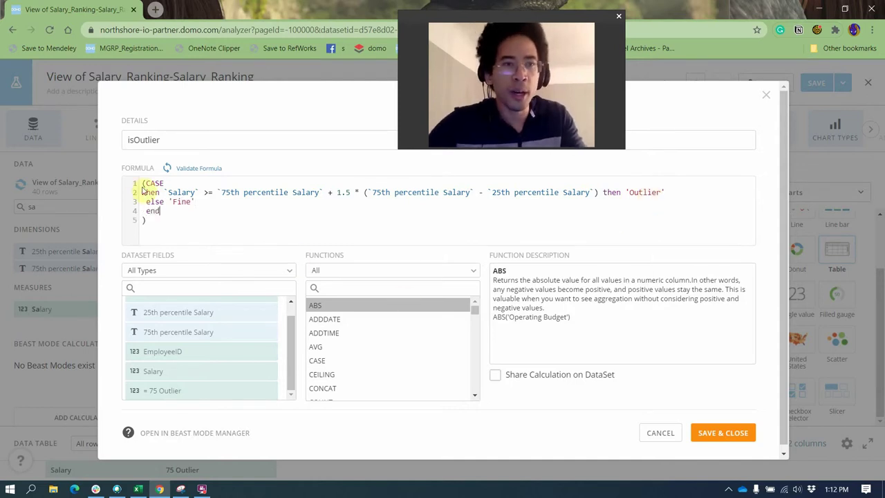
left_click_drag(142, 192, 677, 192)
left_click(672, 224)
Share isOutlier on the DataSet, save it, clear the 'sa' search, and add isOutlier as a column.
left_click(596, 378)
left_click(722, 433)
left_click(93, 206)
key("ctrl+a")
key("BackSpace")
left_click_drag(66, 387, 377, 181)
Filter the table by isOutlier to keep only Outlier rows.
left_click_drag(195, 242, 235, 193)
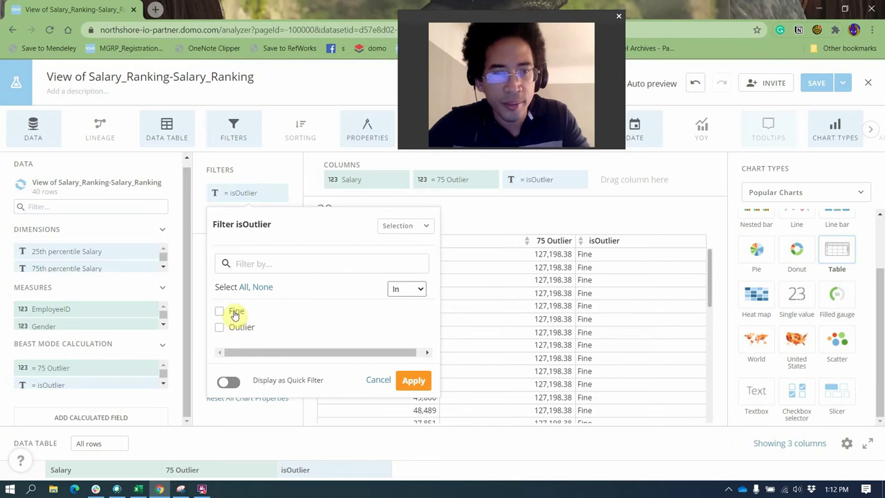
left_click(242, 331)
left_click(413, 423)
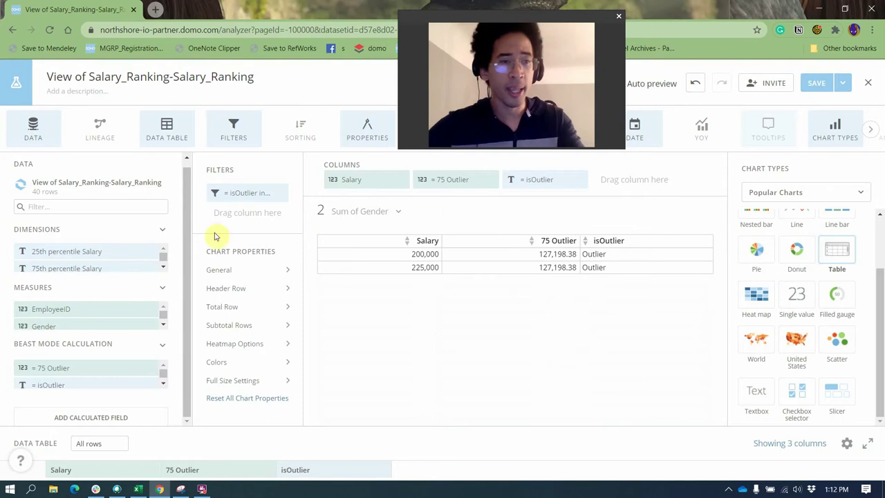
Add Gender and EmployeeID columns, remove the isOutlier column, and switch to Excel.
left_click_drag(133, 326, 456, 173)
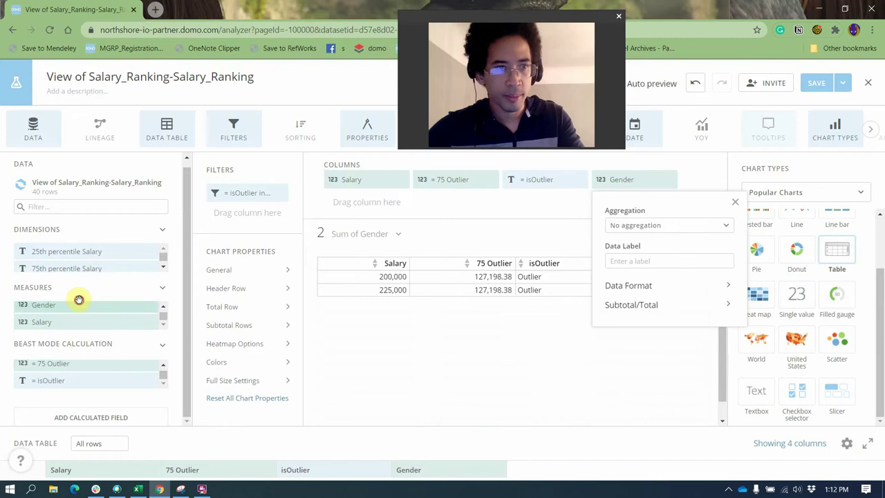
left_click(75, 304)
left_click(74, 304)
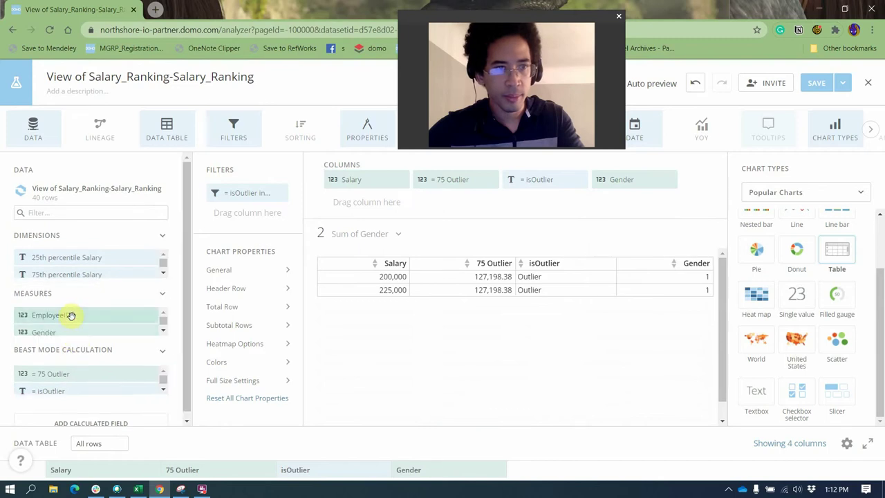
scroll(66, 328, "up", 1)
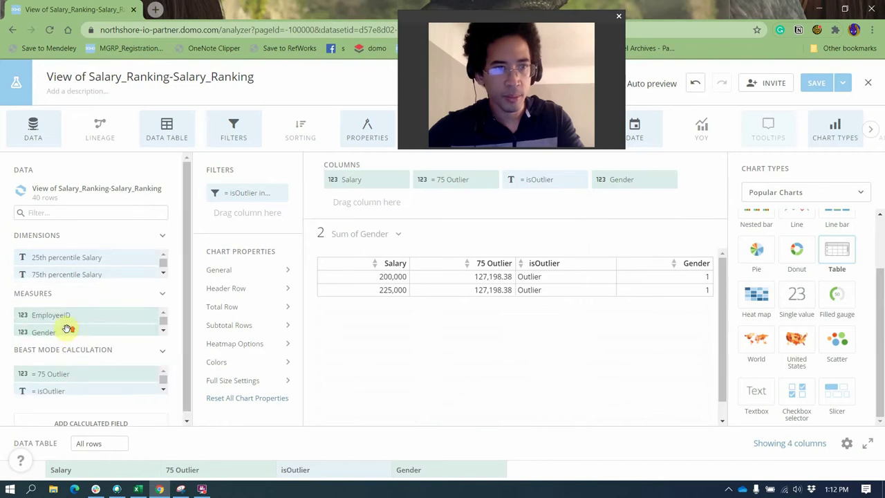
left_click_drag(69, 316, 438, 179)
left_click(549, 382)
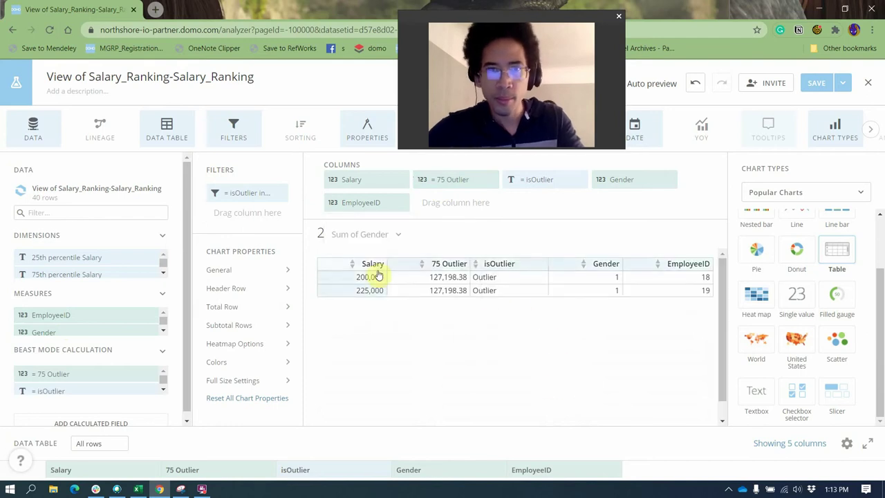
left_click(578, 179)
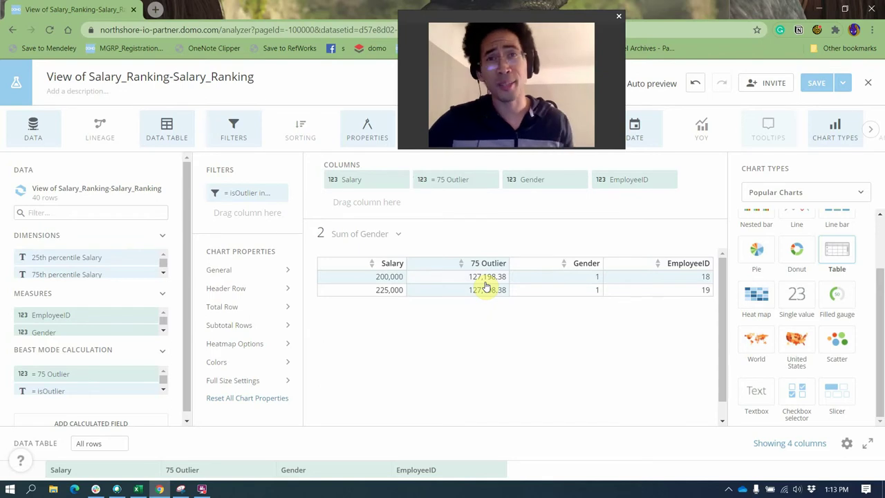
key("alt+Tab")
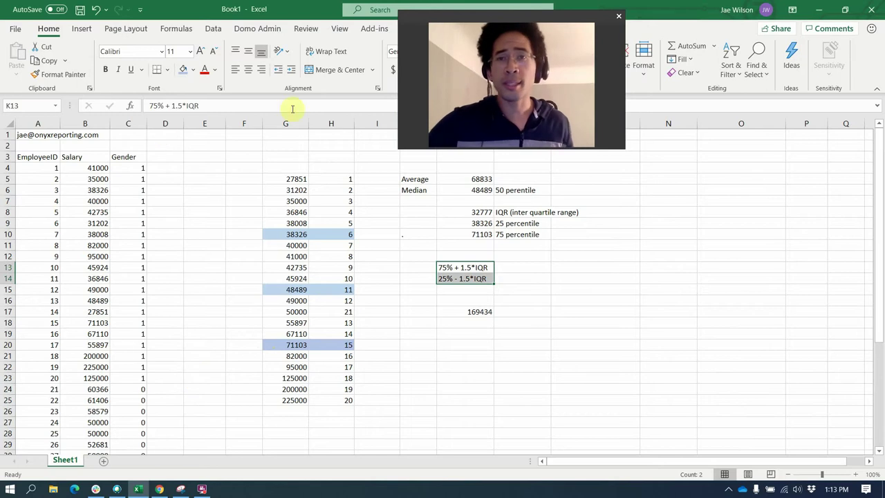
left_click_drag(495, 26, 713, 26)
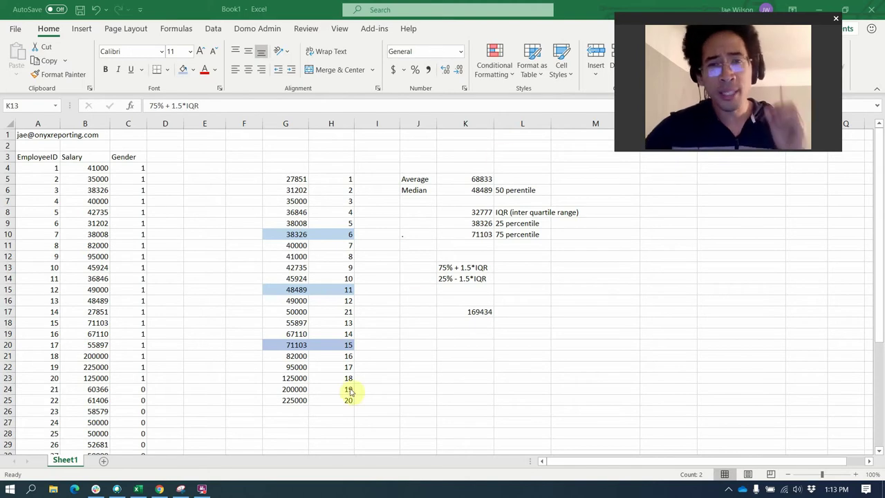
left_click(298, 402)
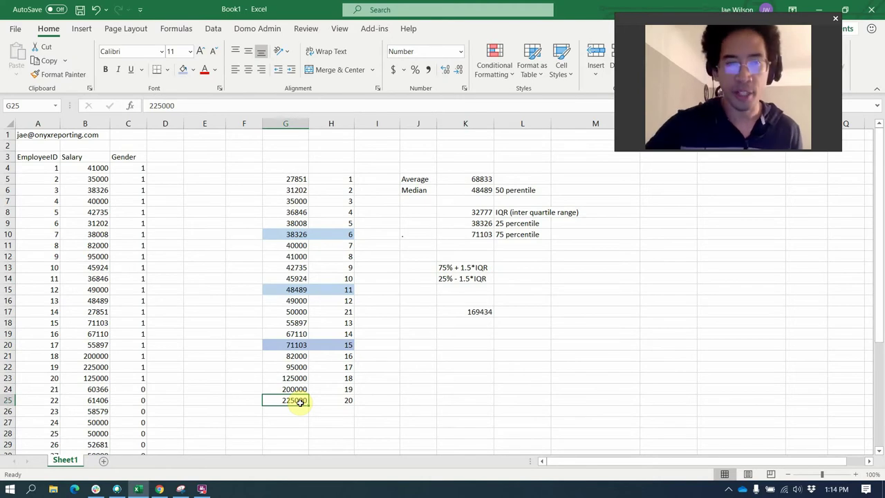
Enter 50000000 in G25 and check the Average (K5) and Median (K6) formulas.
type("50000000")
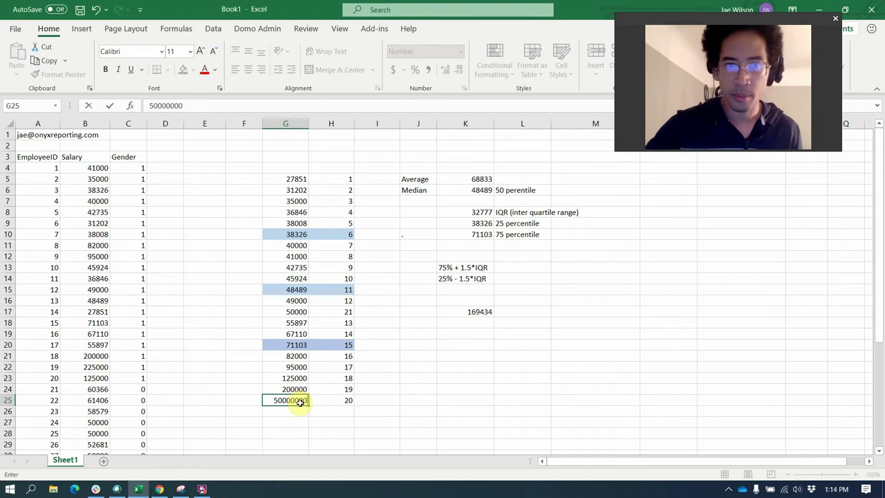
key("Return")
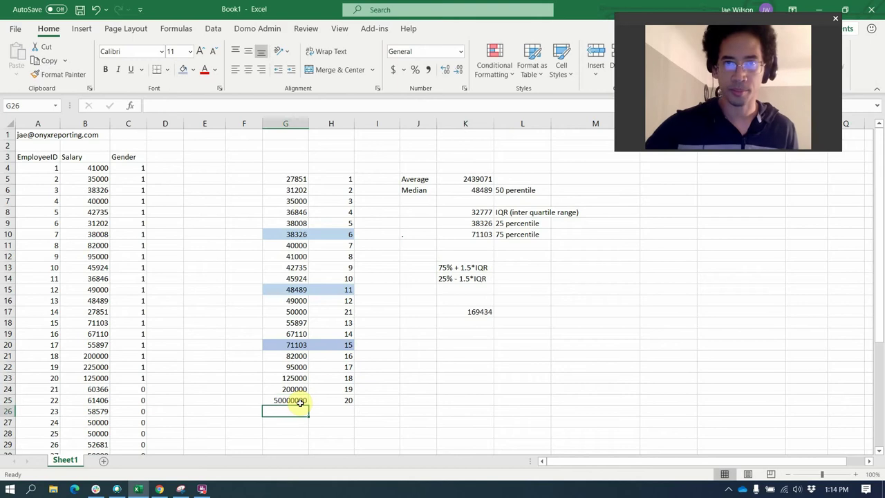
left_click(487, 178)
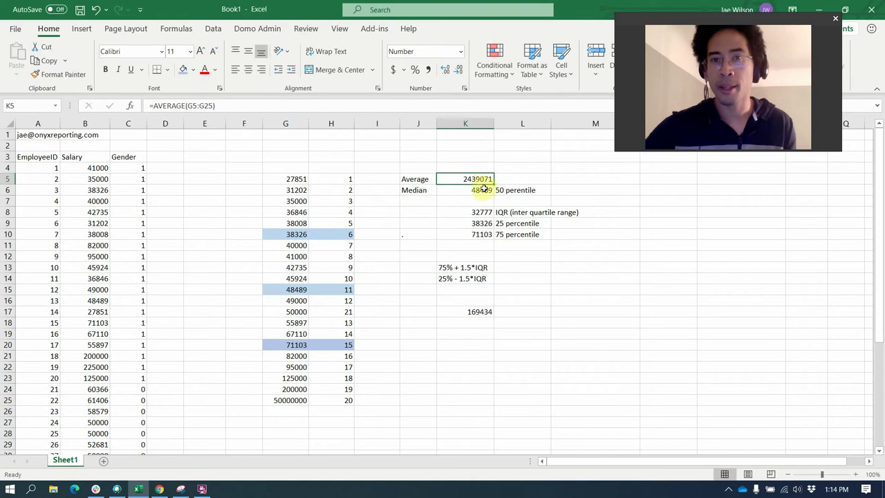
left_click(482, 191)
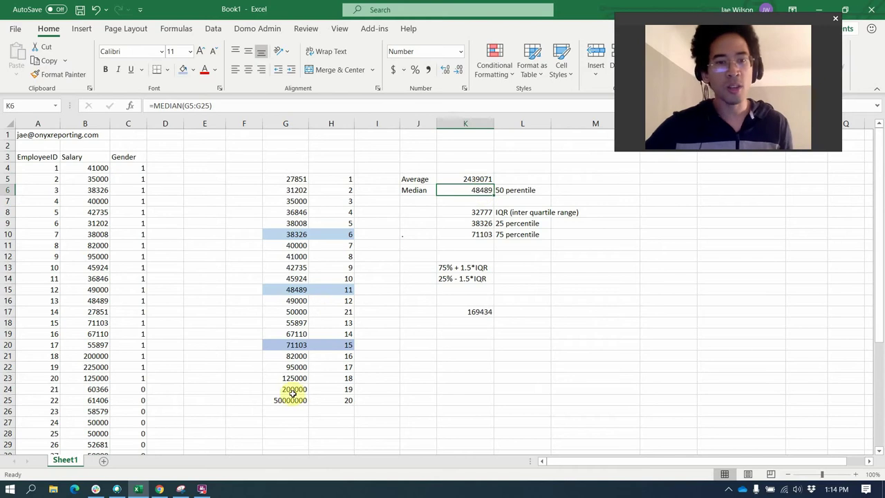
Review the largest salaries and the salaries around the median 48489 and 45924.
left_click_drag(292, 389, 322, 440)
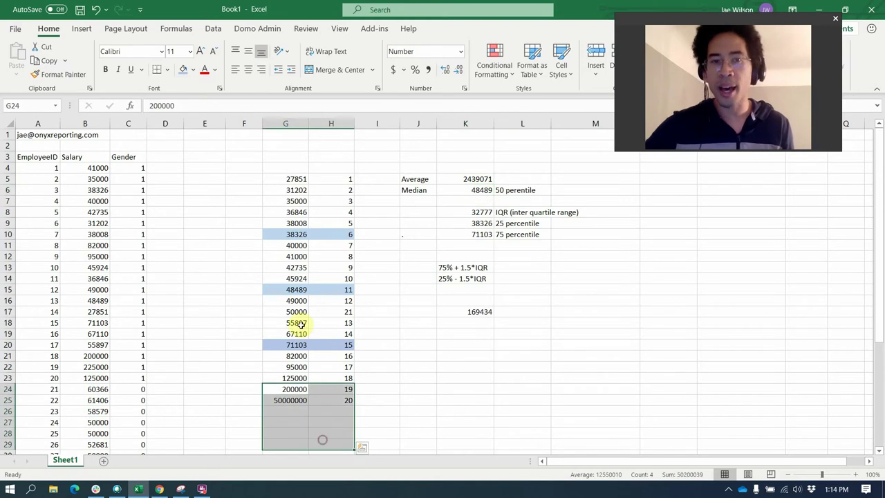
left_click(299, 289)
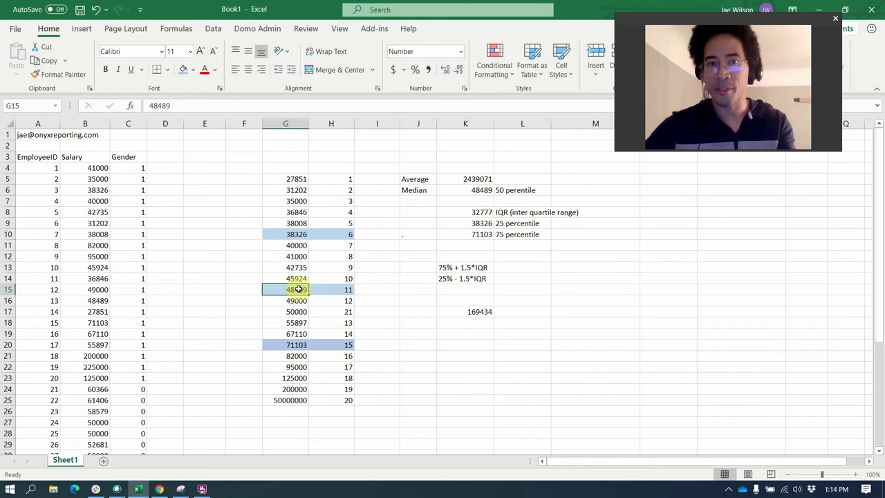
left_click(304, 278)
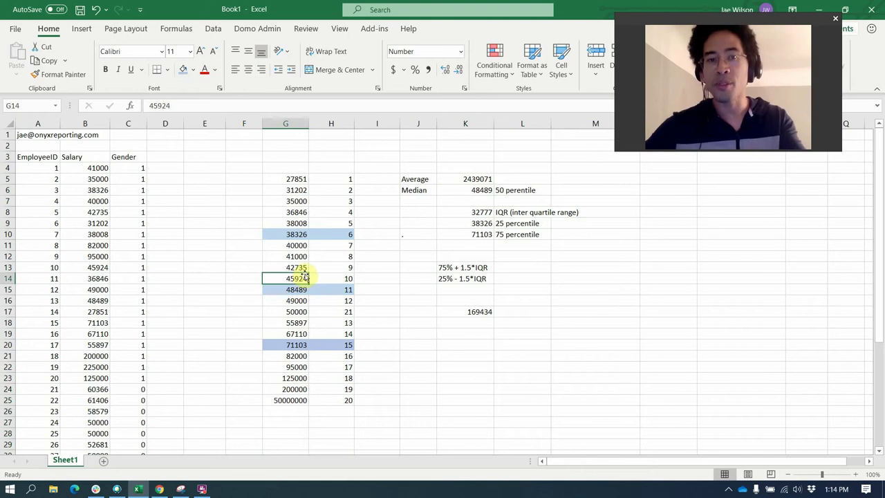
left_click(297, 299)
left_click(297, 311)
left_click(299, 279)
Change G25 to 25 and check the updated Median in K6.
left_click(302, 298)
left_click(276, 399)
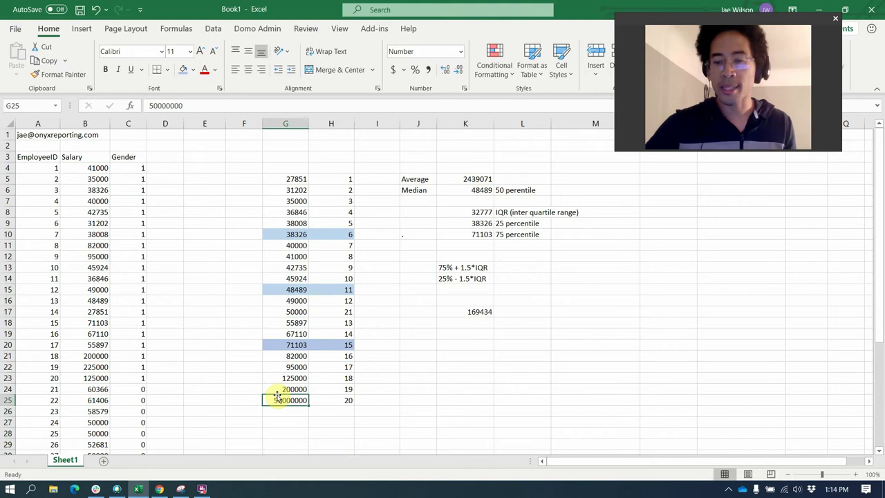
type("25")
key("Return")
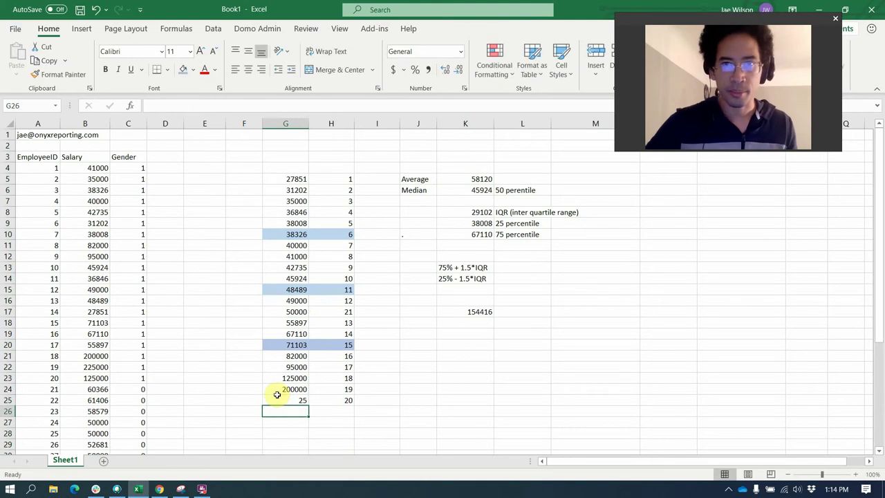
left_click(489, 191)
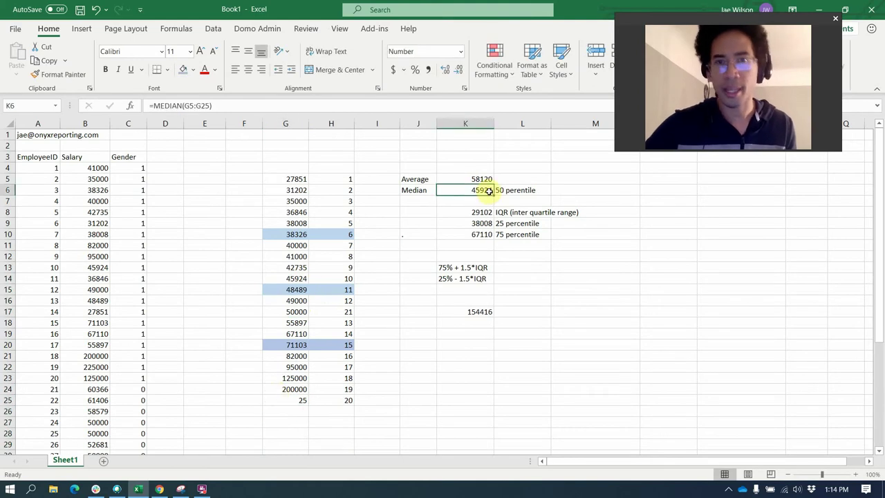
Highlight the new median 45924, the 25th/75th percentile values, and the salaries between the quartiles.
left_click_drag(294, 278, 318, 275)
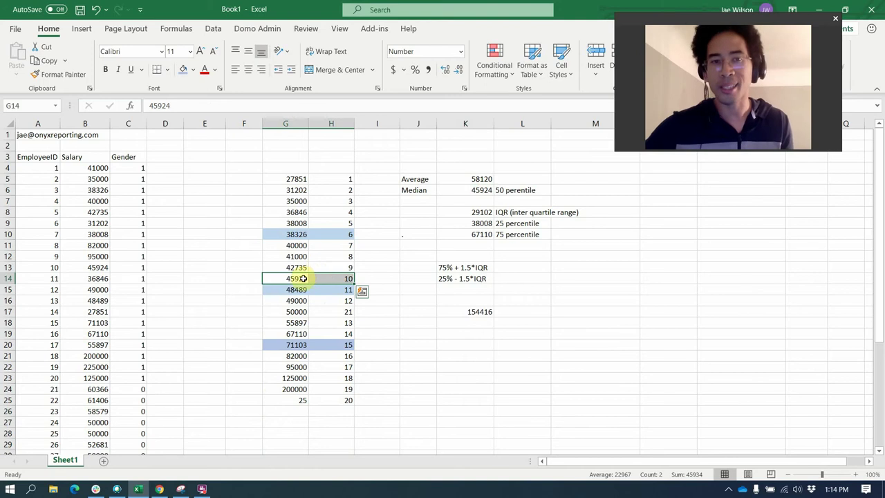
left_click_drag(311, 234, 288, 341)
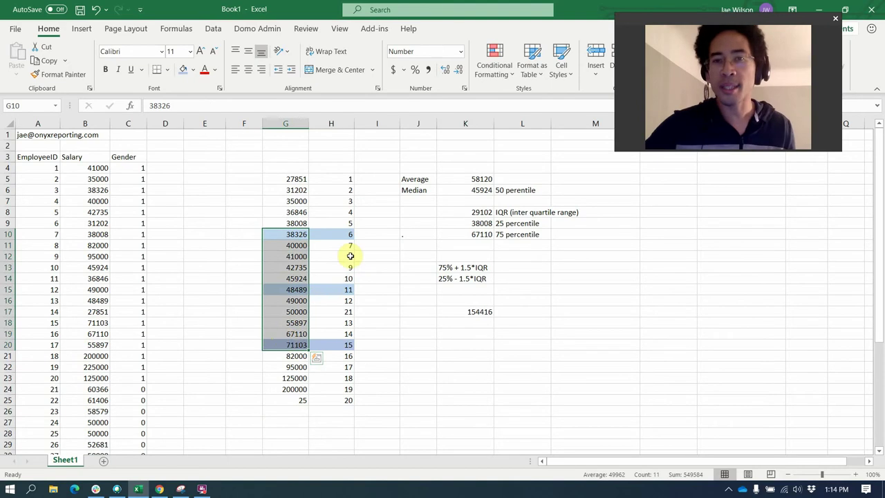
left_click_drag(477, 223, 509, 235)
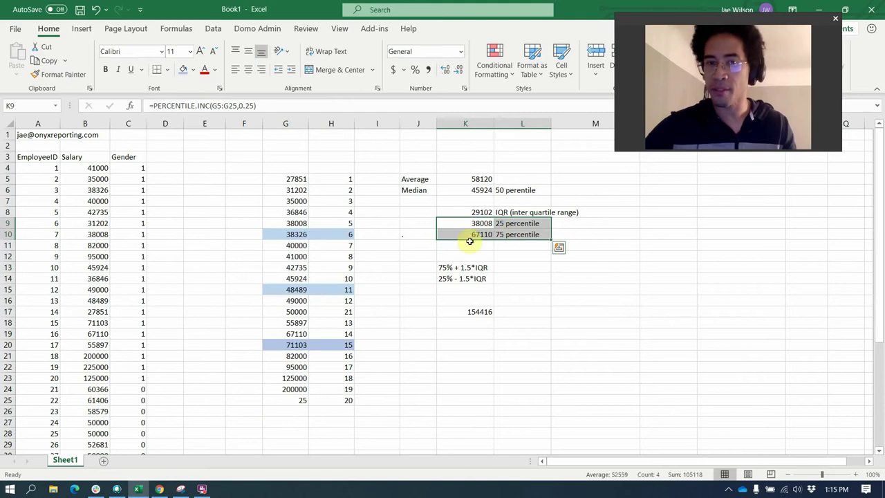
left_click_drag(296, 234, 325, 341)
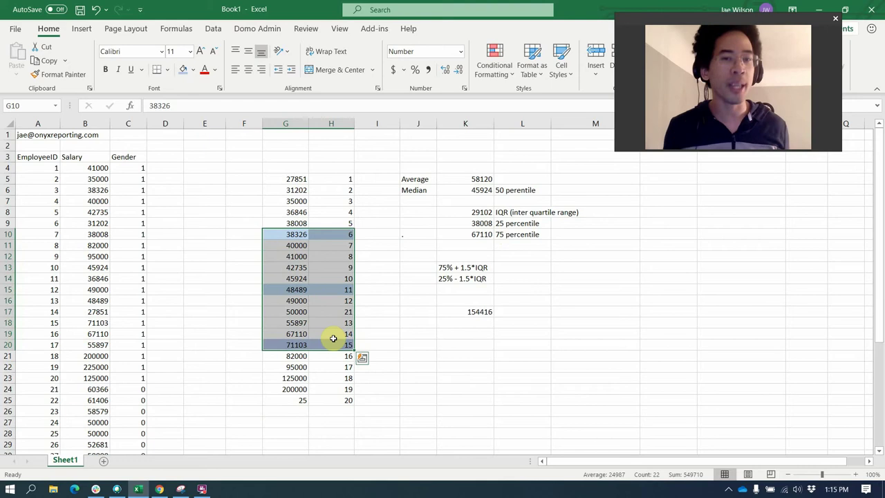
Back in Domo, change the chart type to a Data science vertical box plot.
key("alt+Tab")
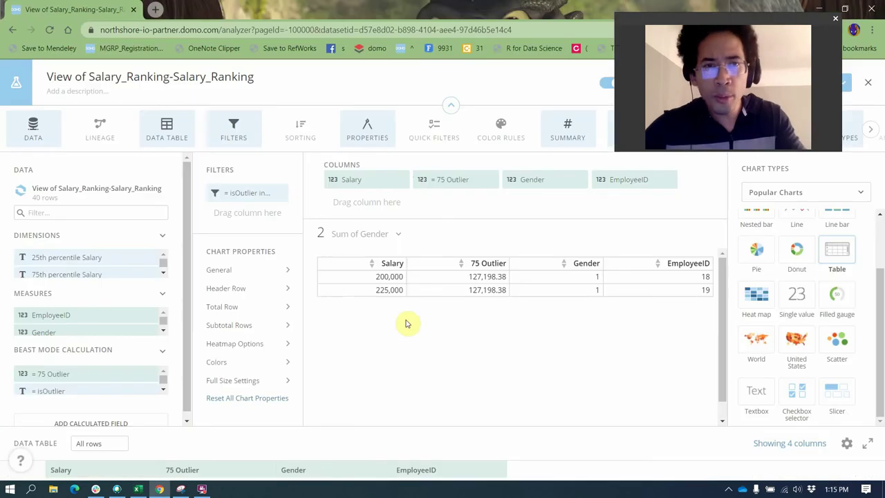
left_click(806, 197)
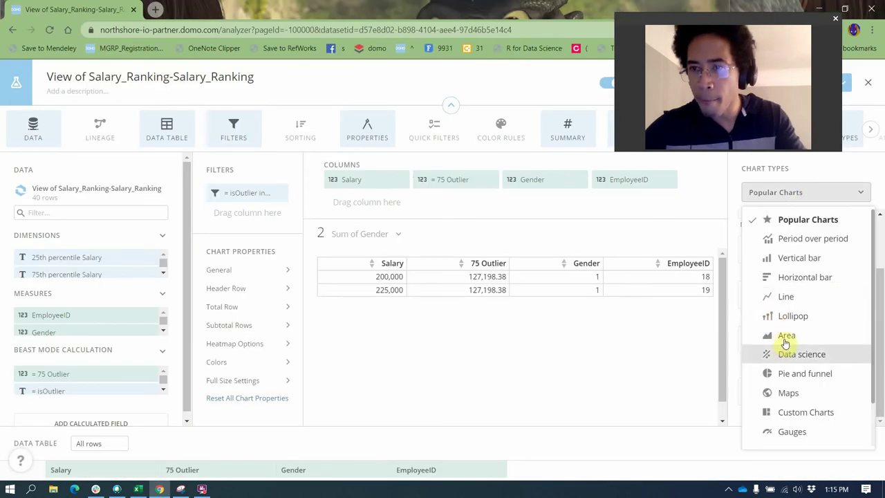
left_click(760, 354)
left_click(833, 232)
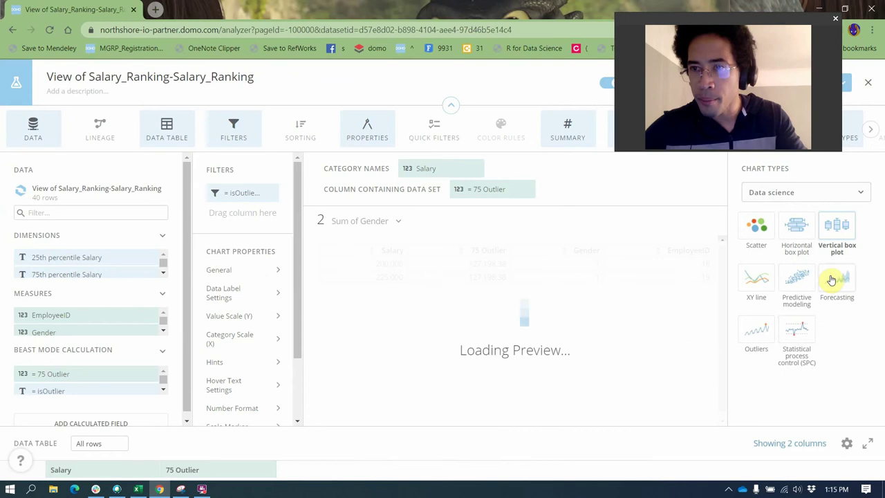
Plot Salary as the data and Gender as categories, and remove the isOutlier filter.
left_click(525, 189)
left_click_drag(439, 178, 661, 188)
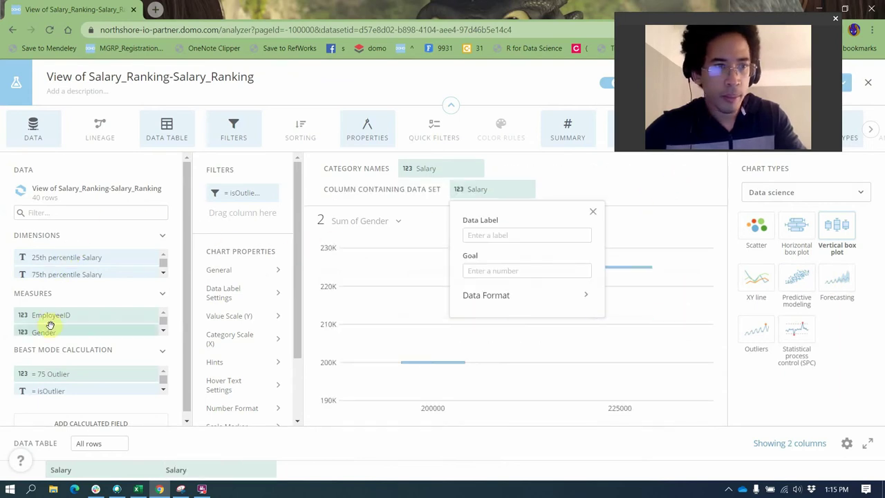
left_click_drag(51, 331, 432, 172)
left_click(627, 192)
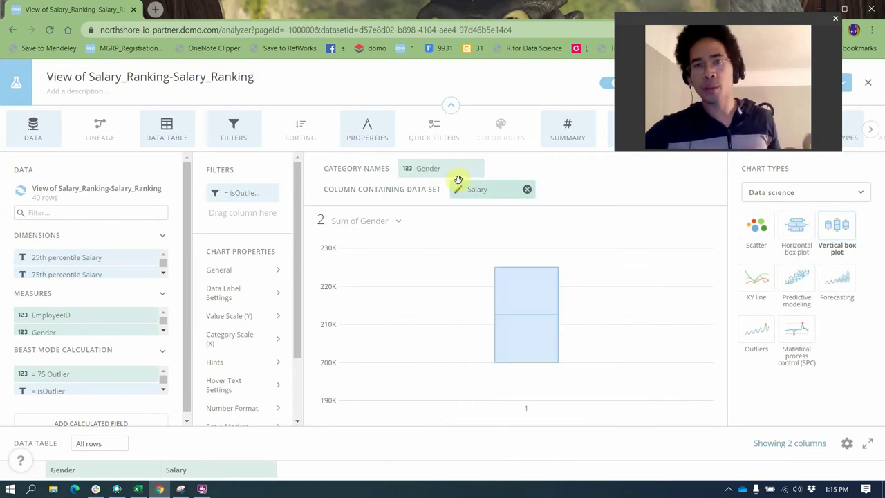
left_click(271, 193)
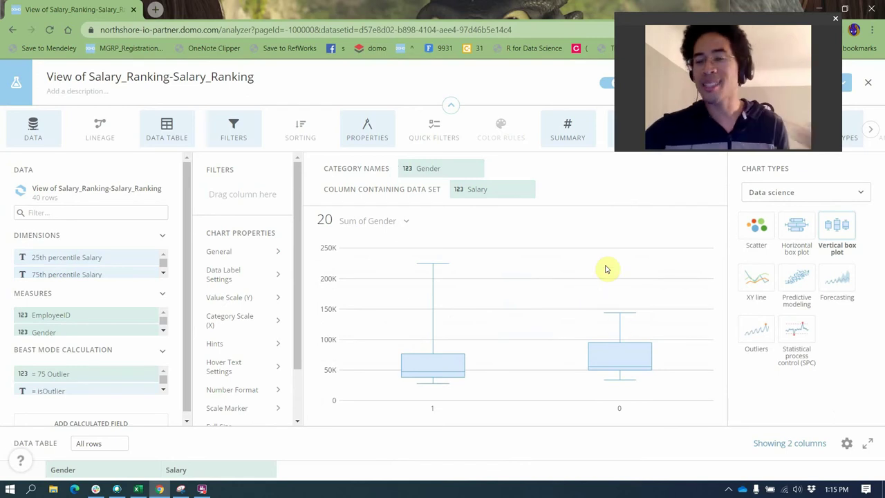
mouse_move(624, 364)
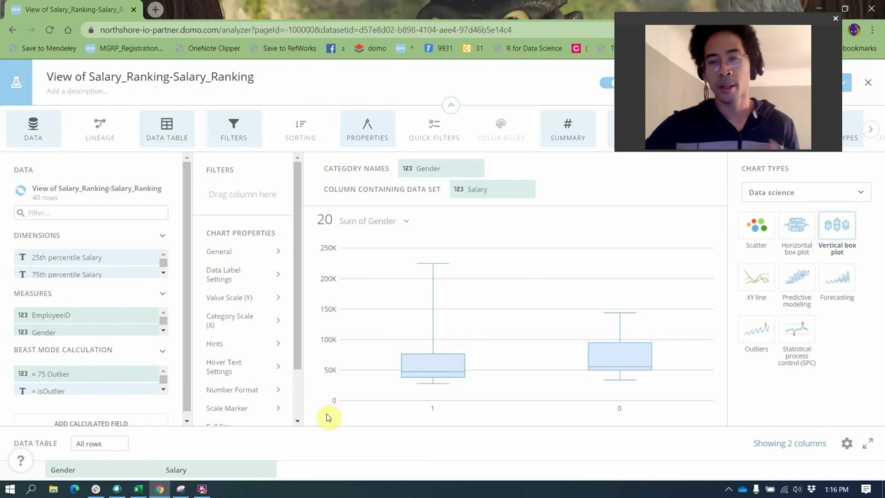
left_click(839, 193)
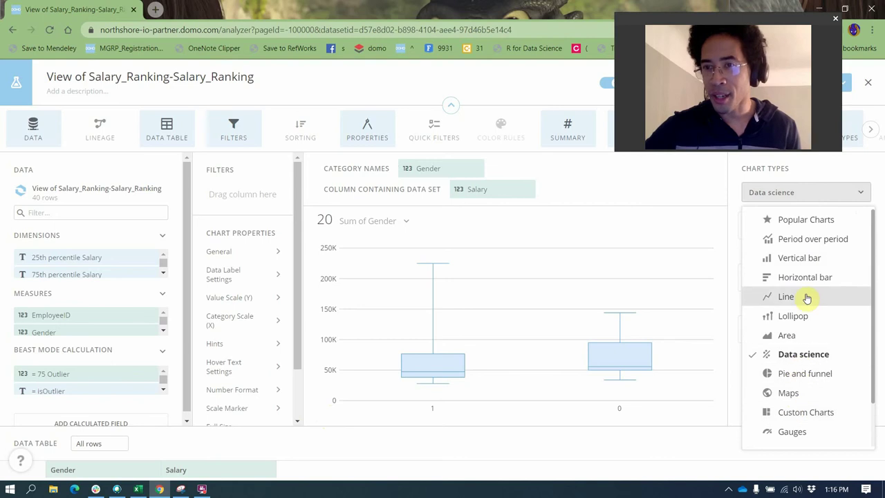
Change the visual to a Tables and Textboxes HTML Table.
scroll(785, 387, "down", 2)
left_click(777, 403)
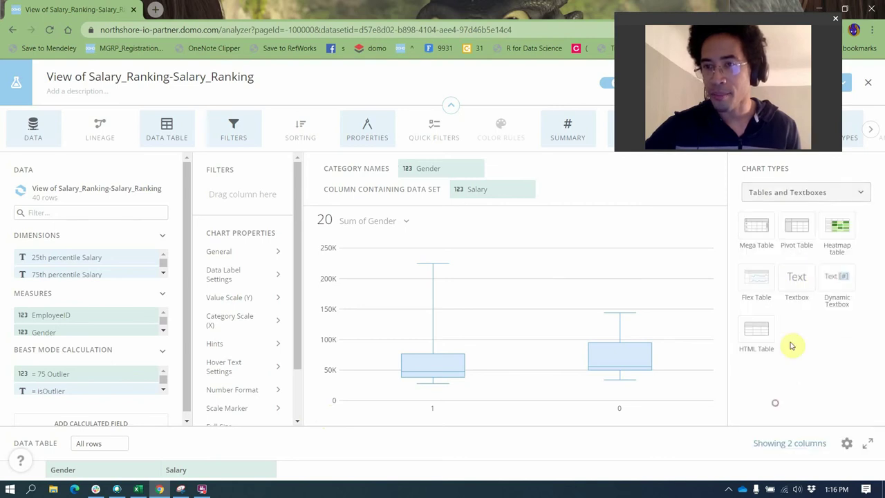
left_click(755, 330)
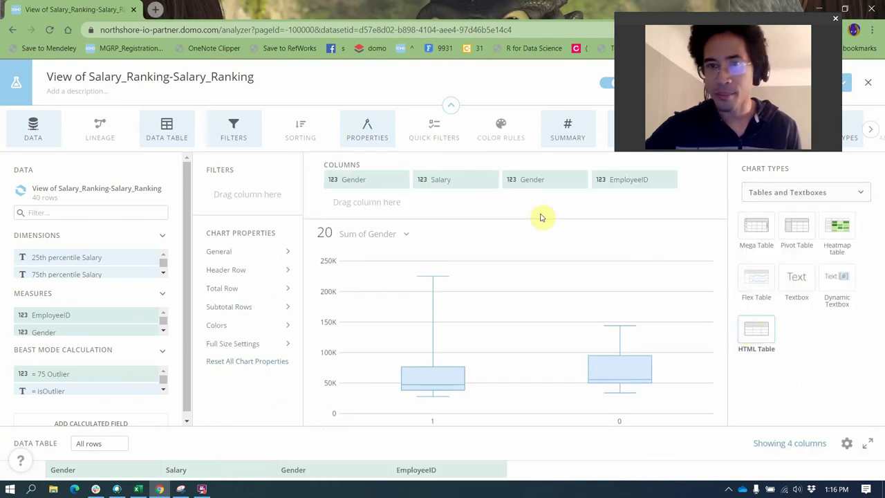
Remove the Salary, EmployeeID and duplicate Gender columns, leaving one unaggregated Gender column.
left_click(490, 179)
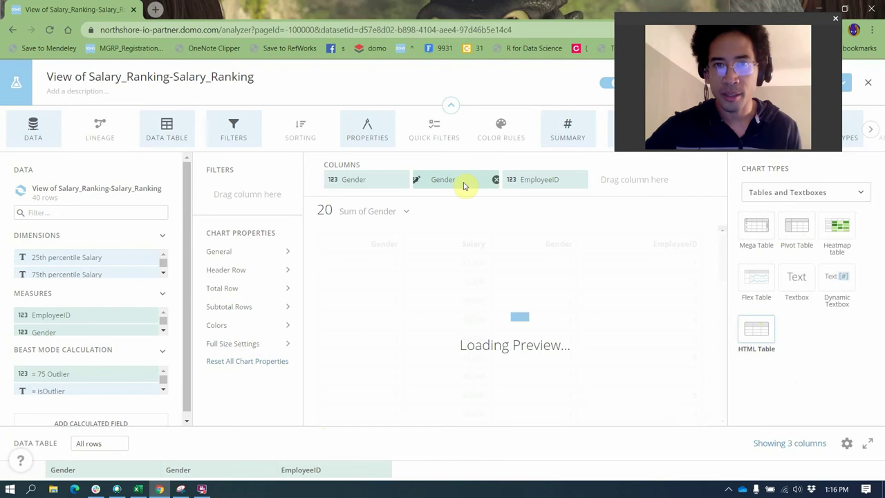
left_click(457, 177)
left_click(468, 225)
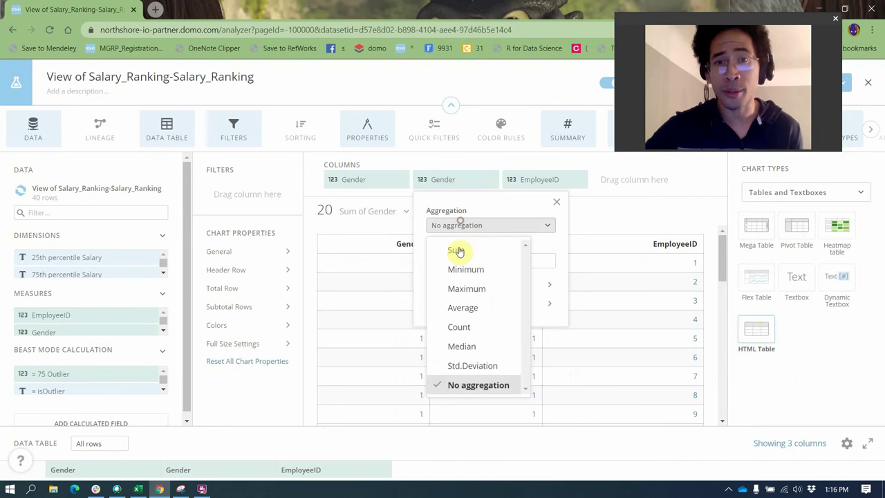
left_click(462, 307)
left_click(580, 181)
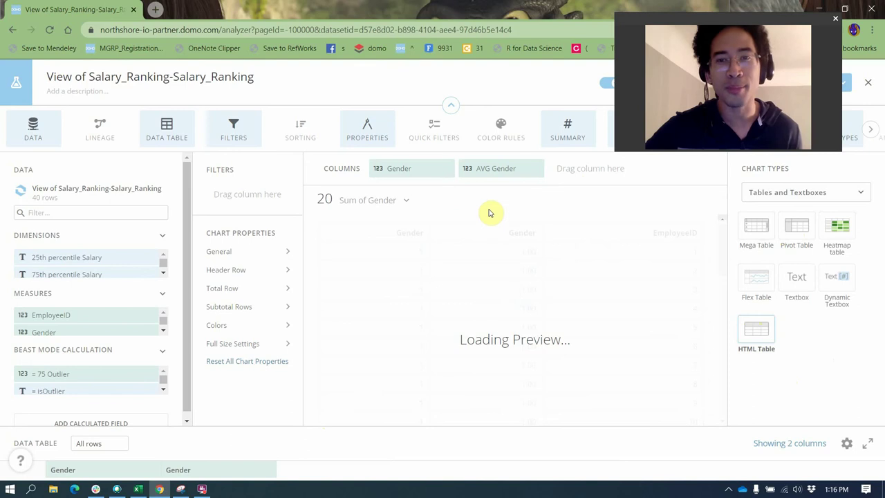
left_click(507, 172)
left_click(511, 220)
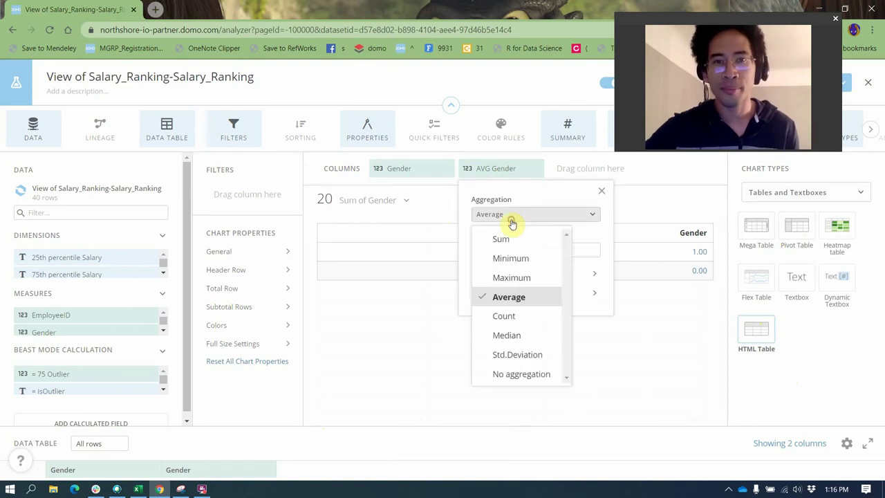
left_click(494, 373)
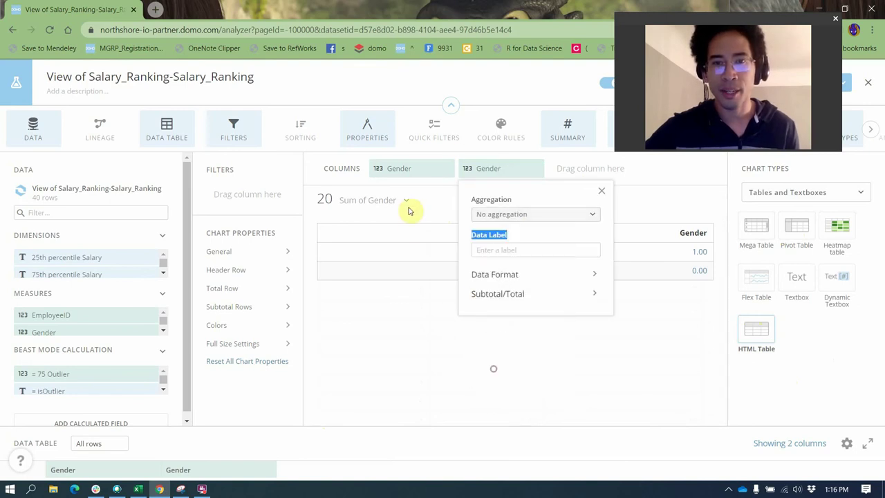
left_click(446, 169)
scroll(64, 313, "down", 1)
Add a Salary column aggregated as Average per gender.
left_click_drag(65, 328, 484, 174)
left_click(484, 173)
left_click(484, 217)
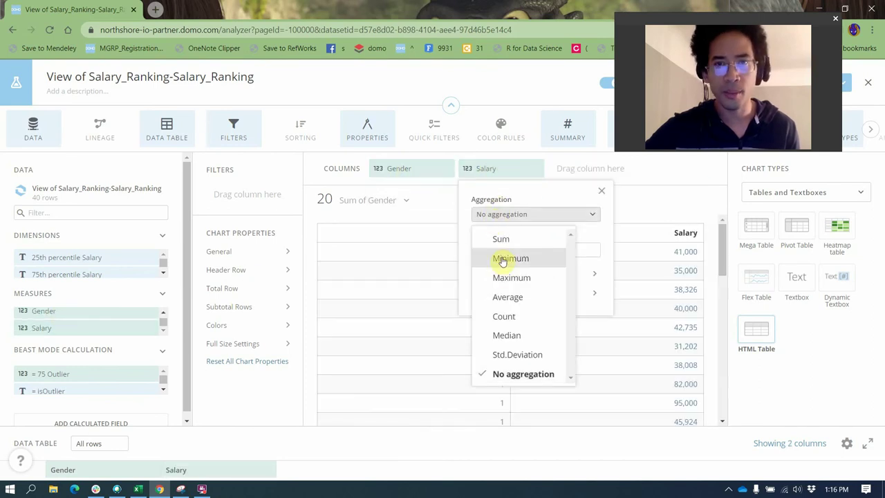
left_click(508, 295)
left_click(657, 209)
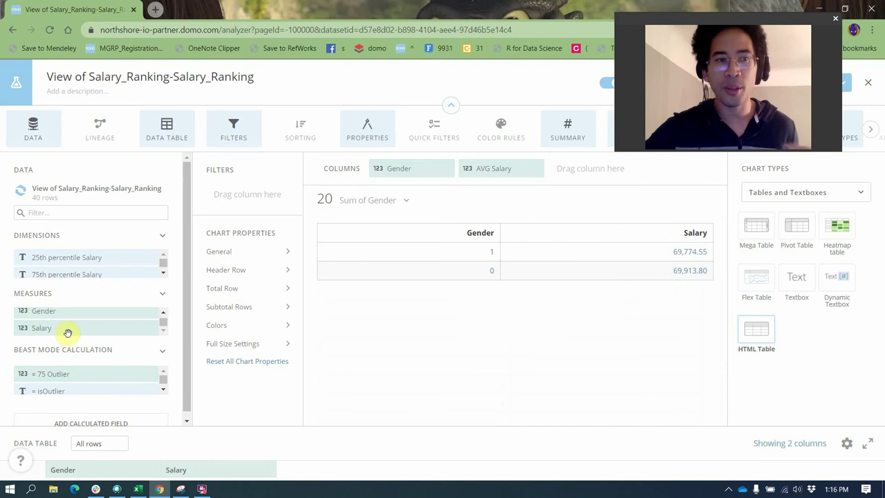
Add a second Salary column and set the two Salary columns to Median and Average.
left_click_drag(67, 331, 557, 180)
left_click(534, 181)
left_click(504, 227)
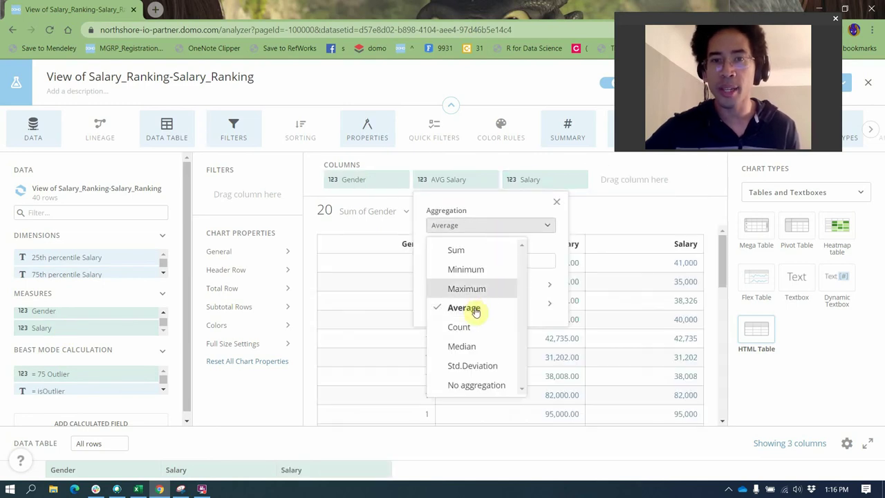
left_click(462, 348)
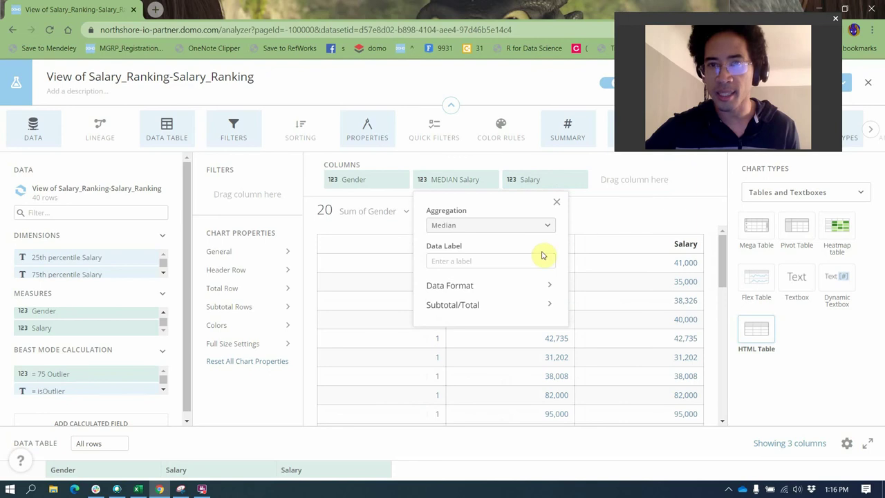
left_click(519, 181)
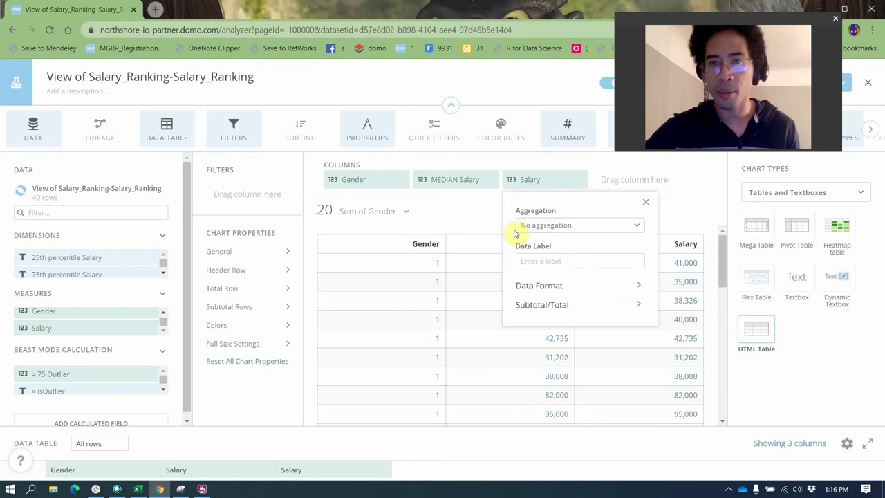
left_click(536, 223)
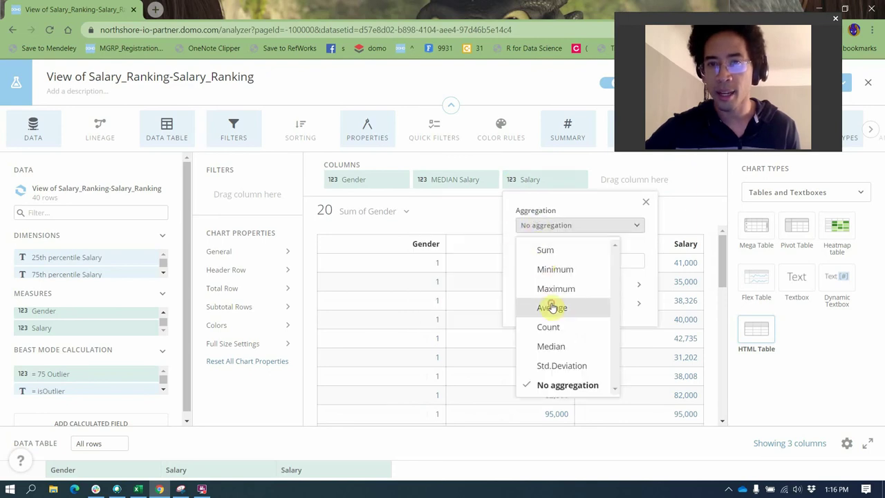
left_click(552, 307)
left_click(498, 227)
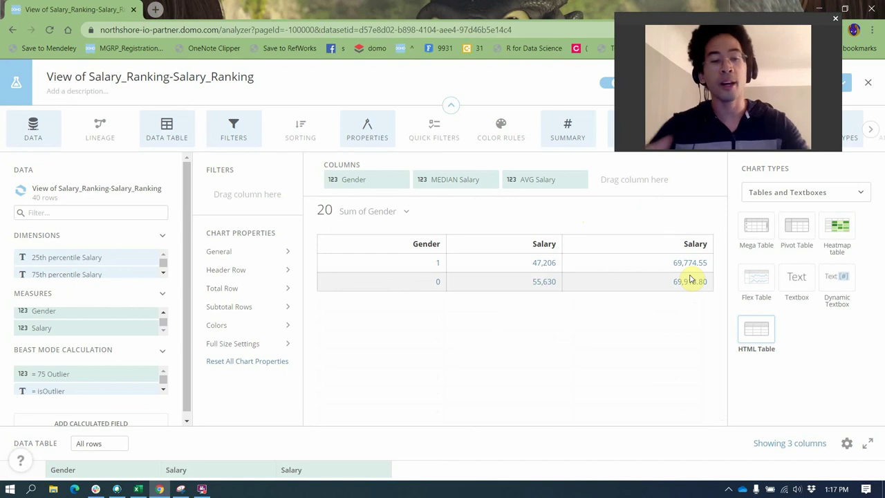
Bring the Excel salary workbook forward, clear the G10:H20 selection, and return to A1.
key("alt+Tab")
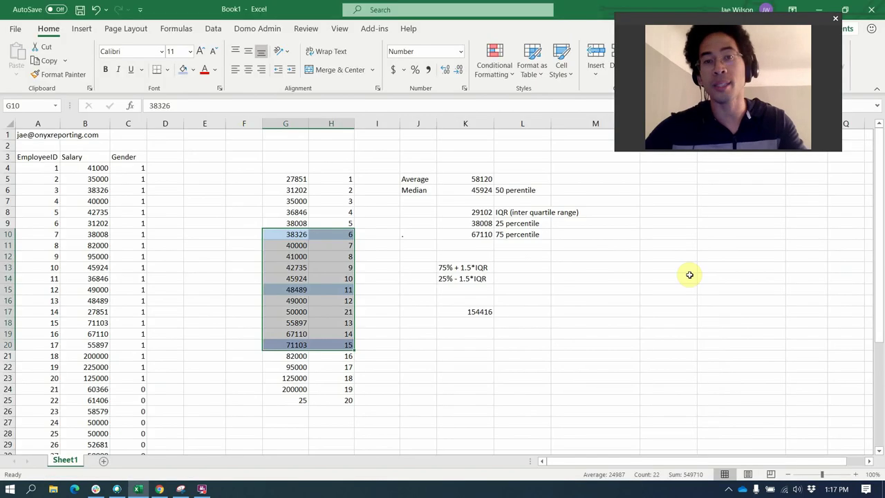
left_click(546, 233)
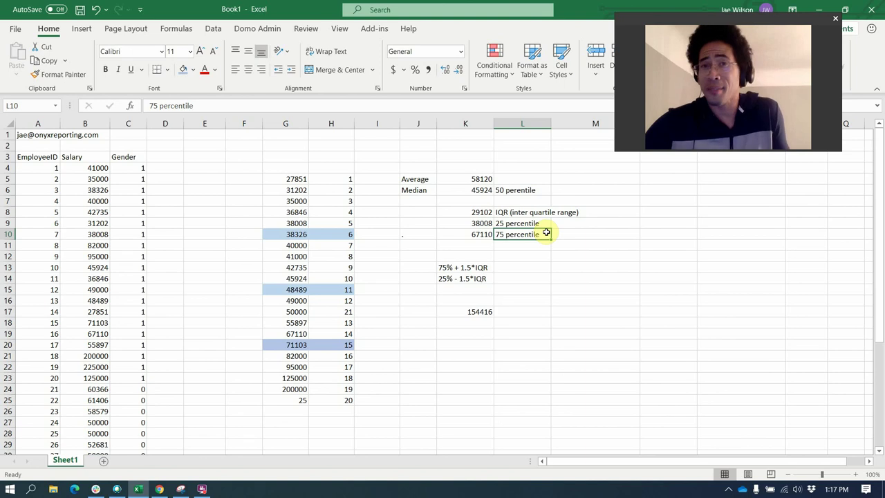
left_click(49, 135)
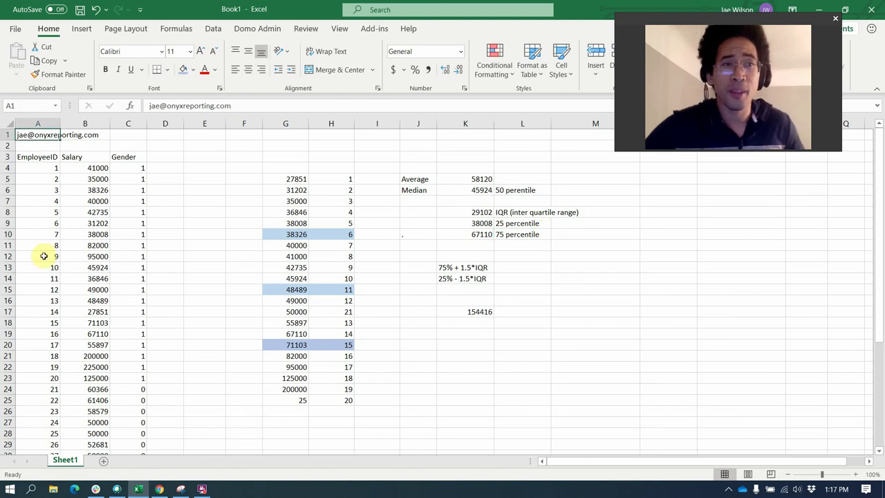